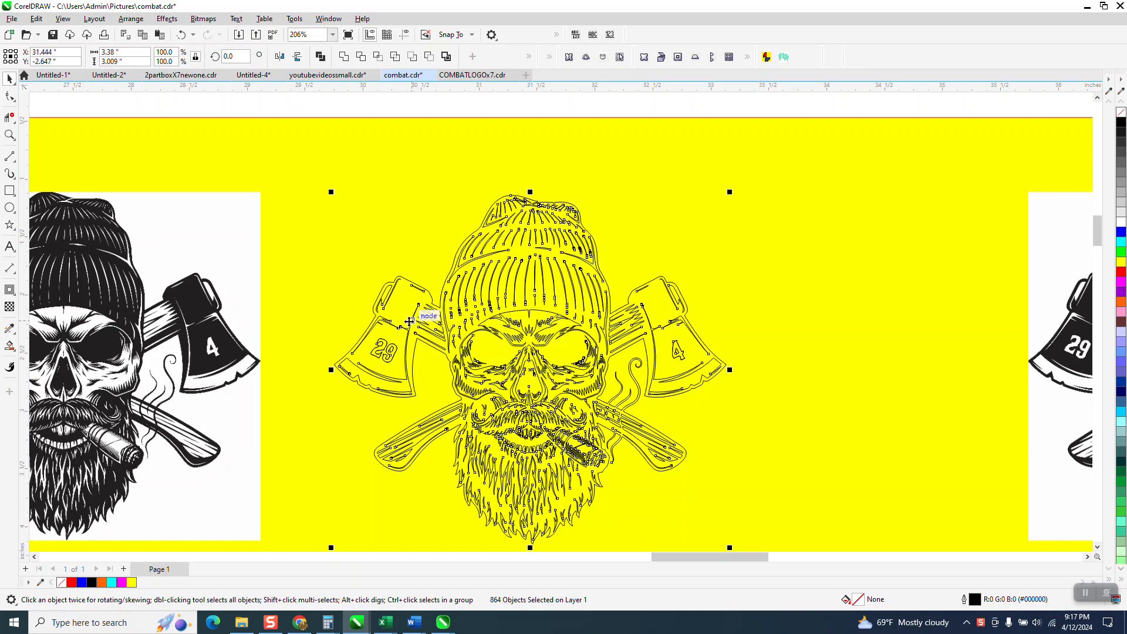
{"action": "left_click", "coordinate": [10, 135]}
{"action": "left_click_drag", "start_coordinate": [338, 313], "coordinate": [525, 402]}
{"action": "key", "text": "space"}
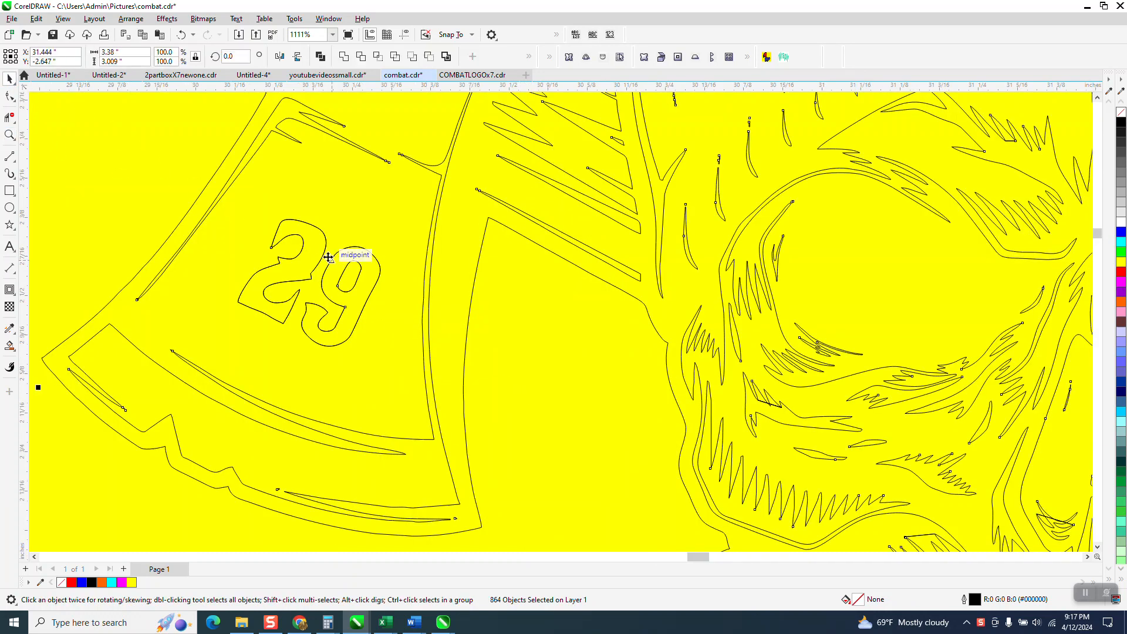
{"action": "scroll", "coordinate": [639, 418], "scroll_direction": "down", "scroll_amount": 2}
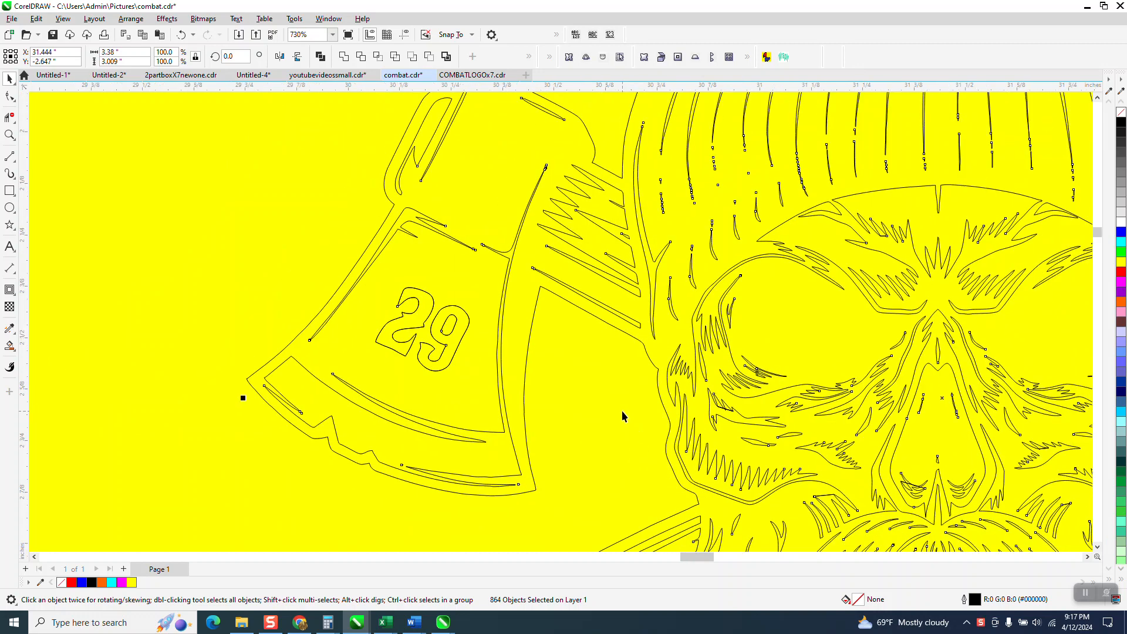
{"action": "key", "text": "Delete"}
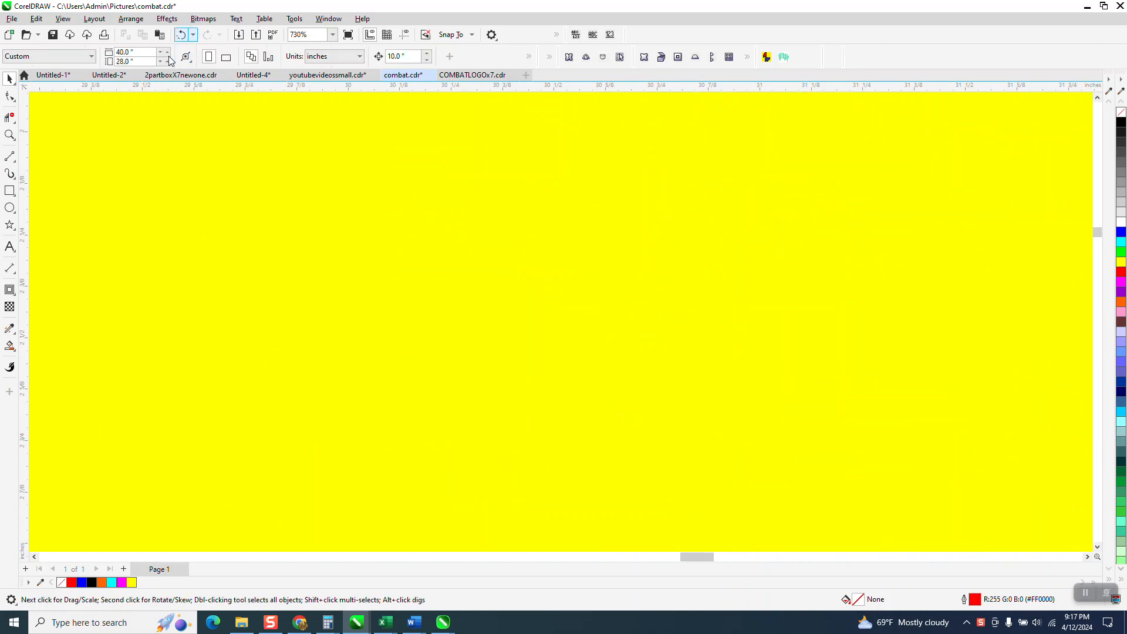
{"action": "left_click", "coordinate": [181, 35]}
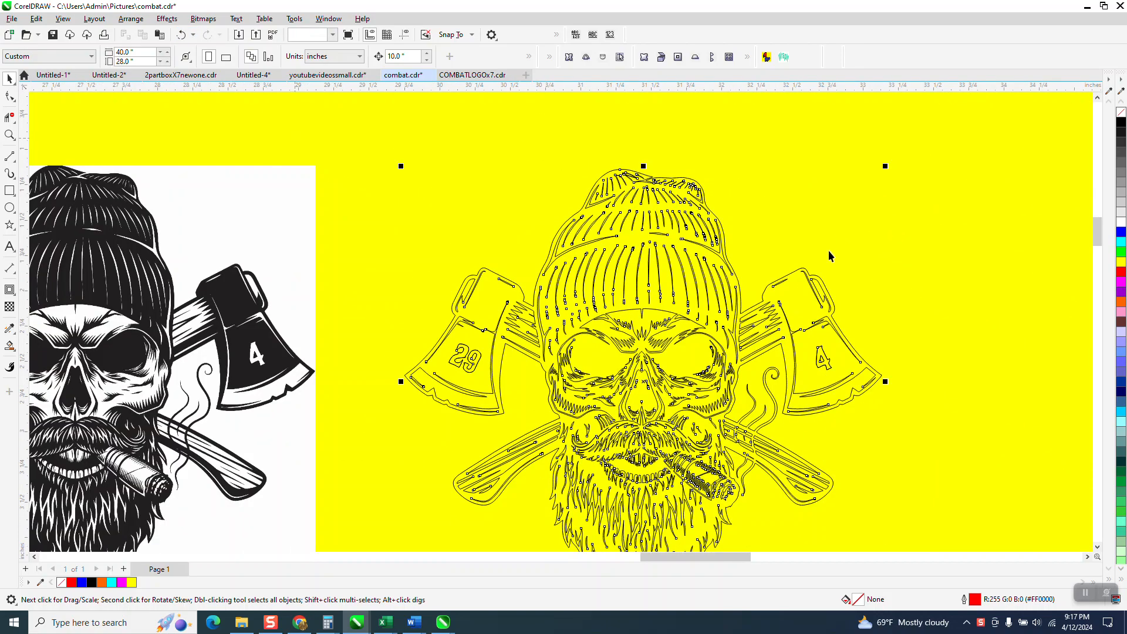
Delete the yellow background behind the traced skull artwork
{"action": "scroll", "coordinate": [829, 250], "scroll_direction": "down", "scroll_amount": 5}
{"action": "left_click", "coordinate": [1035, 161]}
{"action": "key", "text": "Delete"}
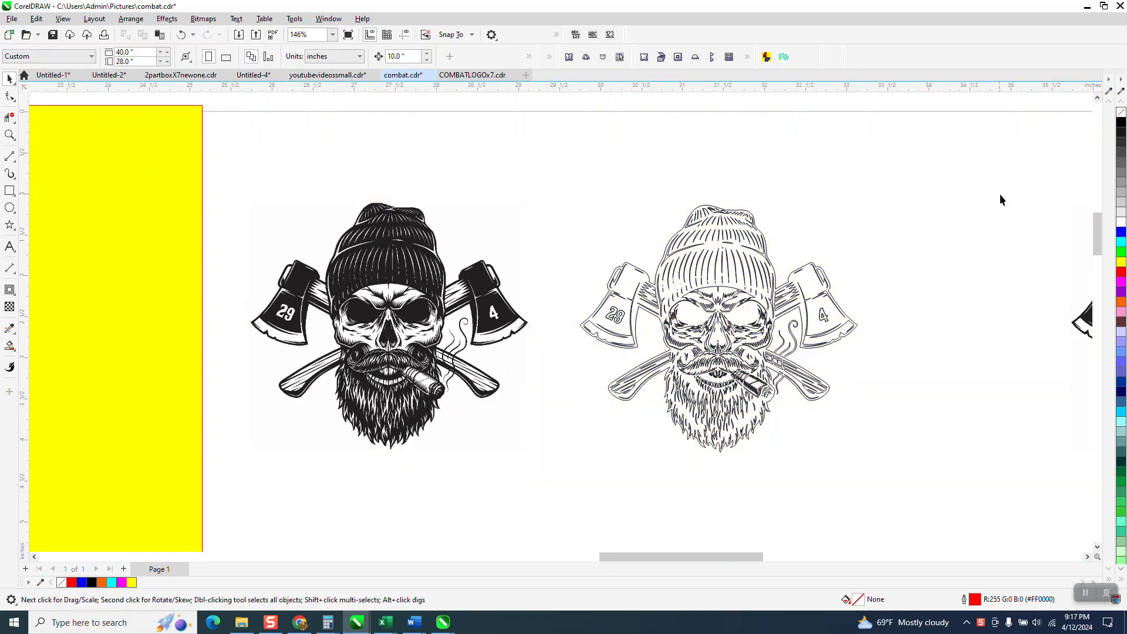
Add the text "29" beside the axe that carries the traced 29
{"action": "left_click", "coordinate": [10, 136]}
{"action": "left_click_drag", "start_coordinate": [558, 261], "coordinate": [862, 475]}
{"action": "left_click", "coordinate": [9, 78]}
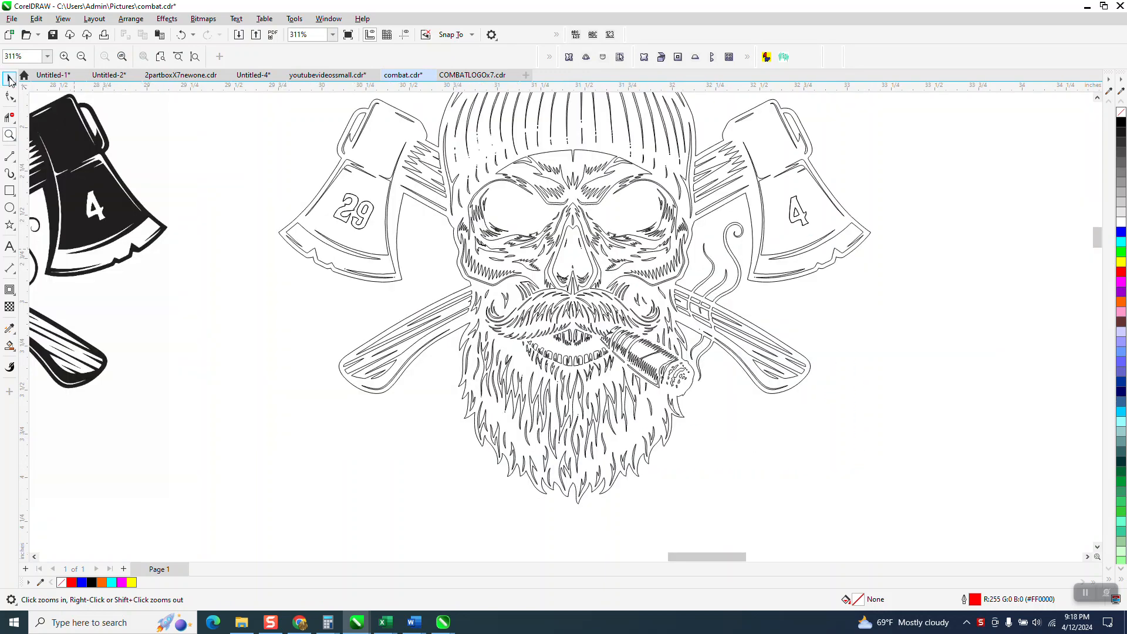
{"action": "left_click", "coordinate": [360, 216]}
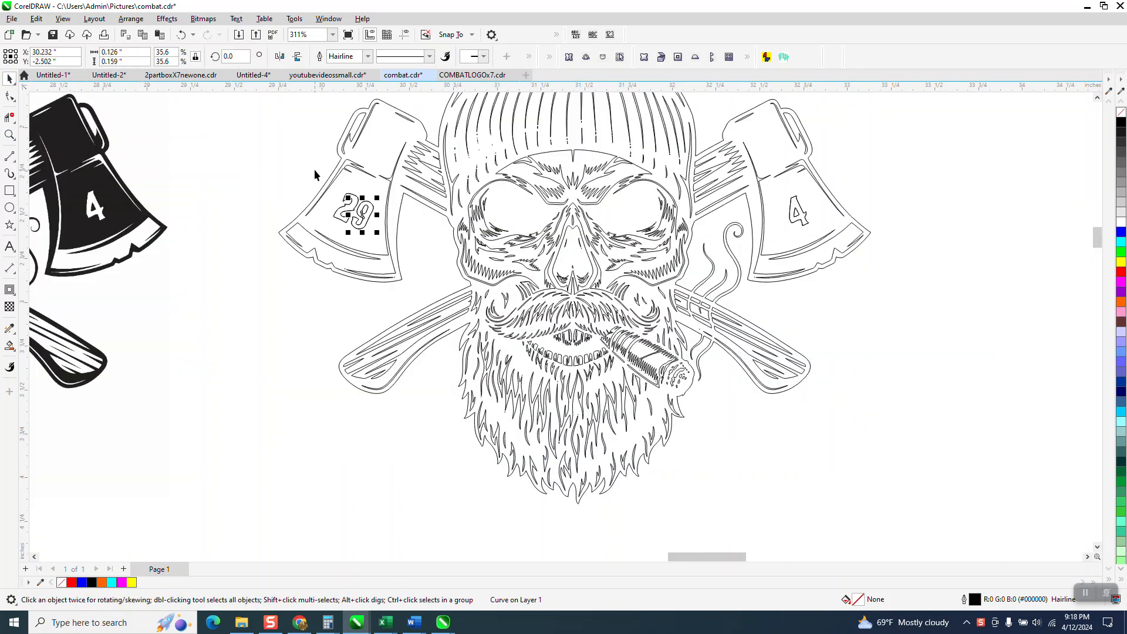
{"action": "left_click", "coordinate": [10, 246]}
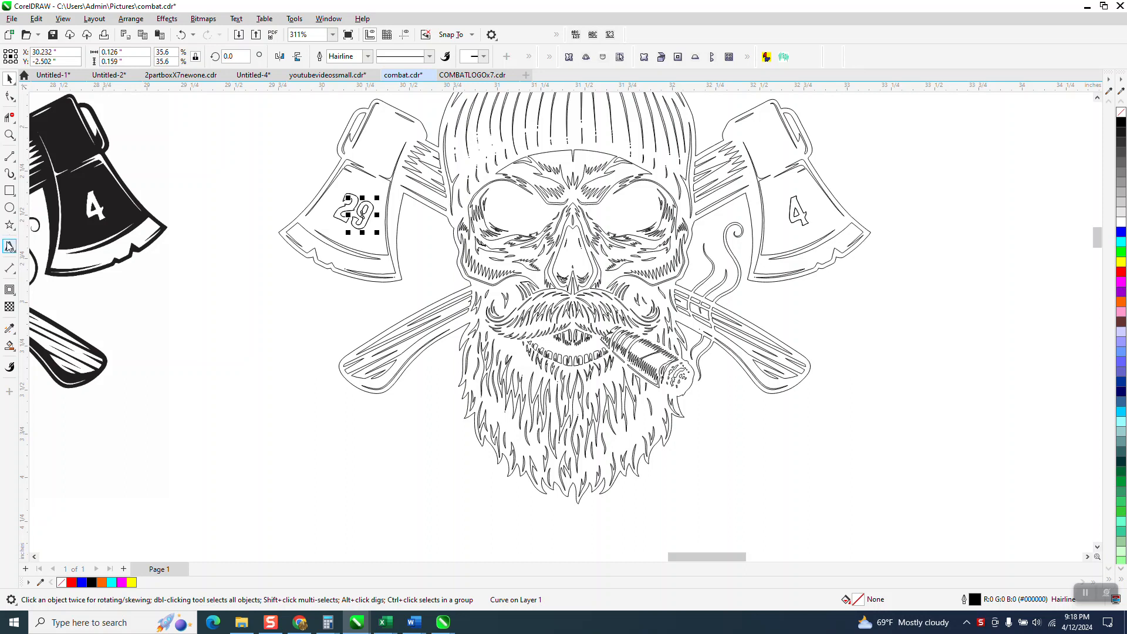
{"action": "left_click", "coordinate": [205, 331]}
{"action": "type", "text": "29"}
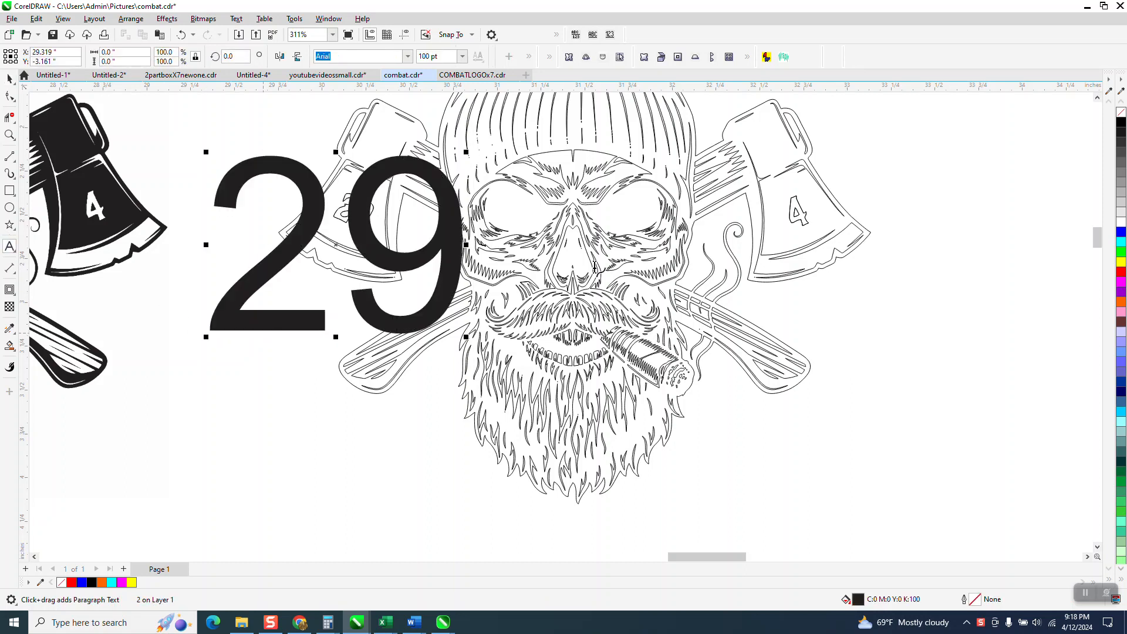
{"action": "left_click", "coordinate": [8, 80]}
{"action": "left_click_drag", "start_coordinate": [461, 160], "coordinate": [401, 206]}
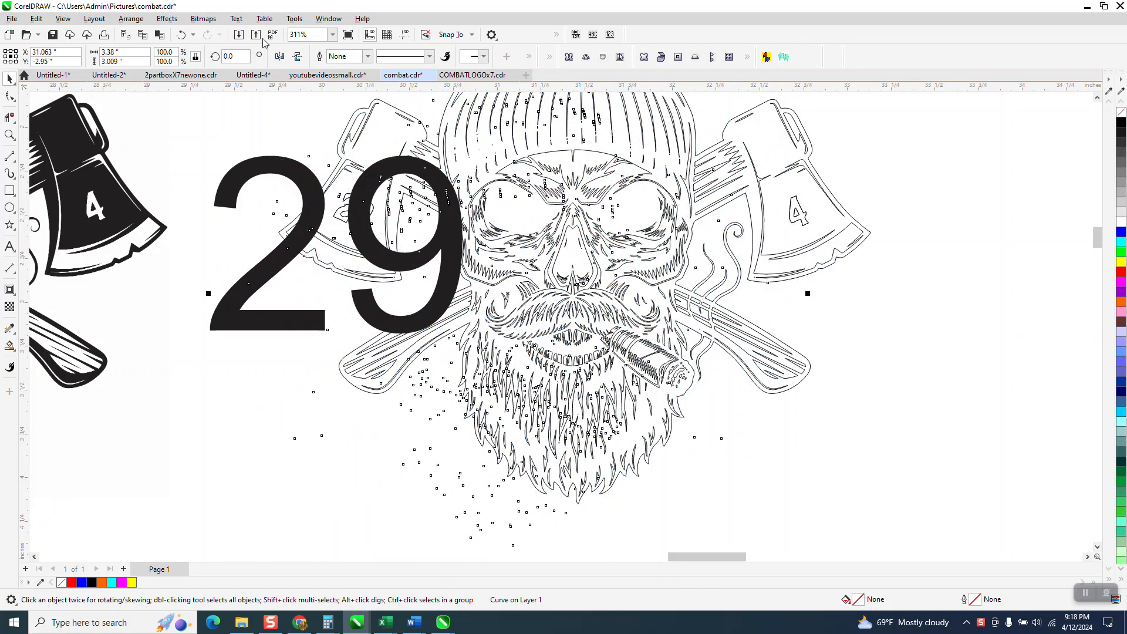
{"action": "left_click", "coordinate": [182, 37]}
Scale the new "29" text down to about 0.205 by 0.144 inches and set its font to Western
{"action": "left_click", "coordinate": [429, 184]}
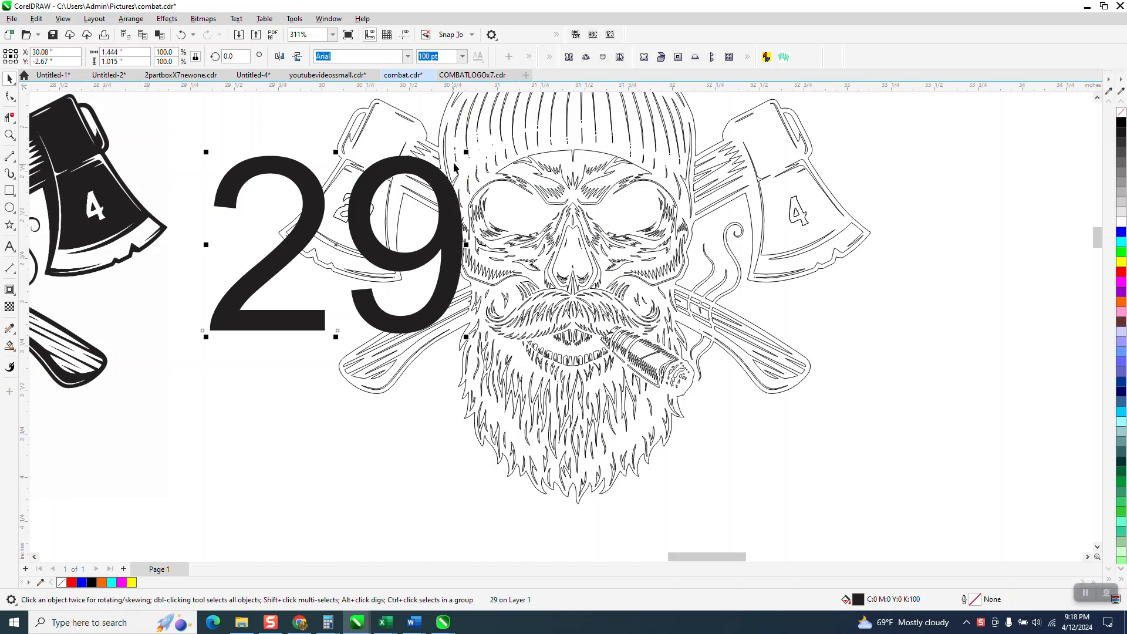
{"action": "left_click_drag", "start_coordinate": [467, 153], "coordinate": [281, 309]}
{"action": "left_click", "coordinate": [407, 56]}
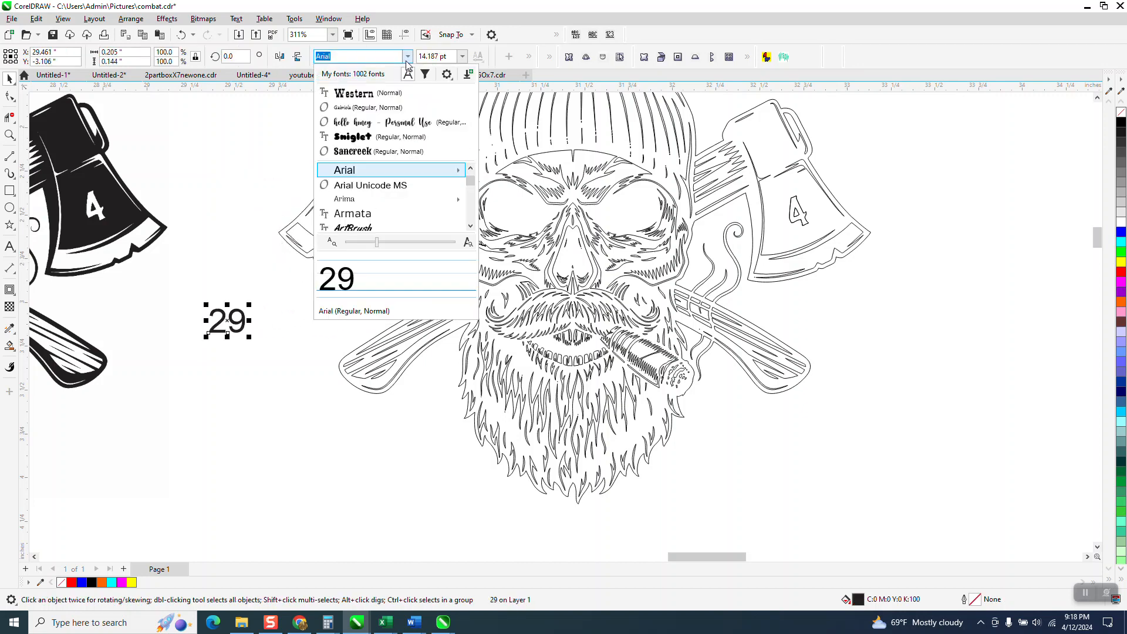
{"action": "left_click", "coordinate": [370, 94]}
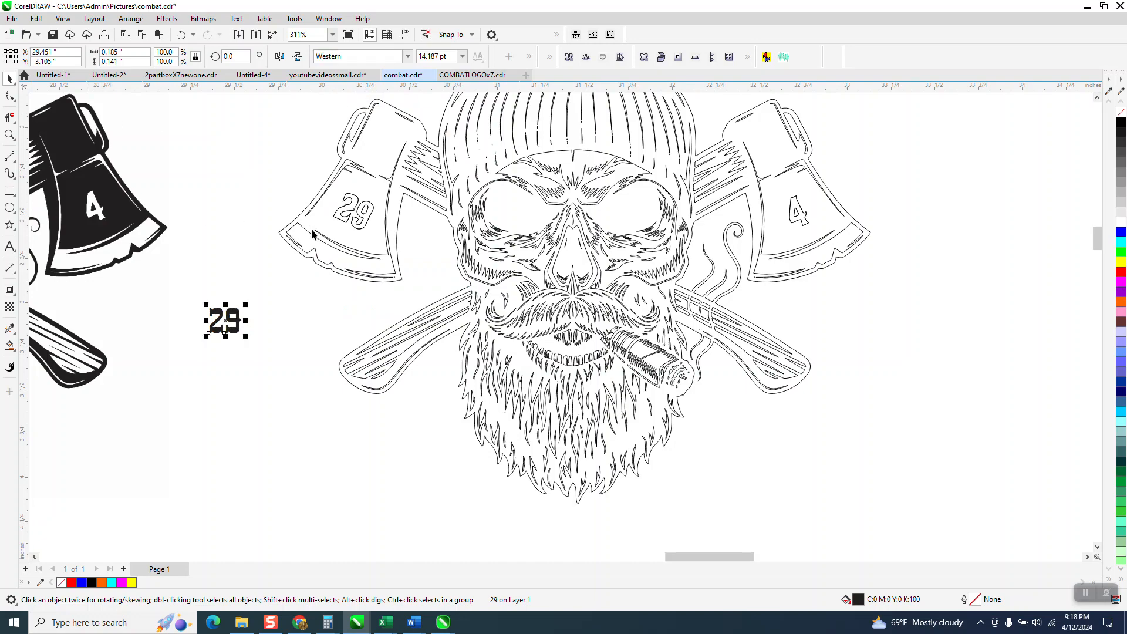
Examine the lettering and axe numbers in the Combat Veterans Motorcycle Assoc. logo against the traced skull's numbers
{"action": "scroll", "coordinate": [320, 232], "scroll_direction": "down", "scroll_amount": 2}
{"action": "scroll", "coordinate": [320, 232], "scroll_direction": "down", "scroll_amount": 4}
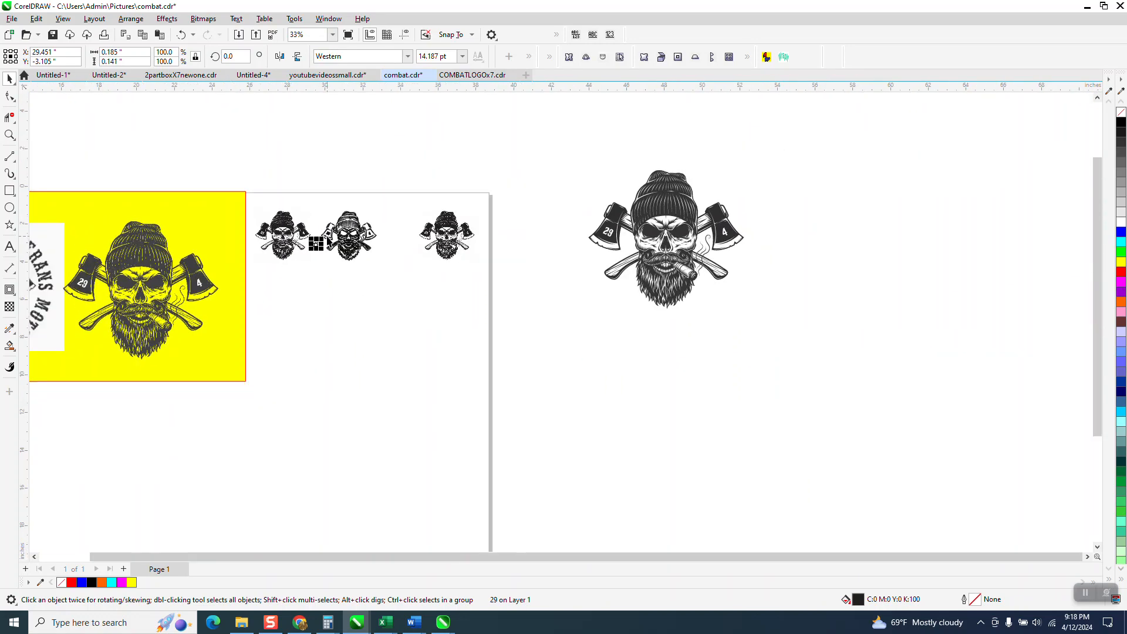
{"action": "scroll", "coordinate": [320, 241], "scroll_direction": "down", "scroll_amount": 2}
{"action": "key", "text": "z"}
{"action": "left_click_drag", "start_coordinate": [135, 225], "coordinate": [272, 258]}
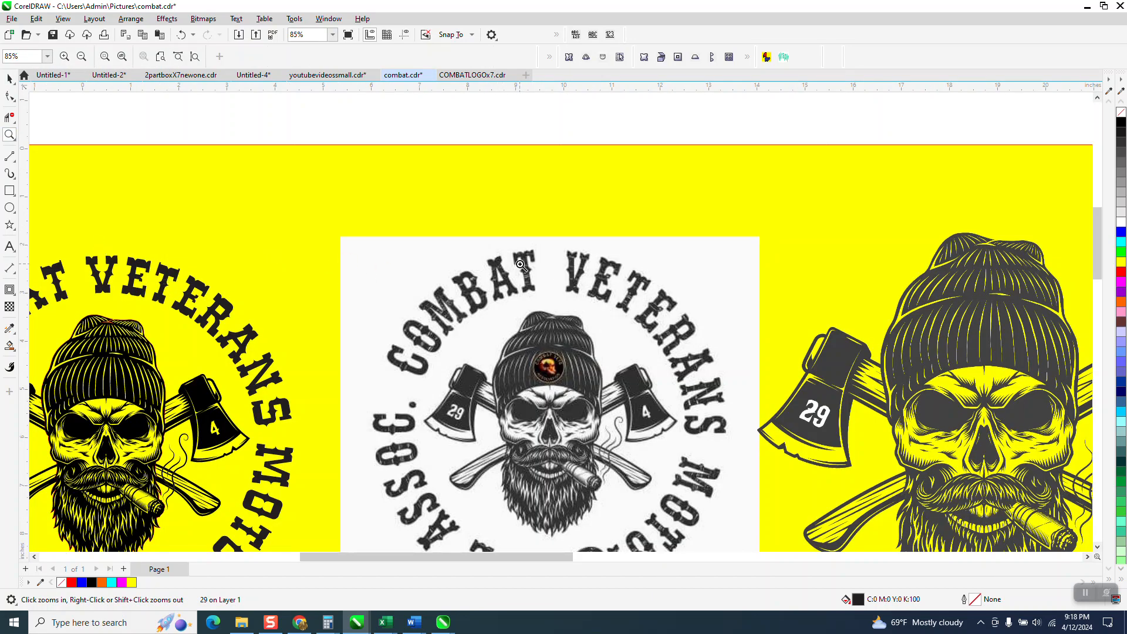
{"action": "scroll", "coordinate": [560, 277], "scroll_direction": "down", "scroll_amount": 3}
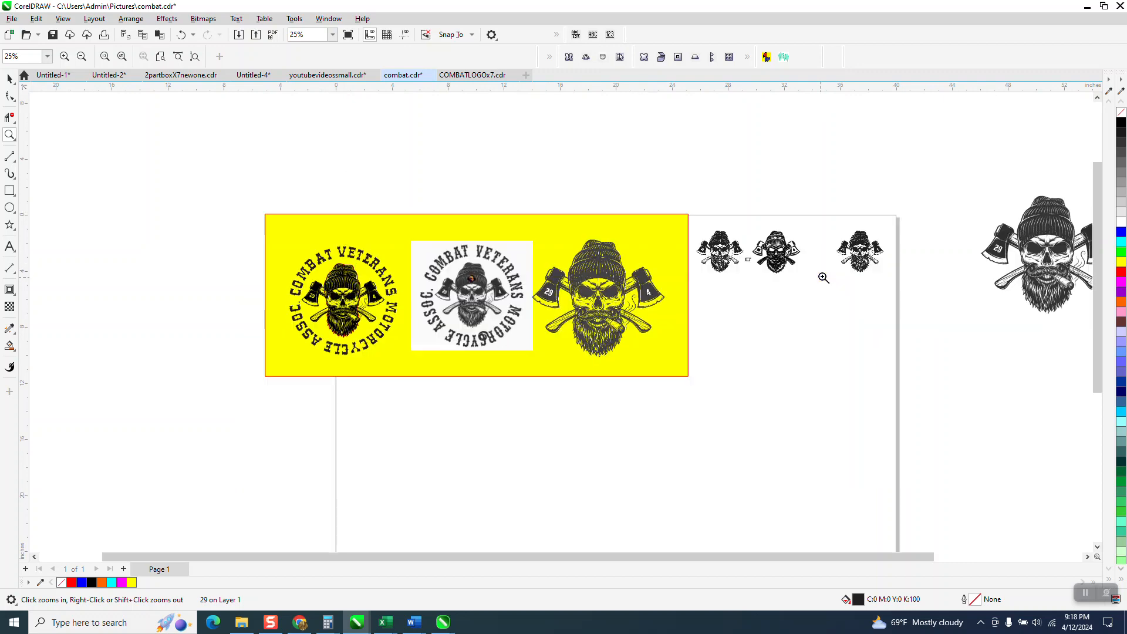
{"action": "left_click_drag", "start_coordinate": [750, 228], "coordinate": [845, 297]}
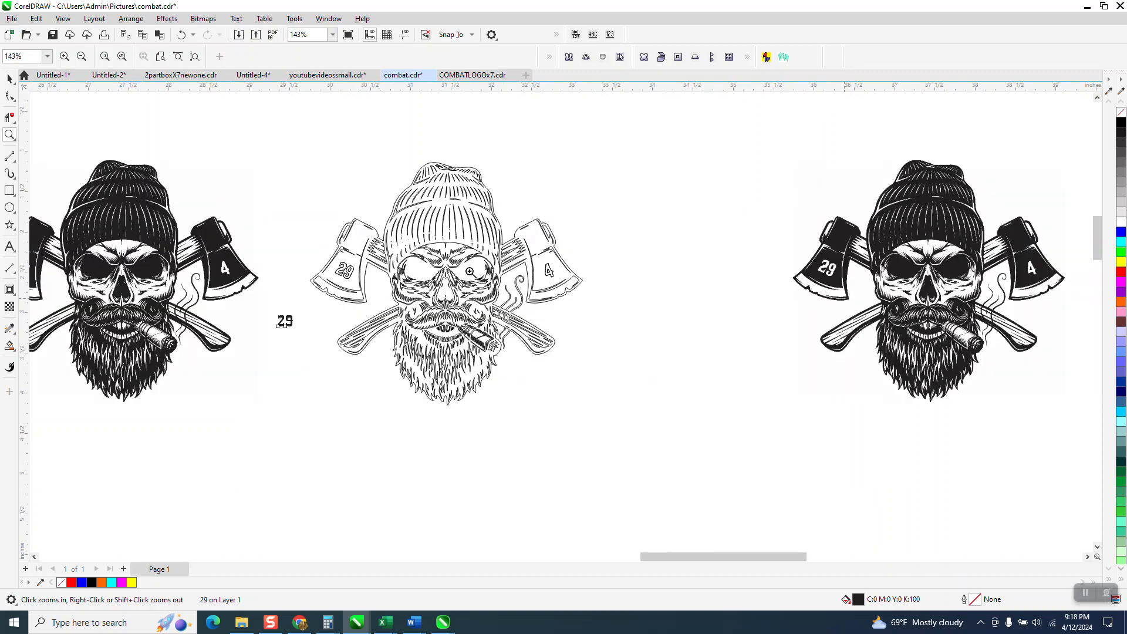
{"action": "left_click", "coordinate": [10, 80]}
Remove the fill from the new "29" text and give it a black outline
{"action": "left_click", "coordinate": [10, 135]}
{"action": "left_click_drag", "start_coordinate": [271, 242], "coordinate": [371, 366]}
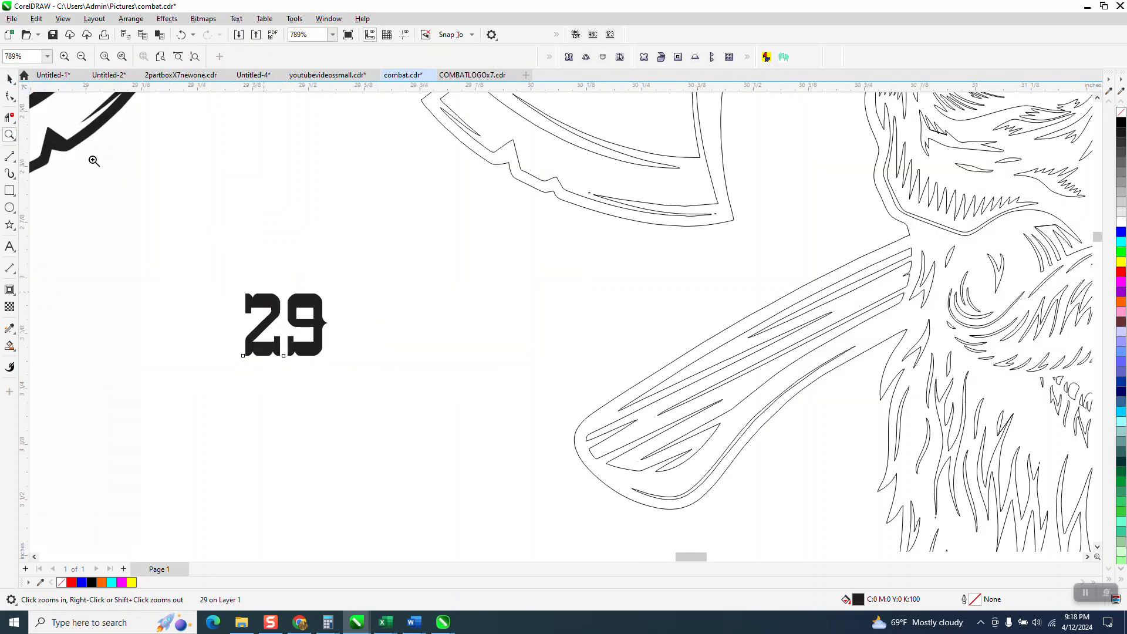
{"action": "left_click", "coordinate": [9, 80]}
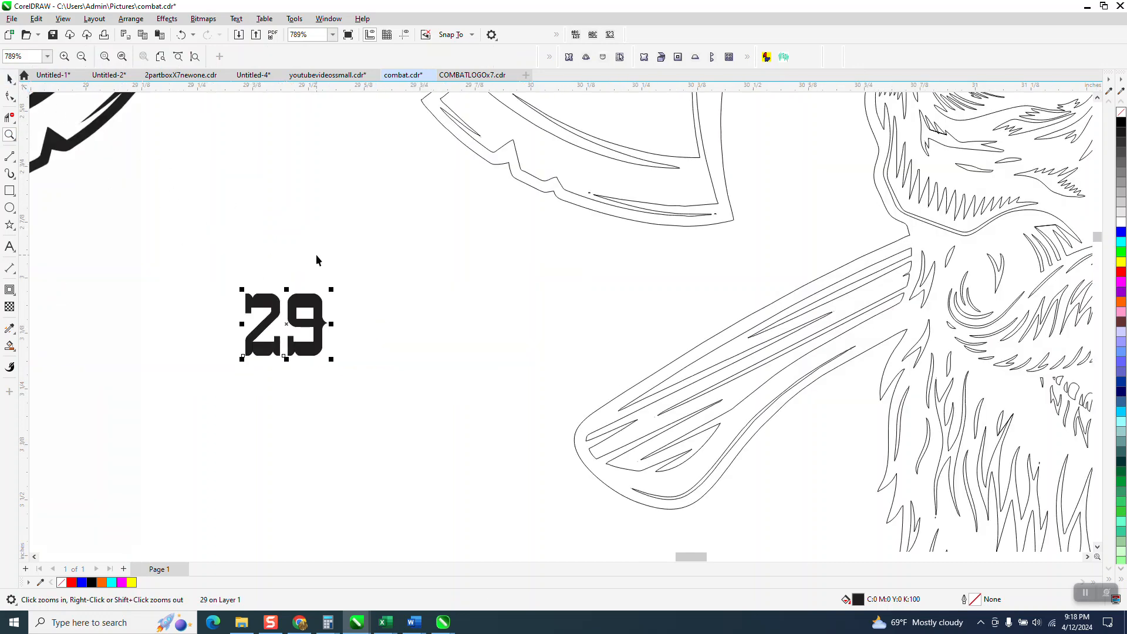
{"action": "left_click", "coordinate": [1120, 112]}
{"action": "right_click", "coordinate": [1120, 122]}
{"action": "scroll", "coordinate": [610, 273], "scroll_direction": "down", "scroll_amount": 2}
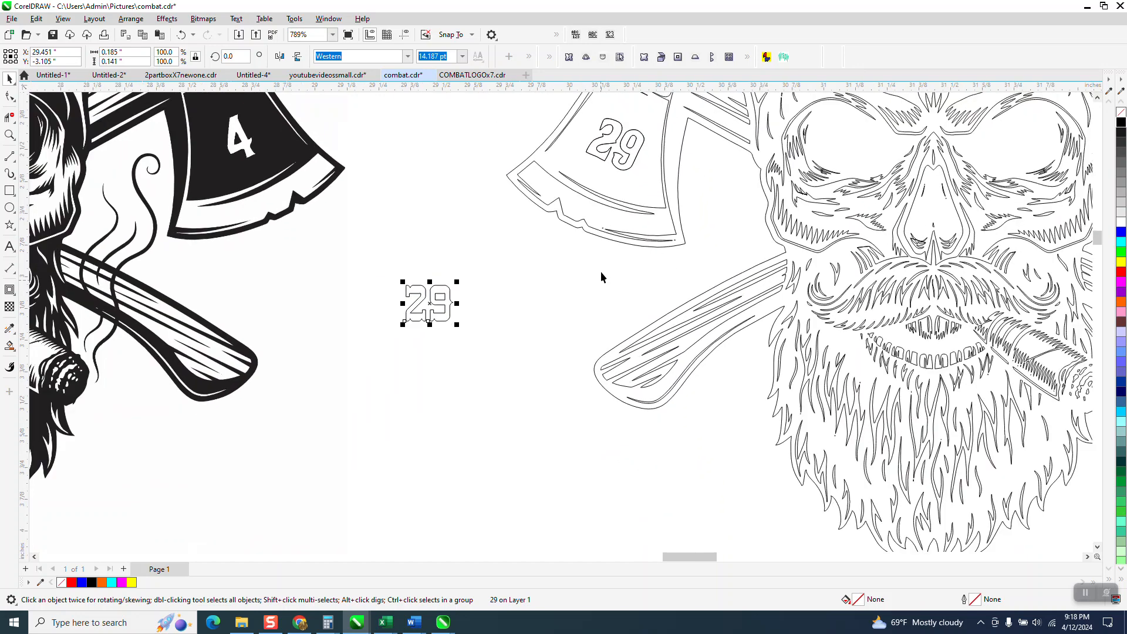
{"action": "left_click", "coordinate": [631, 169]}
{"action": "key", "text": "Delete"}
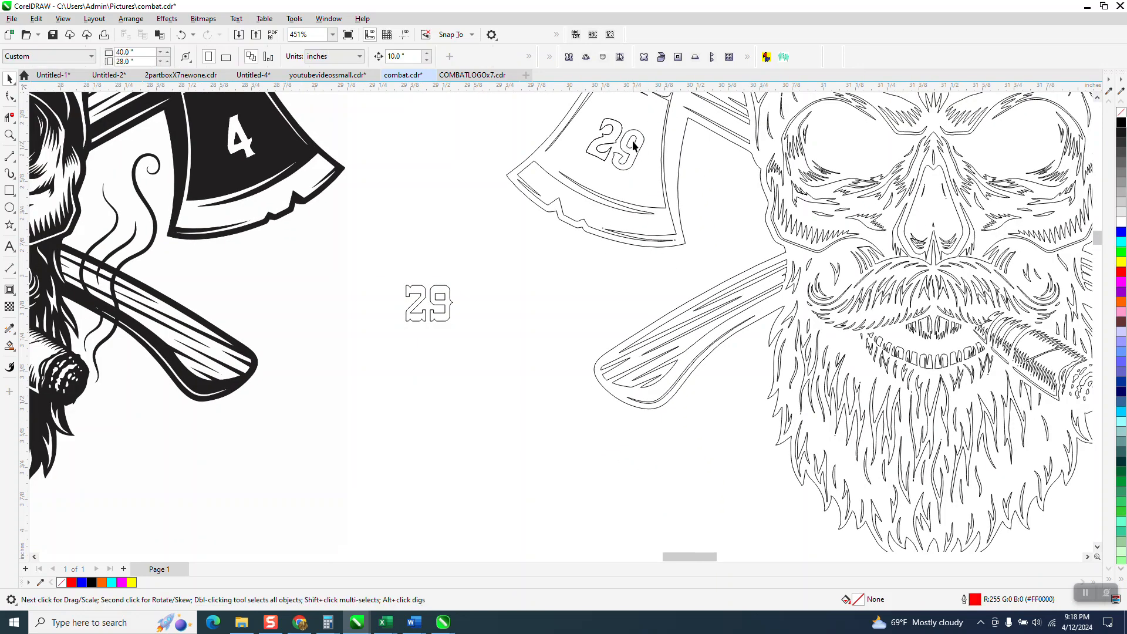
{"action": "left_click", "coordinate": [627, 146]}
{"action": "key", "text": "Delete"}
{"action": "left_click", "coordinate": [621, 139]}
{"action": "key", "text": "Delete"}
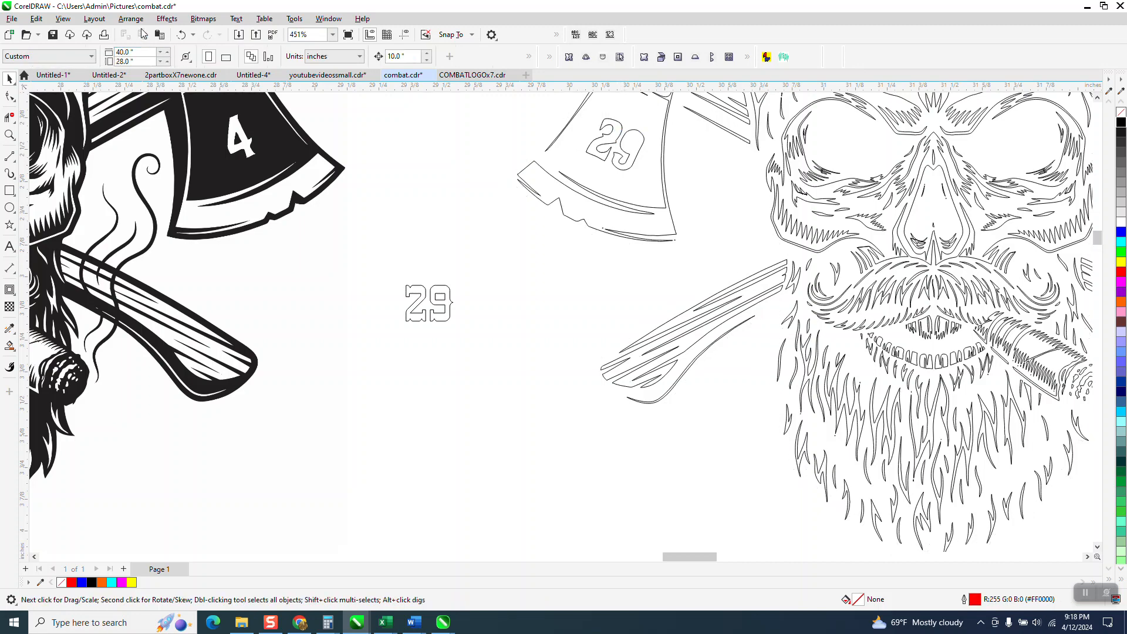
{"action": "left_click", "coordinate": [181, 35]}
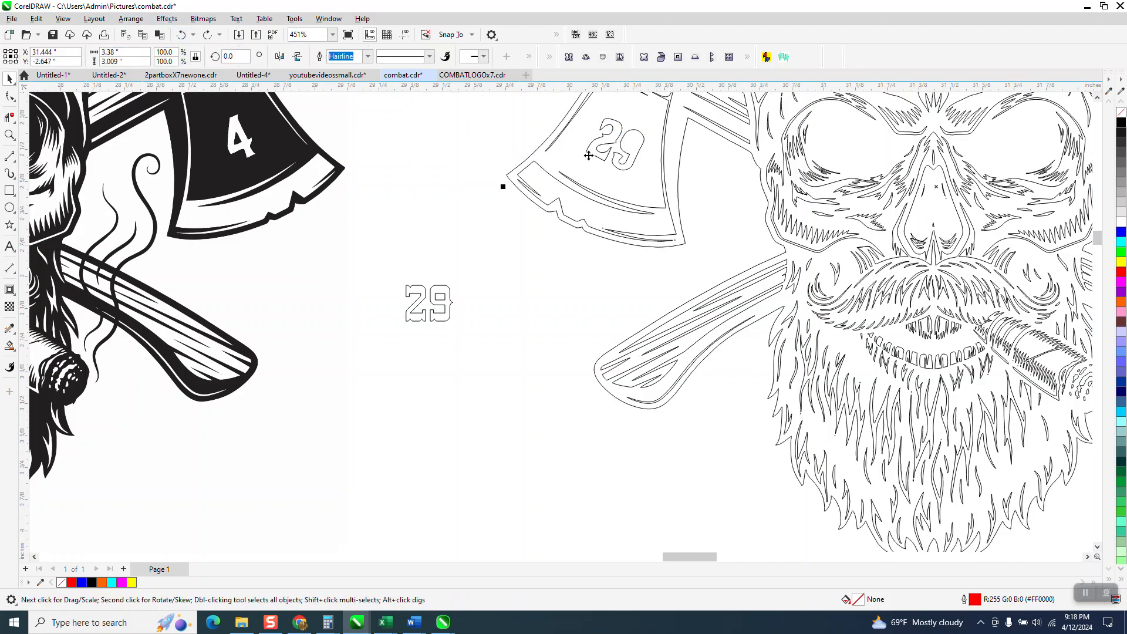
Set the nudge distance to 4 inches and move the tracing's outer contour straight down by that distance
{"action": "scroll", "coordinate": [482, 179], "scroll_direction": "down", "scroll_amount": 3}
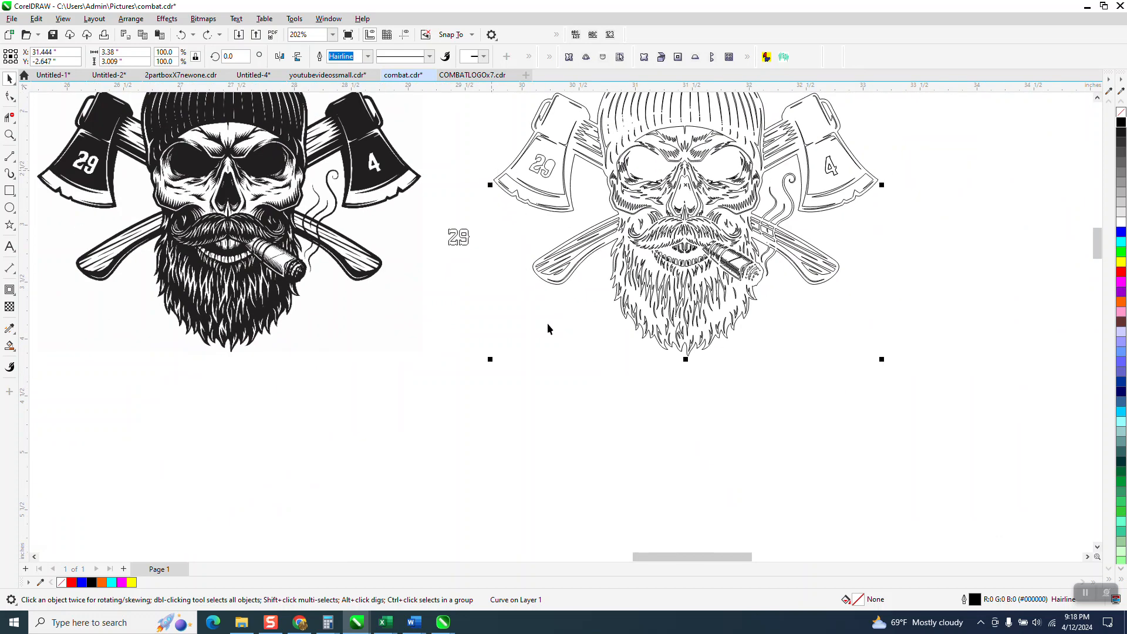
{"action": "left_click", "coordinate": [464, 278]}
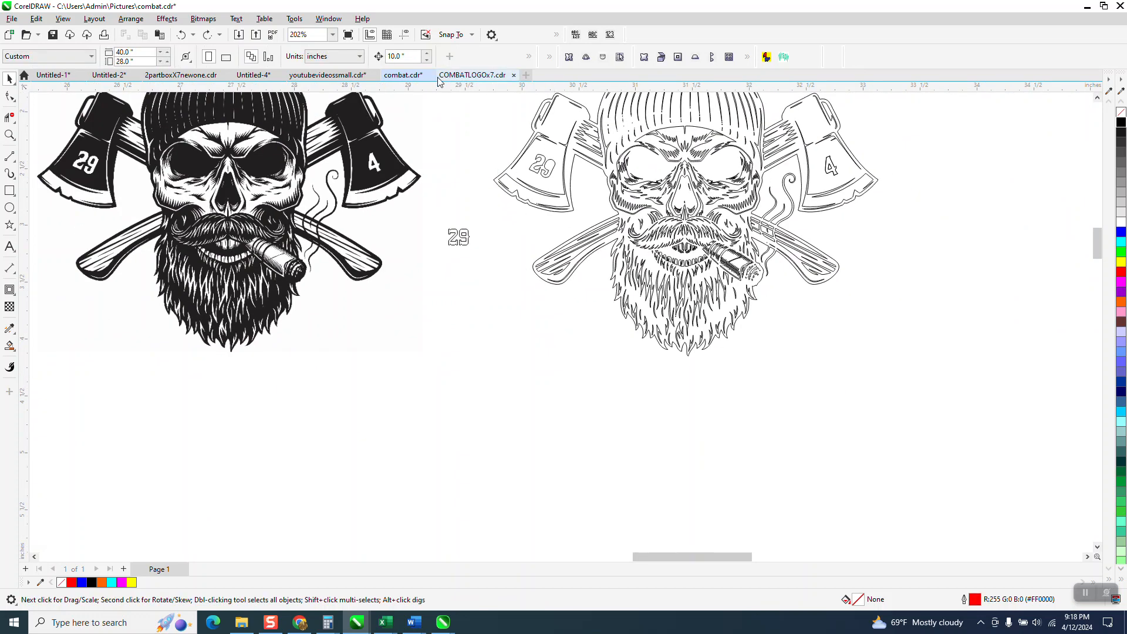
{"action": "type", "text": "4"}
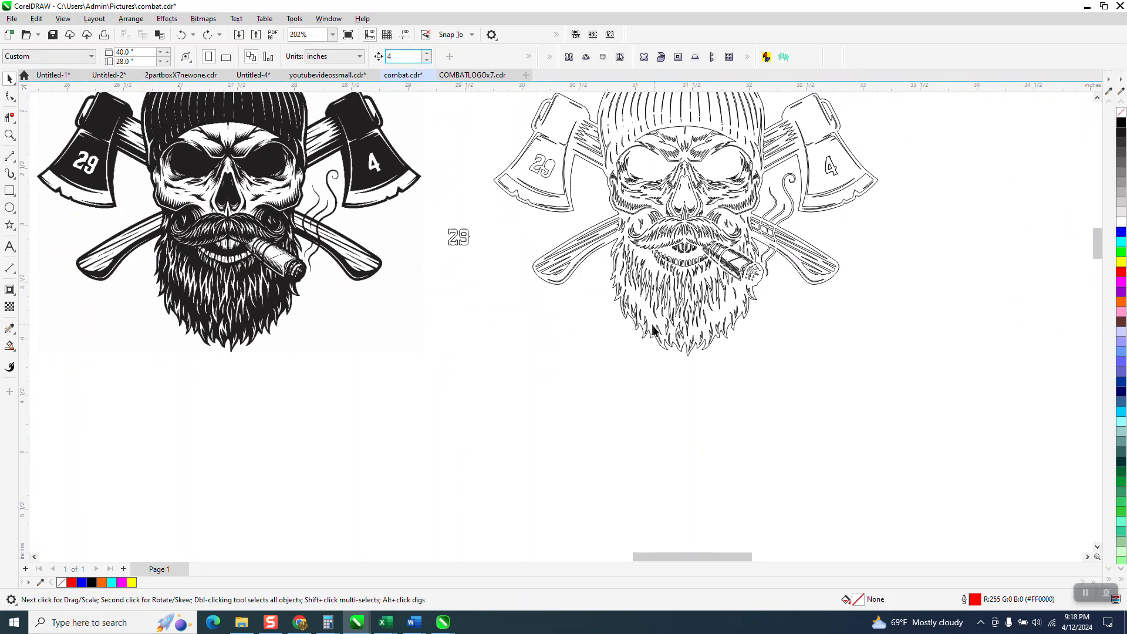
{"action": "left_click", "coordinate": [569, 192]}
{"action": "key", "text": "Down"}
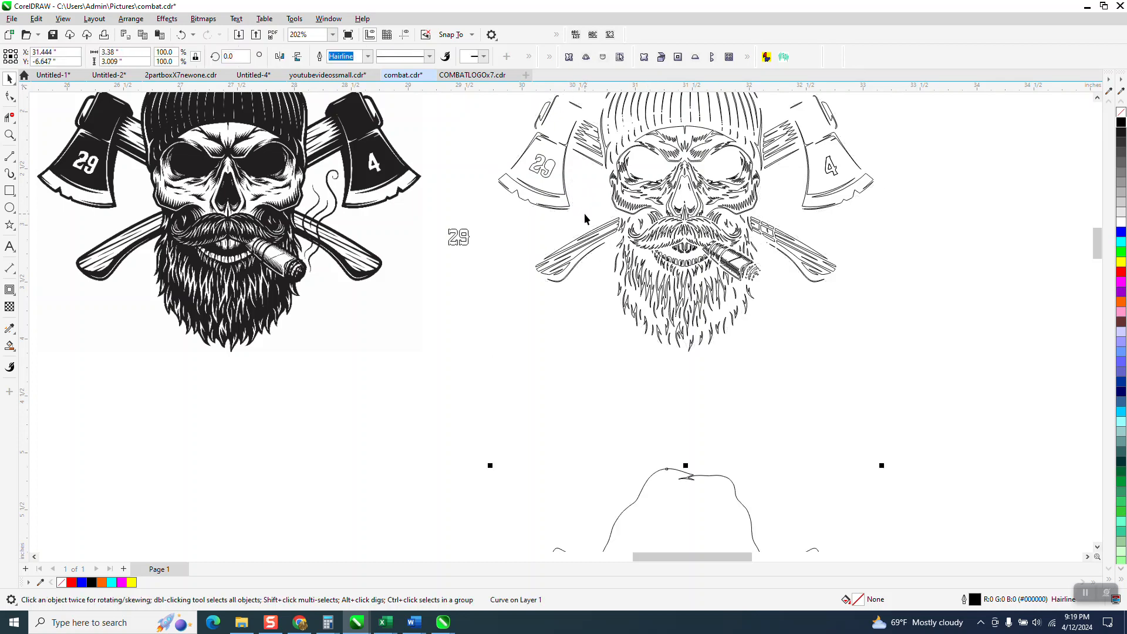
Delete the original traced 29 from the axe blade
{"action": "left_click", "coordinate": [10, 134]}
{"action": "left_click_drag", "start_coordinate": [440, 146], "coordinate": [643, 279]}
{"action": "left_click", "coordinate": [9, 78]}
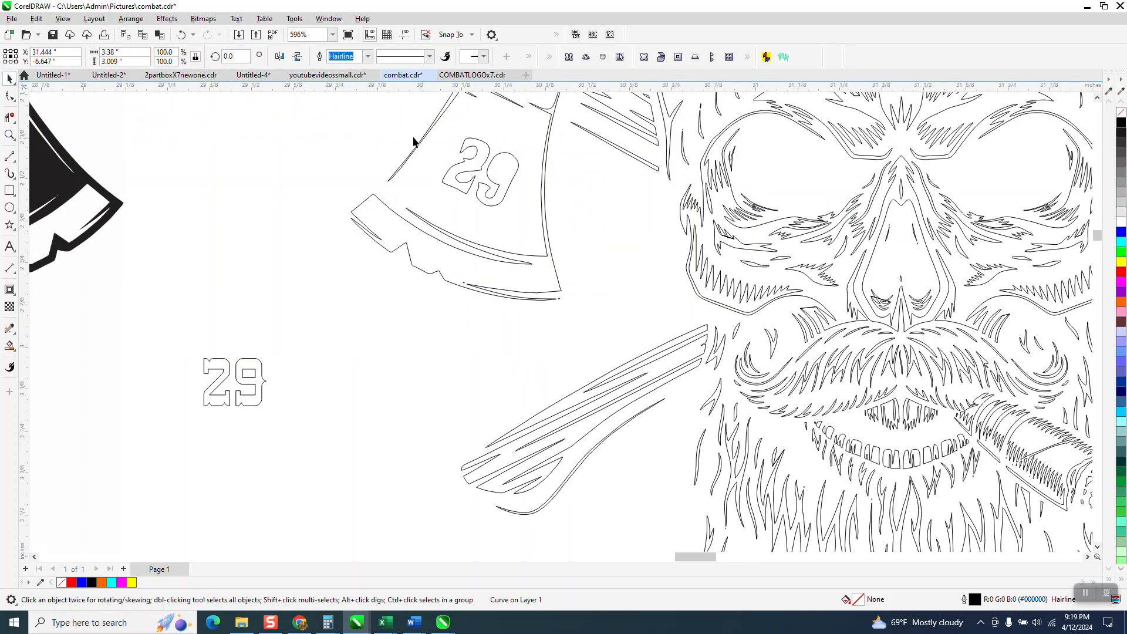
{"action": "left_click_drag", "start_coordinate": [522, 209], "coordinate": [527, 213]}
{"action": "key", "text": "Delete"}
Move the new "29" text onto the emptied axe blade and rotate it to about 330.9 degrees to match the blade
{"action": "left_click_drag", "start_coordinate": [260, 373], "coordinate": [531, 164]}
{"action": "left_click", "coordinate": [507, 157]}
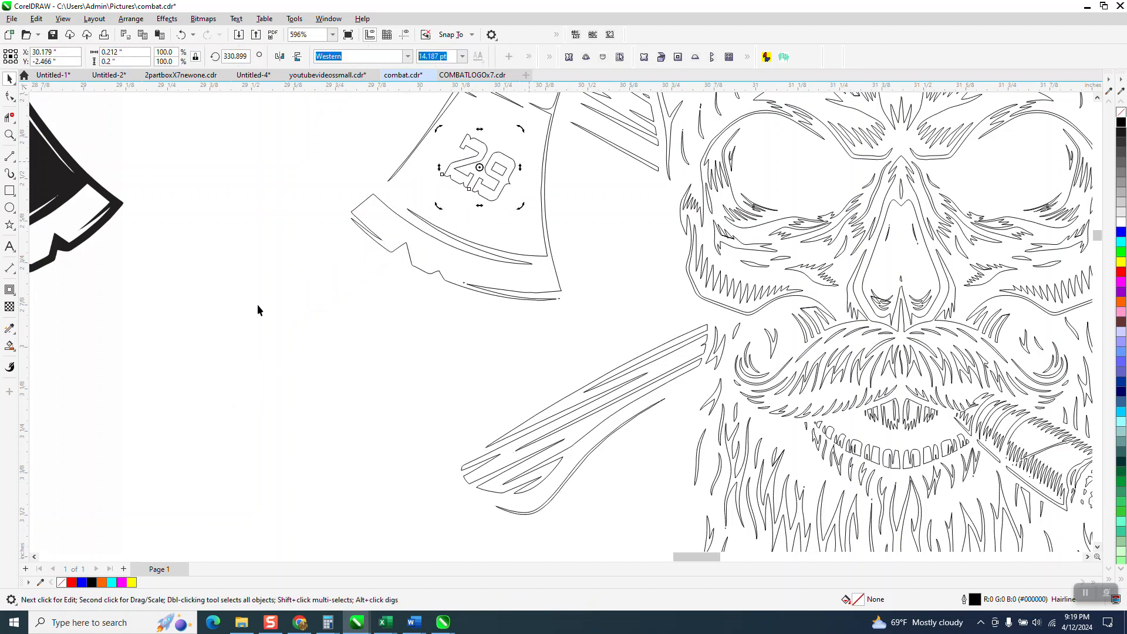
{"action": "scroll", "coordinate": [223, 328], "scroll_direction": "down", "scroll_amount": 2}
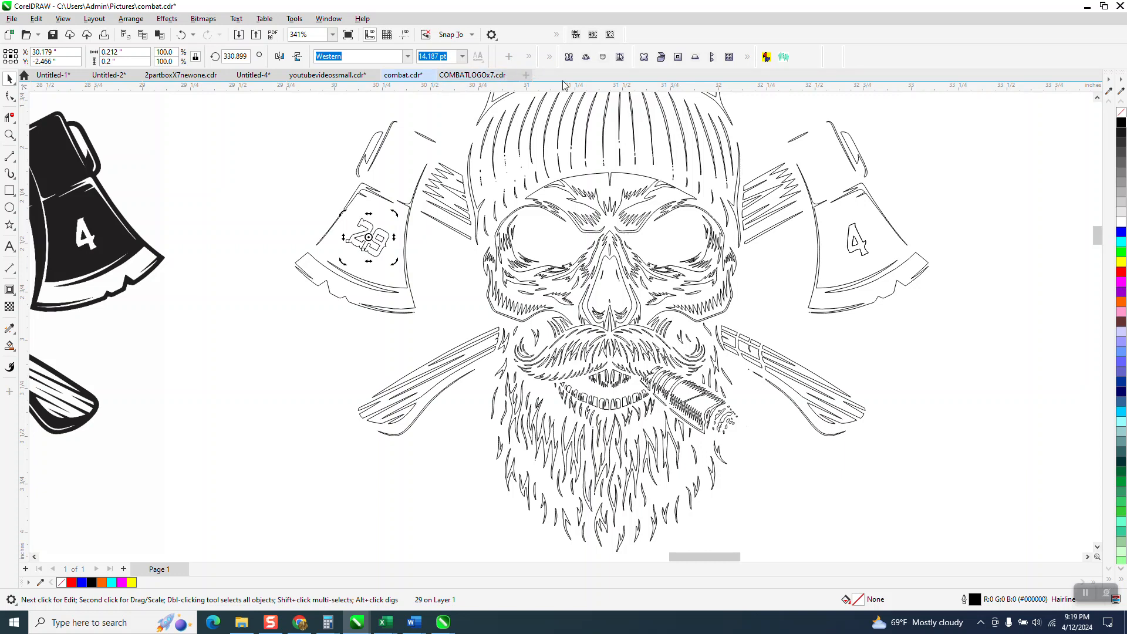
{"action": "left_click", "coordinate": [297, 195]}
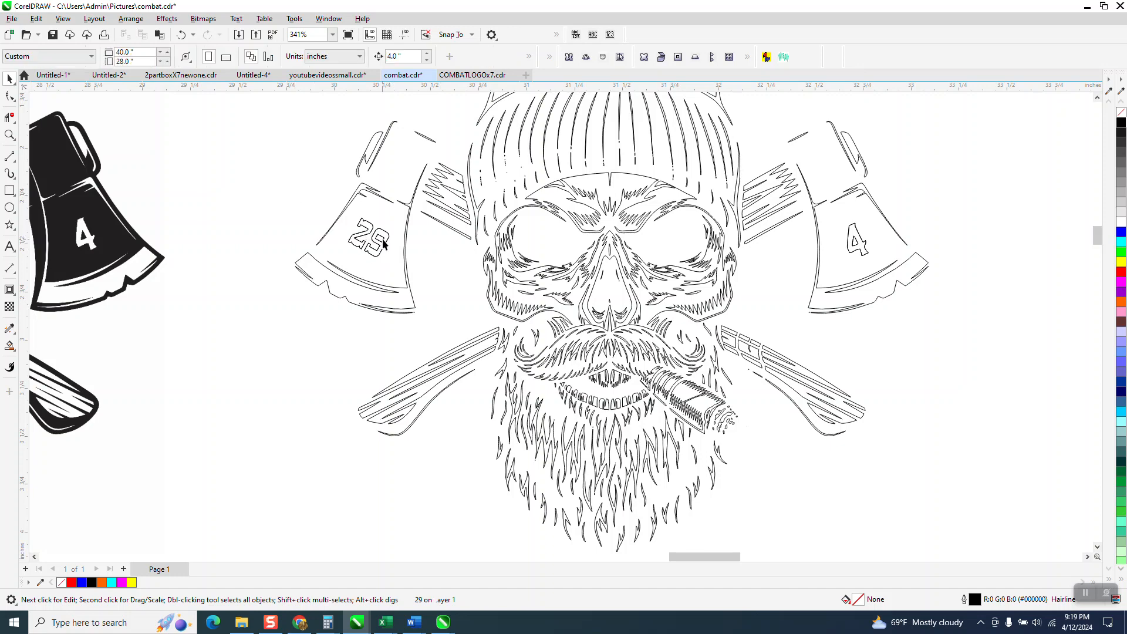
Place a copy of the "29" text just outside the axe marked 4 and rotate it to about 28.8 degrees
{"action": "left_click", "coordinate": [383, 238]}
{"action": "left_click_drag", "start_coordinate": [369, 237], "coordinate": [951, 230]}
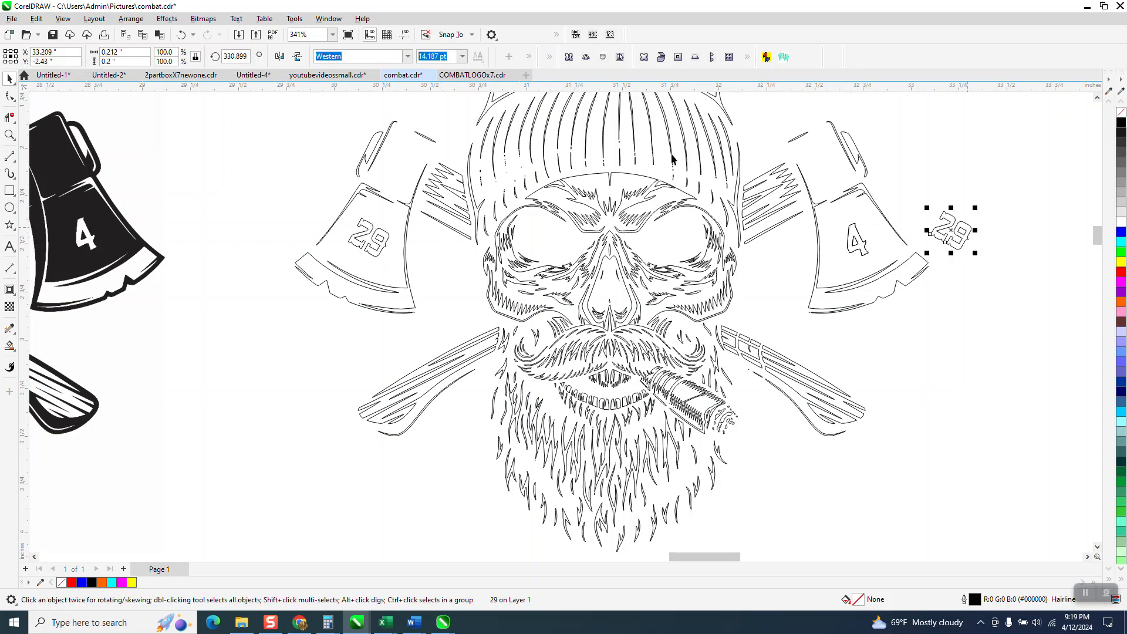
{"action": "left_click", "coordinate": [279, 57]}
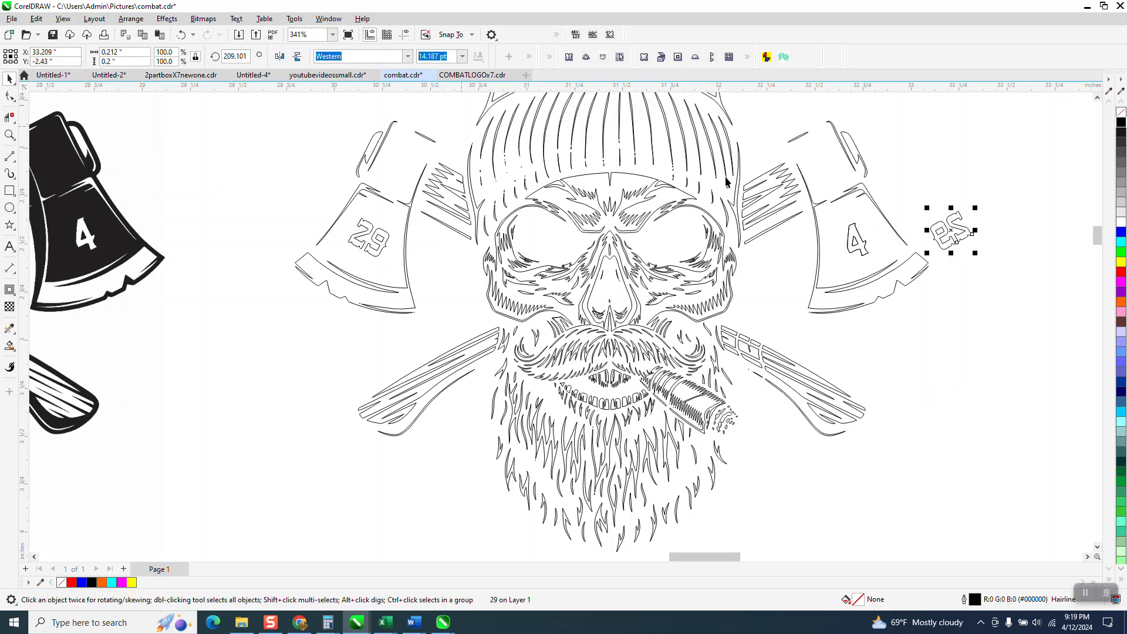
{"action": "left_click", "coordinate": [182, 35]}
{"action": "left_click", "coordinate": [960, 233]}
{"action": "left_click_drag", "start_coordinate": [975, 208], "coordinate": [945, 202]}
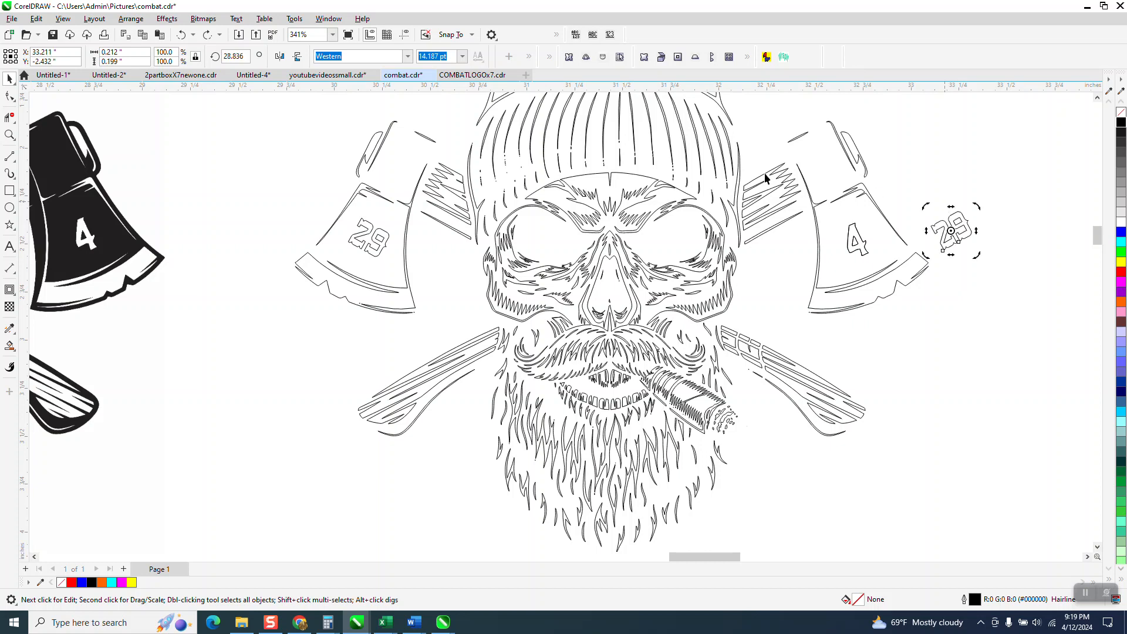
Edit the copied "29" text beside the axe so that it reads "4"
{"action": "left_click", "coordinate": [549, 59]}
{"action": "left_click", "coordinate": [530, 58]}
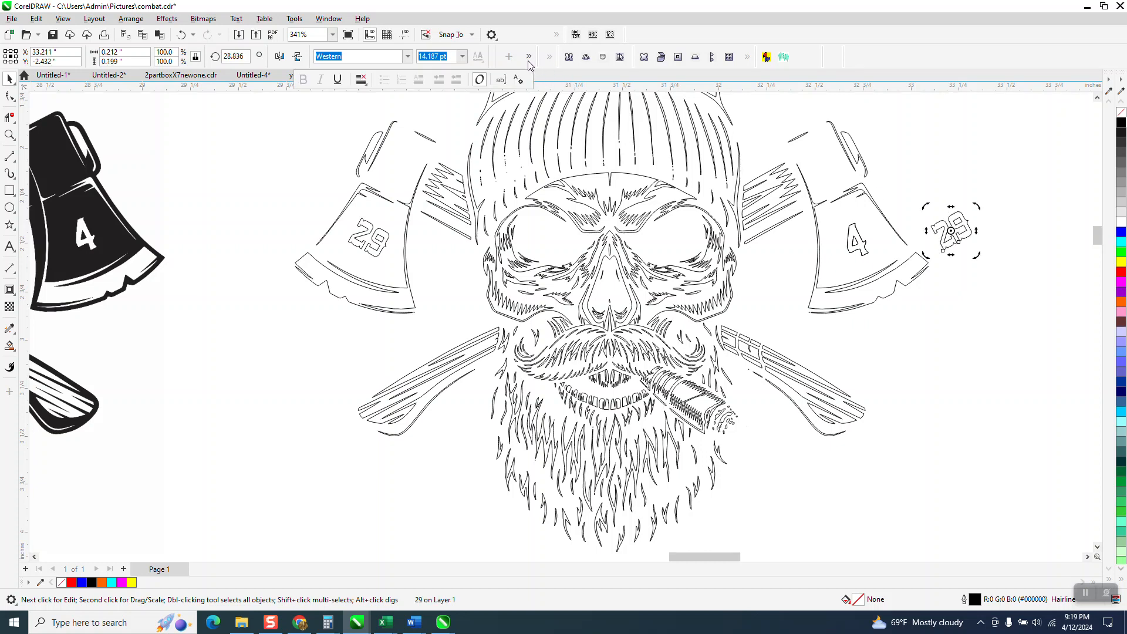
{"action": "left_click", "coordinate": [501, 81]}
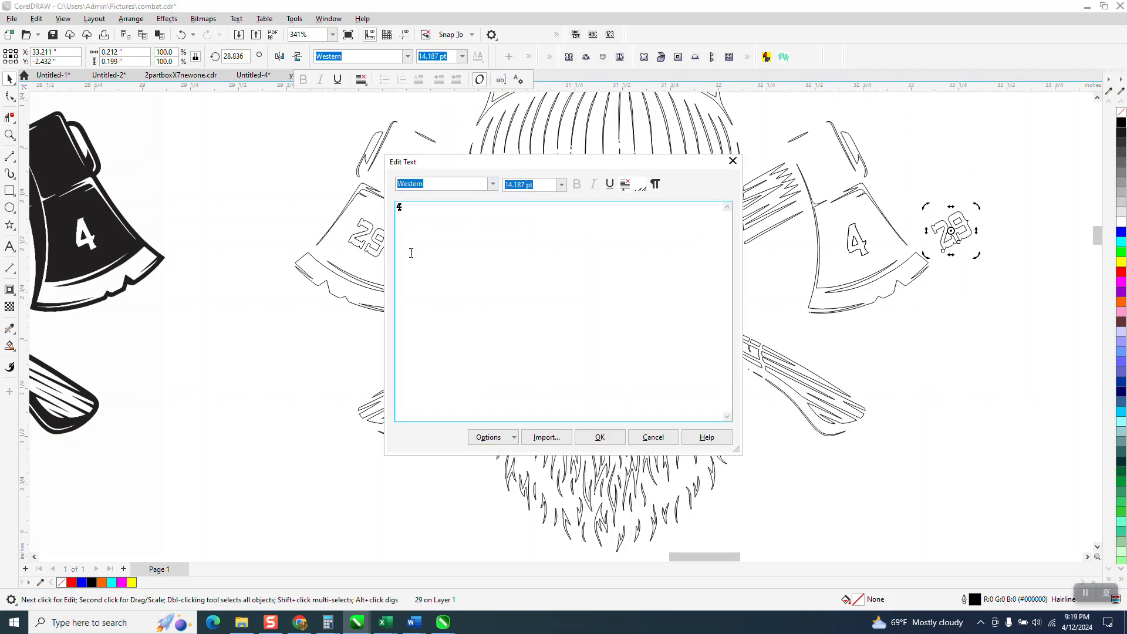
{"action": "left_click", "coordinate": [599, 437]}
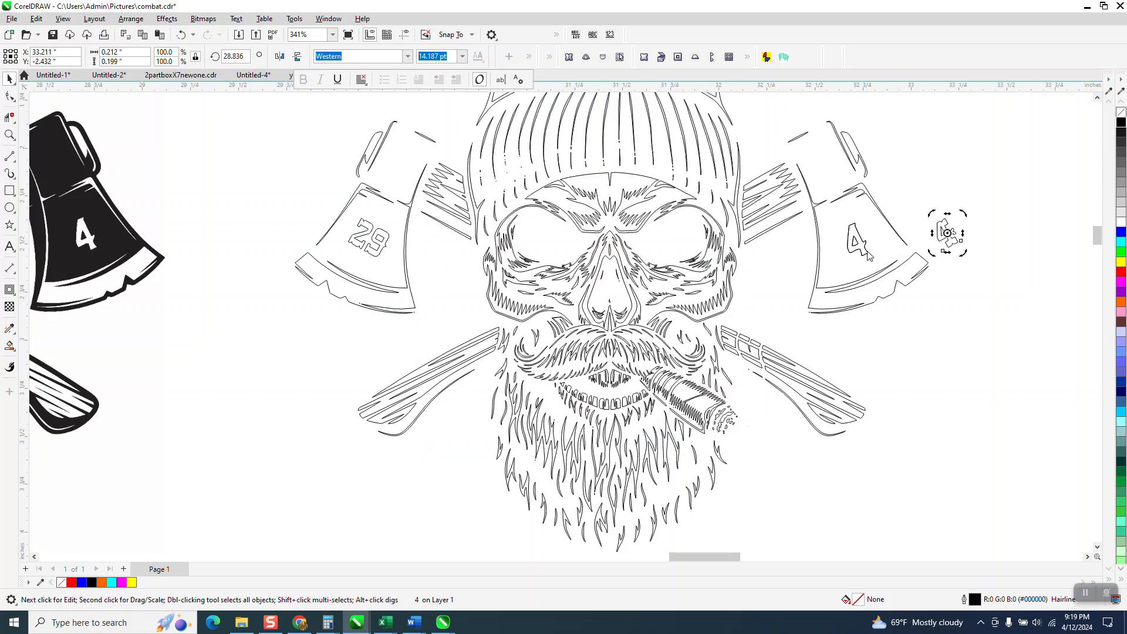
Delete the traced 4 from the axe blade and move the new "4" text into its place
{"action": "left_click_drag", "start_coordinate": [901, 206], "coordinate": [833, 278]}
{"action": "key", "text": "XF86Calculator"}
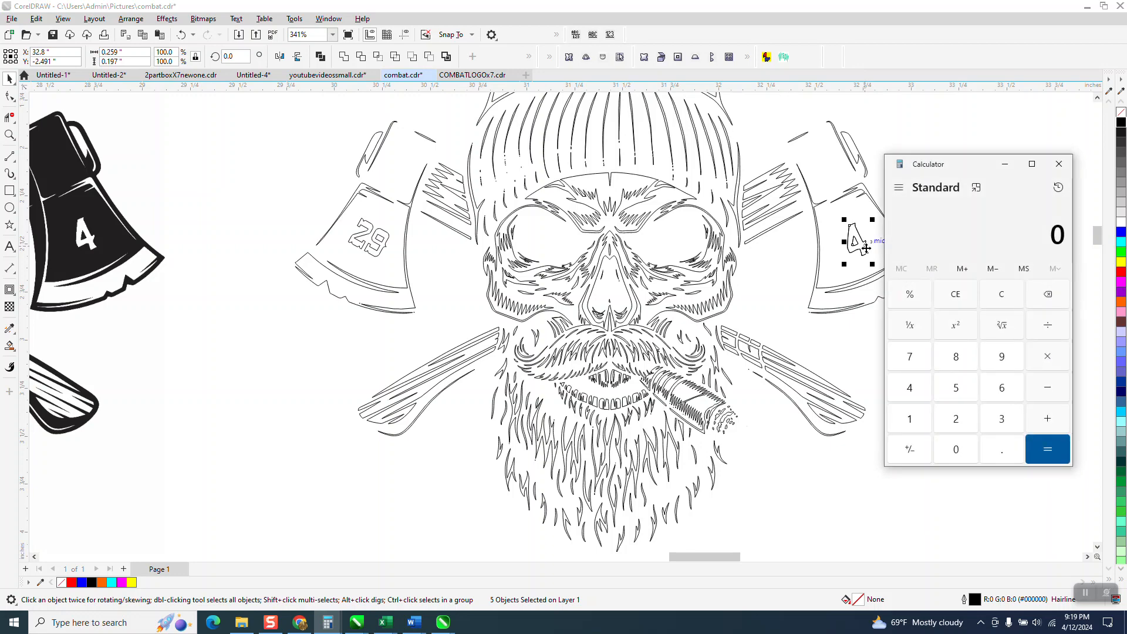
{"action": "left_click", "coordinate": [1058, 163]}
{"action": "key", "text": "Delete"}
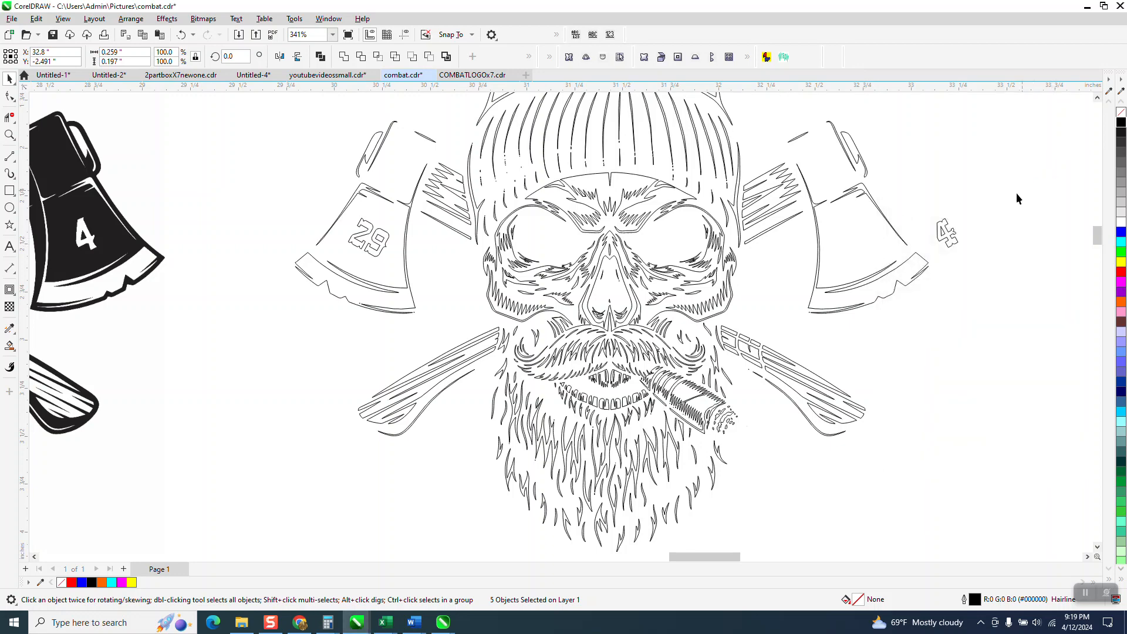
{"action": "left_click_drag", "start_coordinate": [951, 239], "coordinate": [862, 248]}
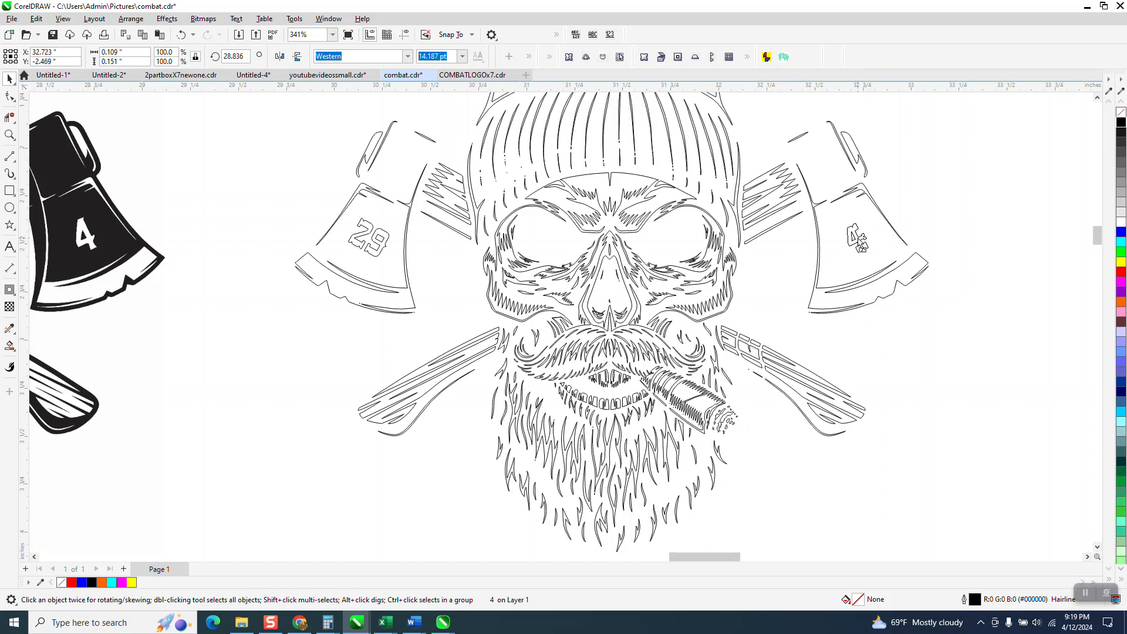
{"action": "left_click", "coordinate": [913, 214]}
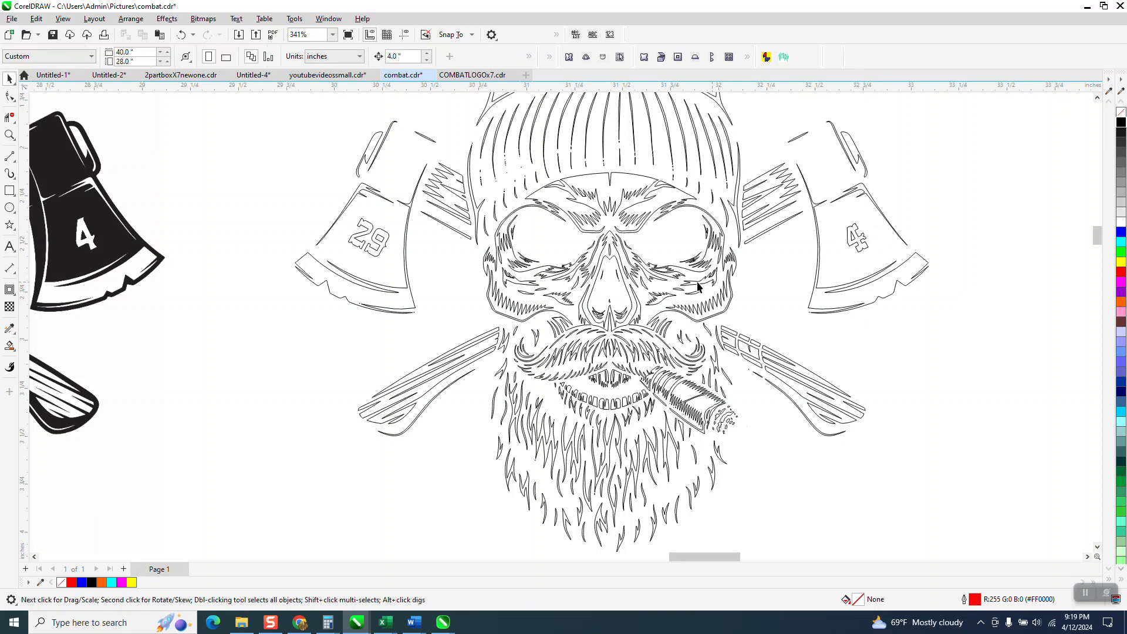
Try a black Smart Fill on the 29 axe blade of the tracing and undo it
{"action": "left_click", "coordinate": [9, 345]}
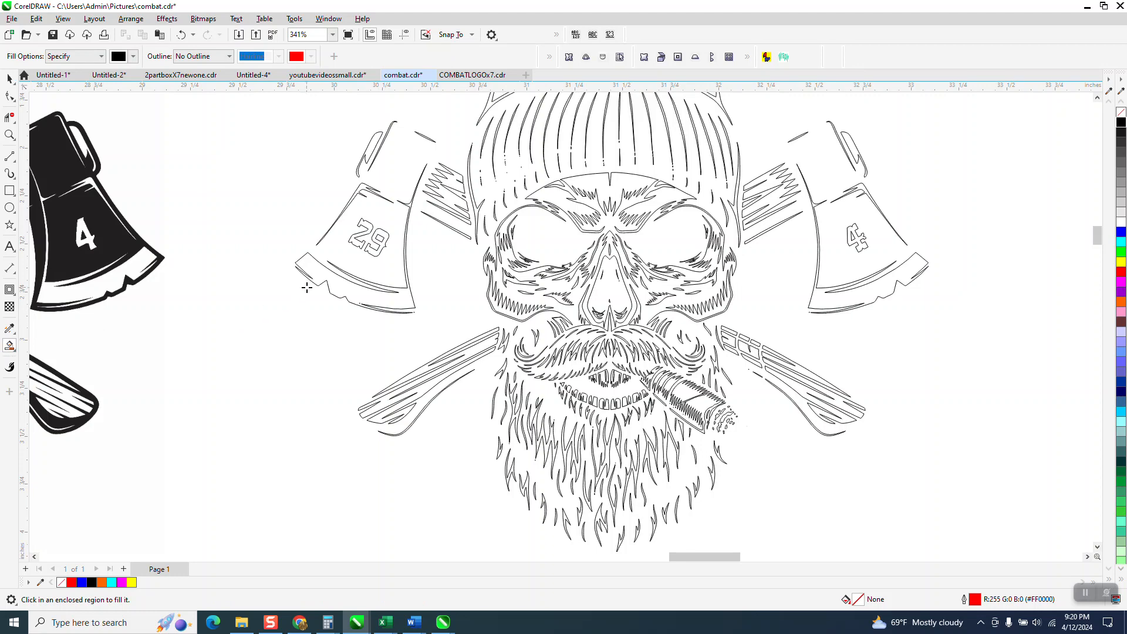
{"action": "left_click", "coordinate": [387, 225]}
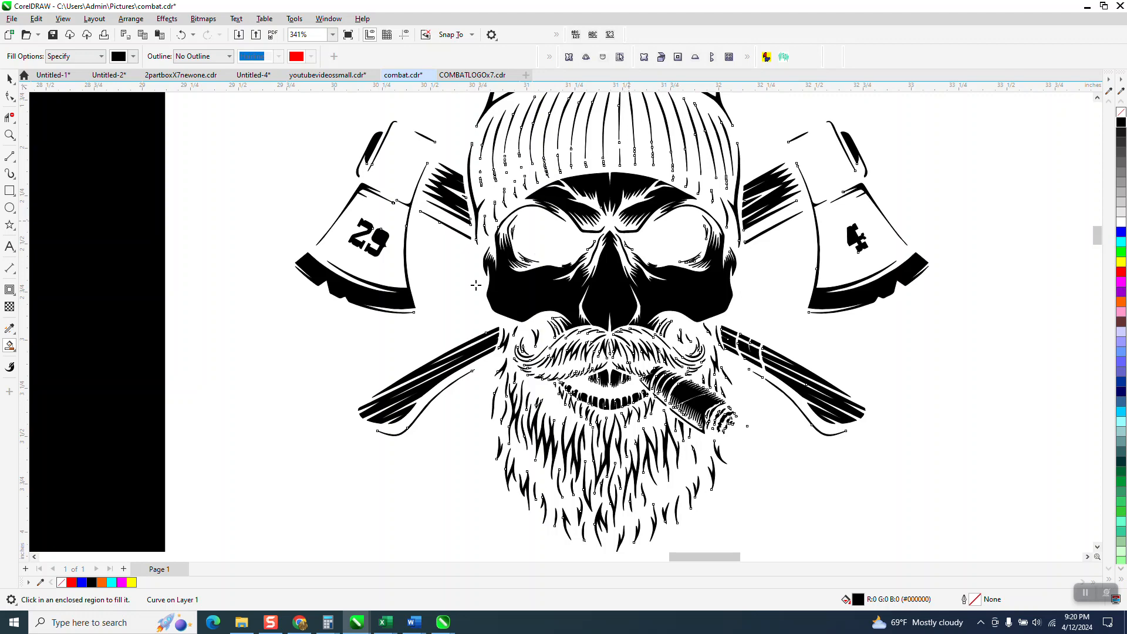
{"action": "scroll", "coordinate": [493, 282], "scroll_direction": "down", "scroll_amount": 2}
{"action": "scroll", "coordinate": [540, 294], "scroll_direction": "down", "scroll_amount": 1}
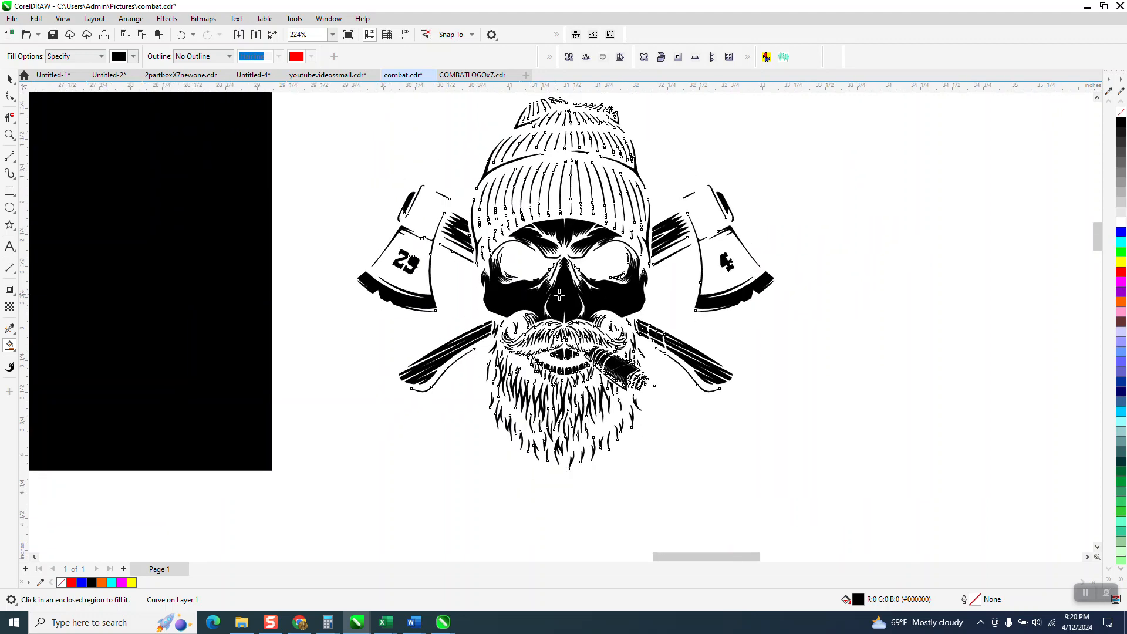
{"action": "left_click", "coordinate": [181, 34]}
Move the curve outlining the skull's face and eye sockets 4 inches to the right, out of the tracing
{"action": "left_click", "coordinate": [10, 78]}
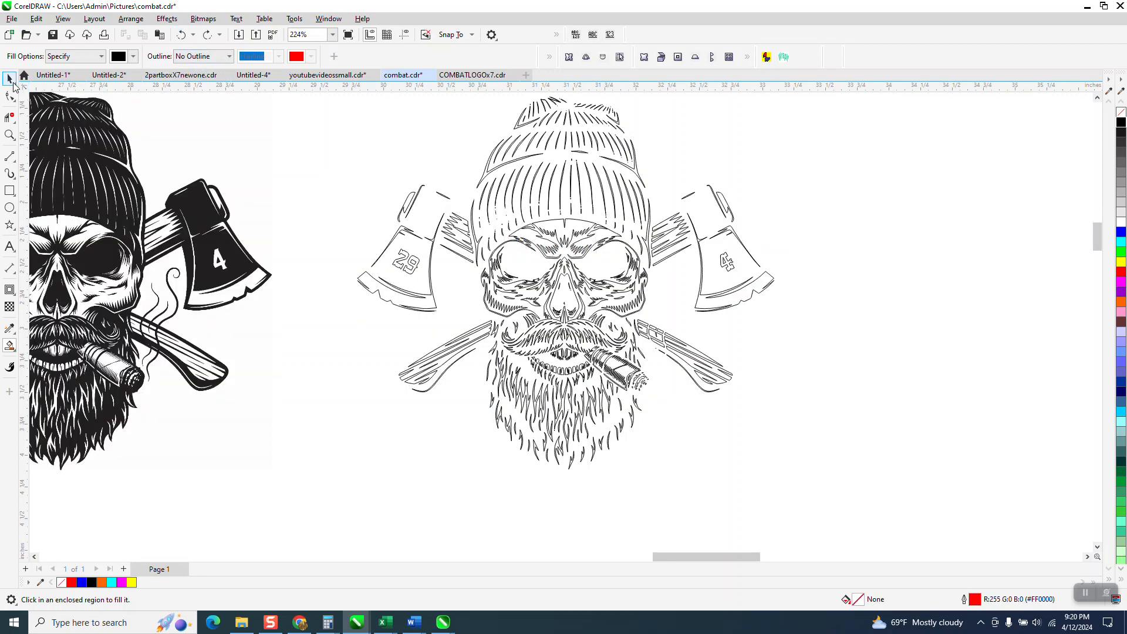
{"action": "left_click", "coordinate": [107, 129]}
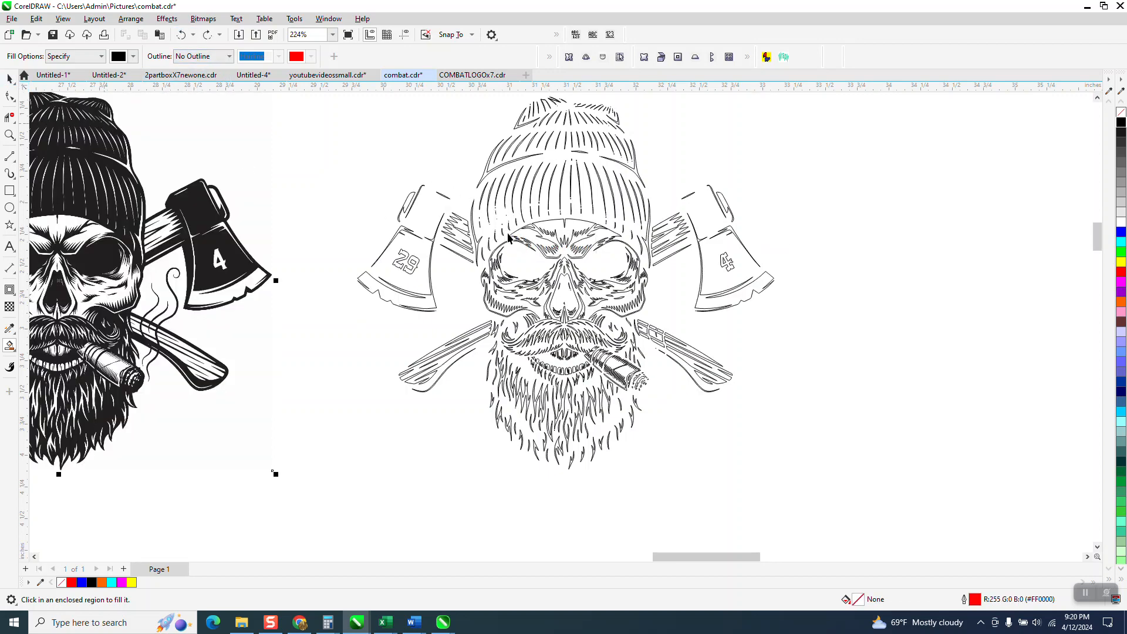
{"action": "left_click", "coordinate": [584, 255]}
{"action": "key", "text": "shift+Right"}
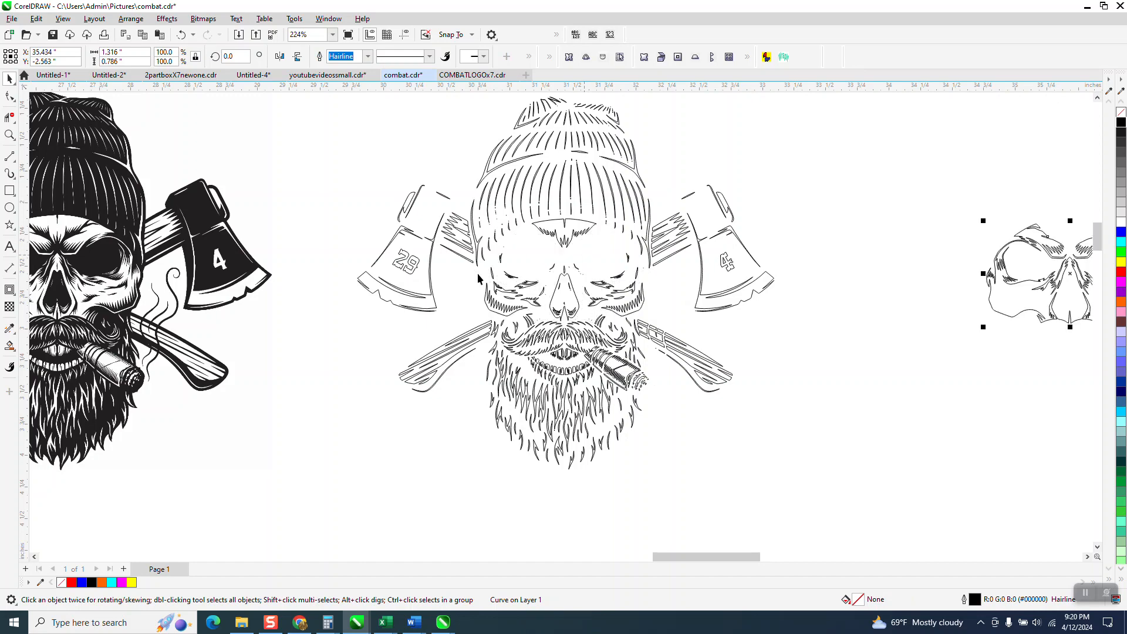
Move the outer contour 4 inches straight up so it surrounds the tracing again
{"action": "left_click", "coordinate": [10, 346]}
{"action": "scroll", "coordinate": [469, 320], "scroll_direction": "down", "scroll_amount": 1}
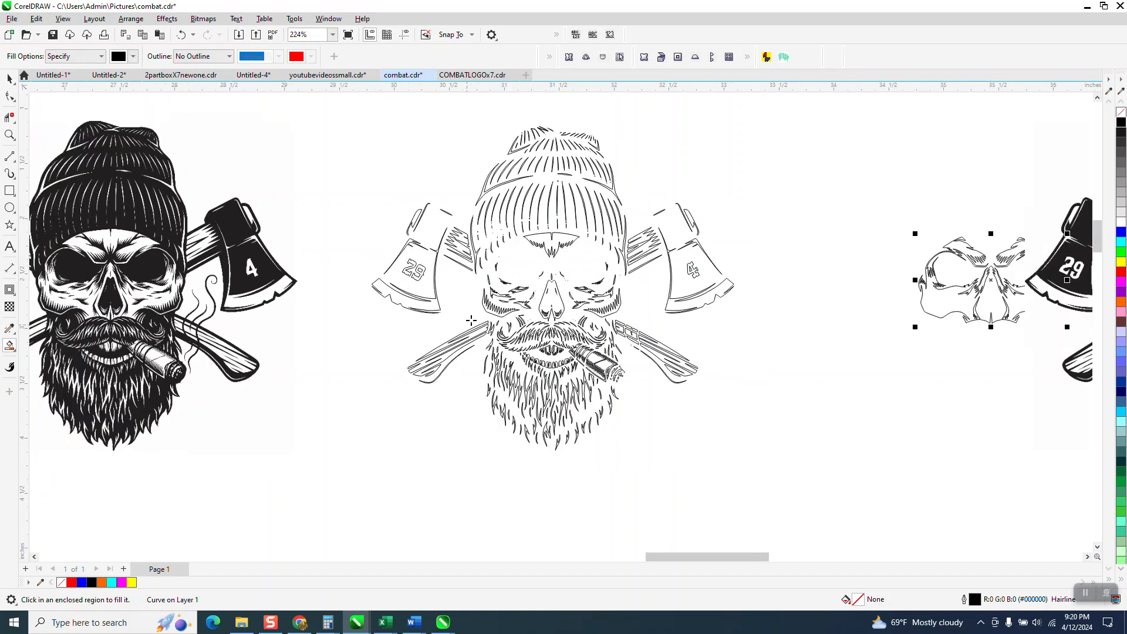
{"action": "scroll", "coordinate": [453, 258], "scroll_direction": "down", "scroll_amount": 2}
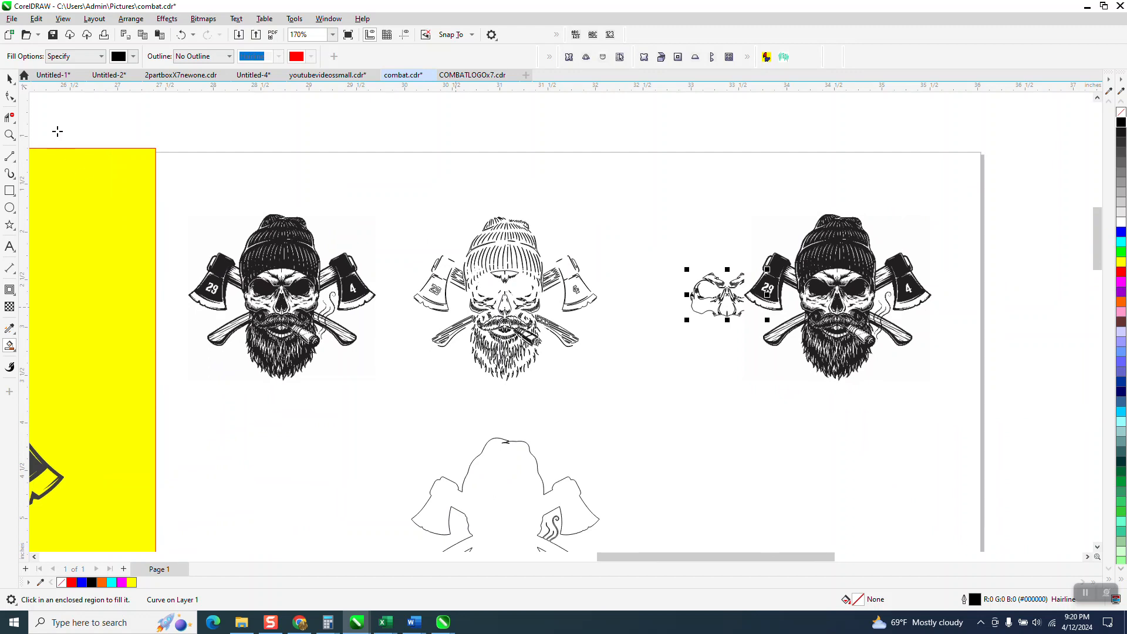
{"action": "key", "text": "space"}
{"action": "left_click", "coordinate": [527, 445]}
{"action": "key", "text": "Up"}
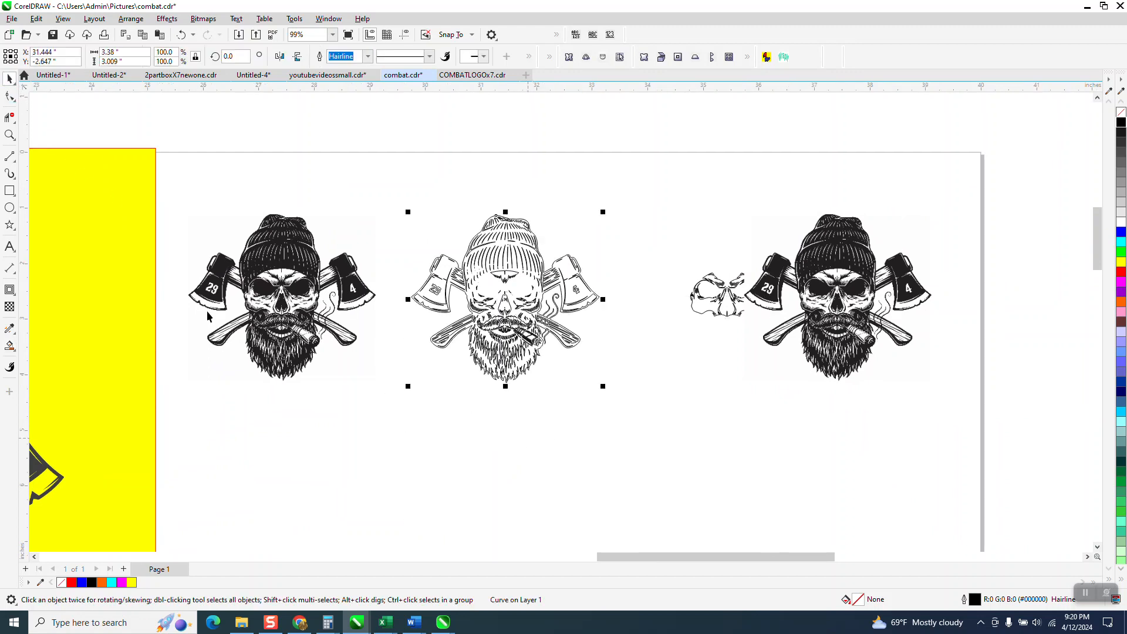
Smart Fill the artwork inside the outer contour and the opening of the 9 with black and no outline
{"action": "left_click", "coordinate": [9, 135]}
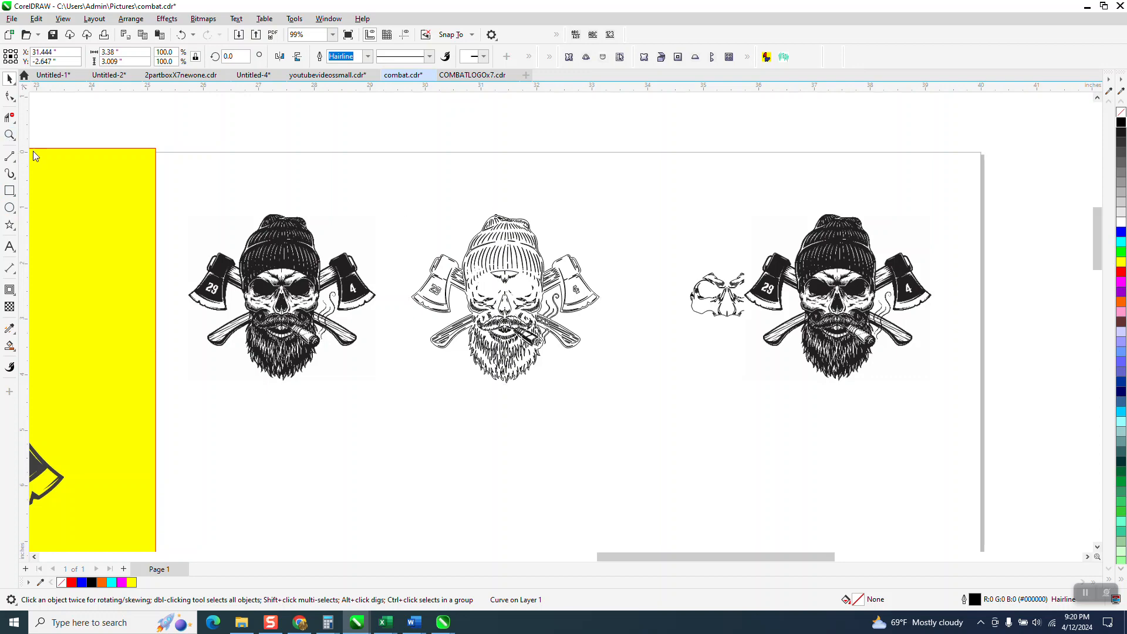
{"action": "left_click", "coordinate": [425, 280]}
{"action": "left_click", "coordinate": [10, 346]}
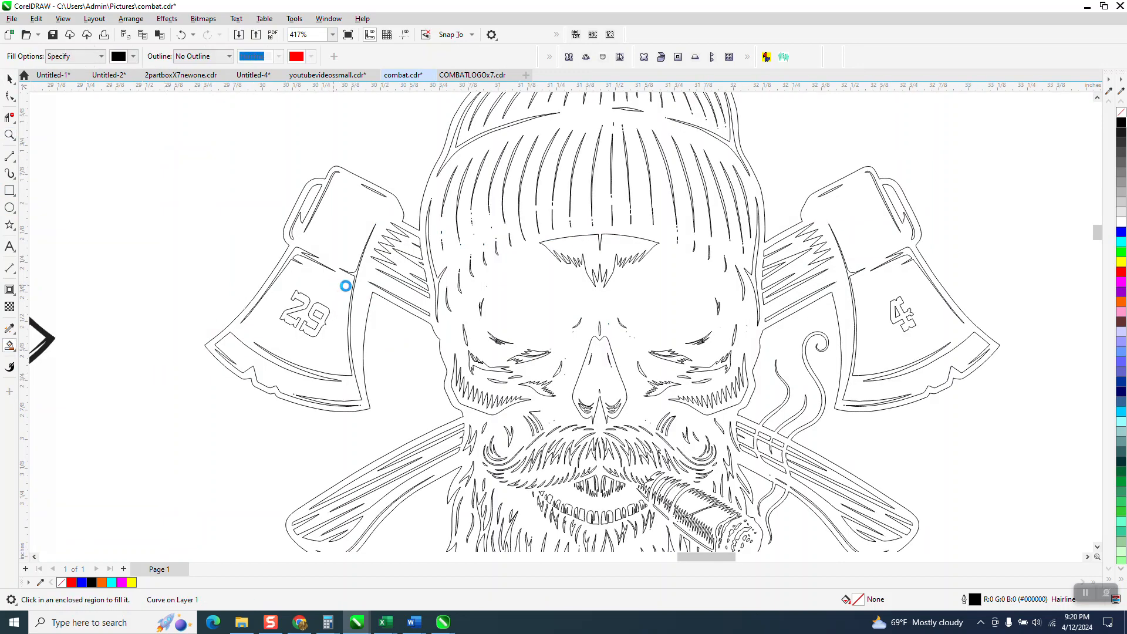
{"action": "left_click", "coordinate": [345, 286]}
{"action": "left_click", "coordinate": [321, 316]}
{"action": "scroll", "coordinate": [444, 335], "scroll_direction": "down", "scroll_amount": 2}
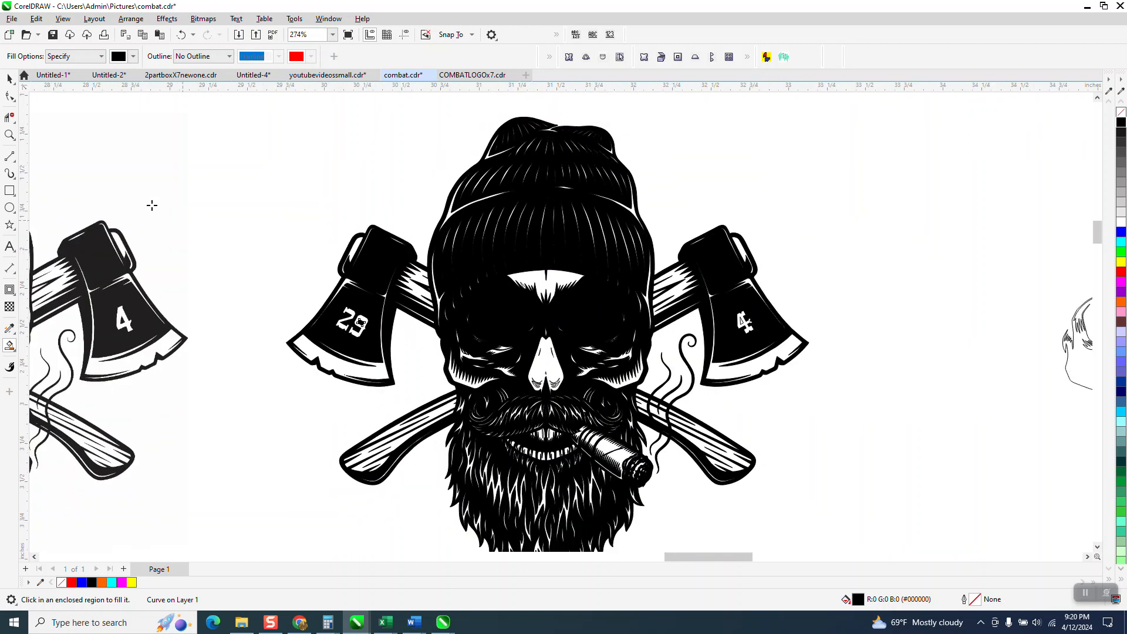
{"action": "scroll", "coordinate": [457, 211], "scroll_direction": "down", "scroll_amount": 1}
Move the black-filled artwork shape 4 inches straight down, below the line tracing
{"action": "key", "text": "space"}
{"action": "left_click", "coordinate": [580, 304]}
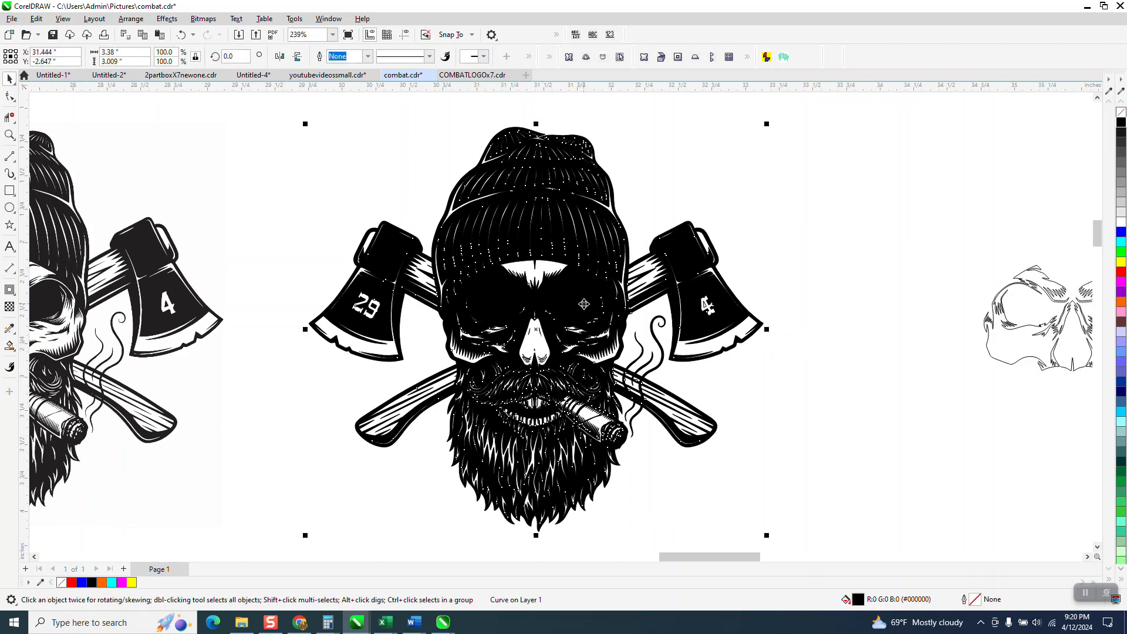
{"action": "key", "text": "Right"}
{"action": "scroll", "coordinate": [584, 308], "scroll_direction": "down", "scroll_amount": 4}
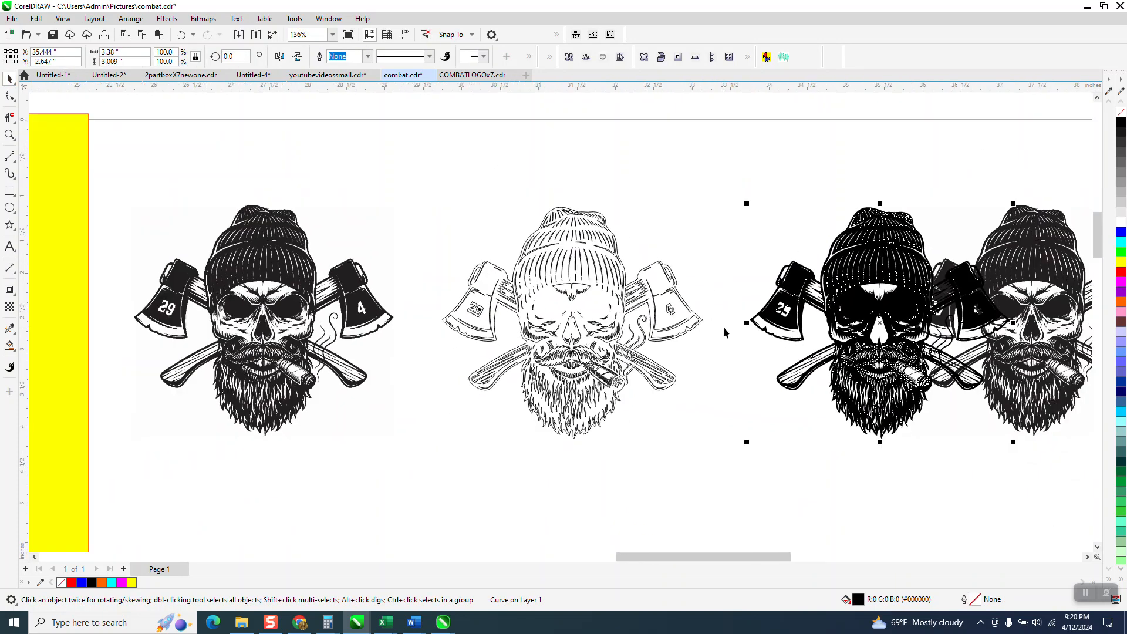
{"action": "key", "text": "Left"}
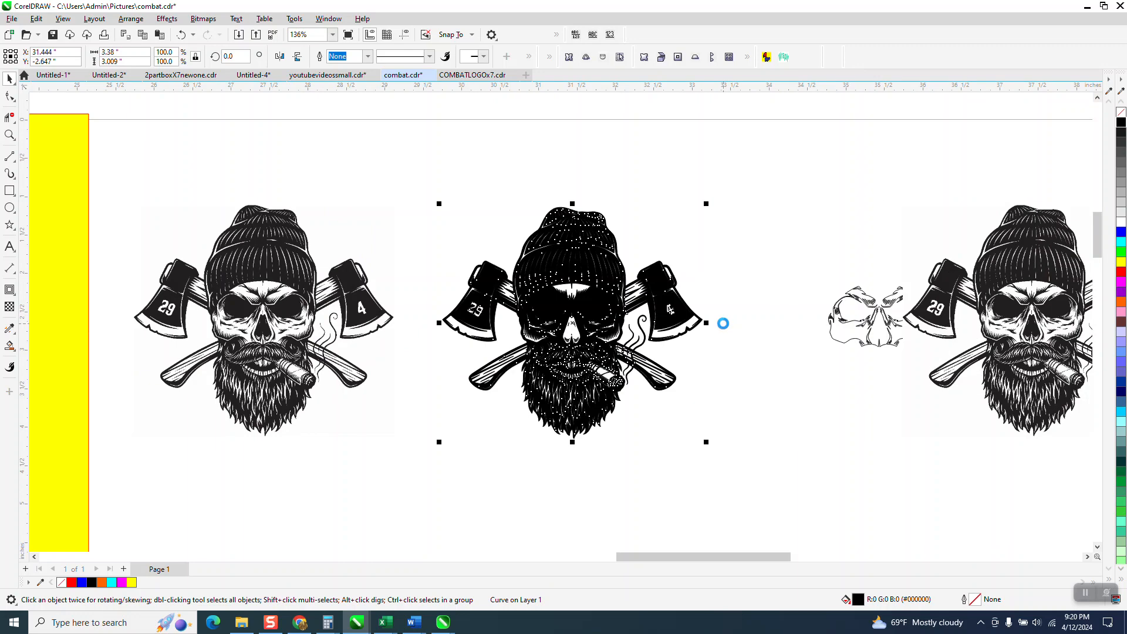
{"action": "key", "text": "Down"}
Remove the black fill from the moved shape and give it a black hairline outline
{"action": "scroll", "coordinate": [721, 317], "scroll_direction": "down", "scroll_amount": 2}
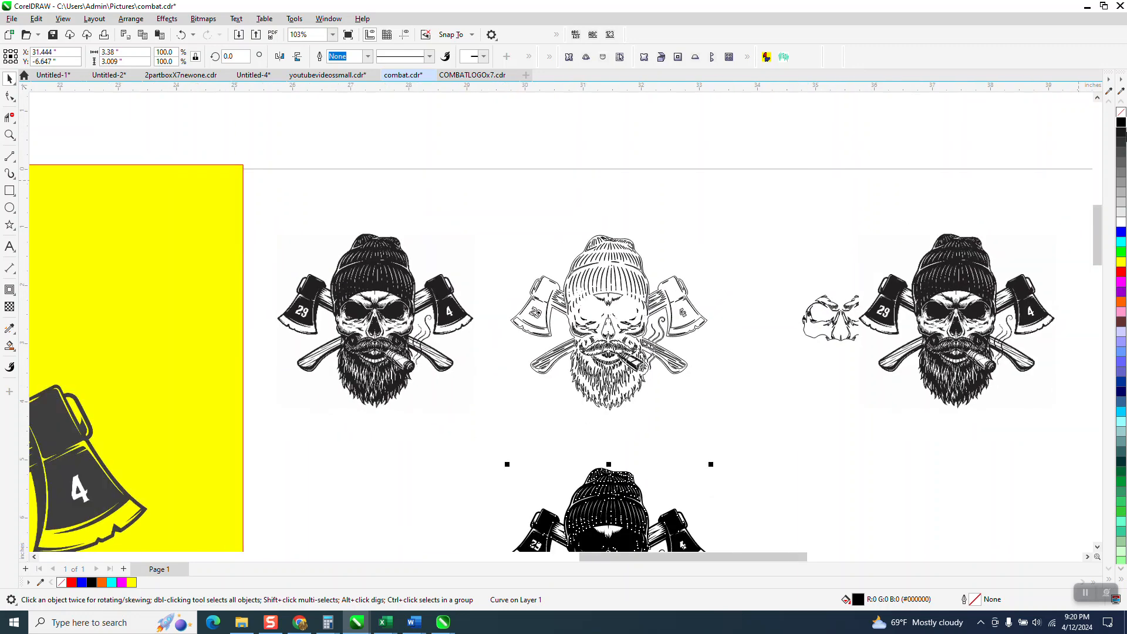
{"action": "left_click", "coordinate": [1121, 112]}
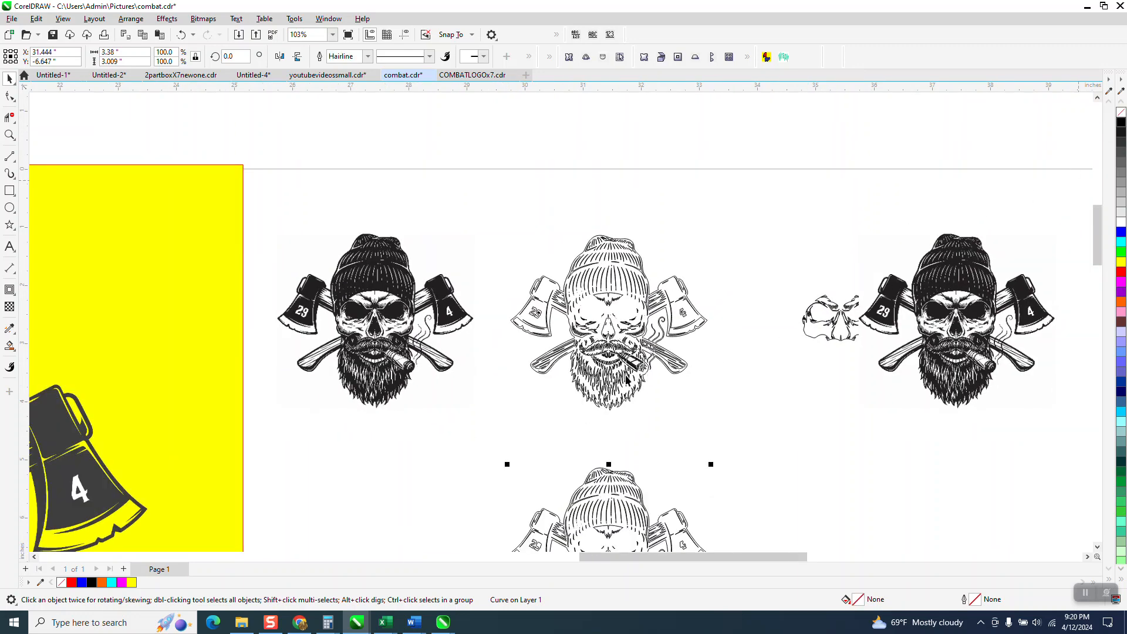
{"action": "scroll", "coordinate": [626, 380], "scroll_direction": "down", "scroll_amount": 2}
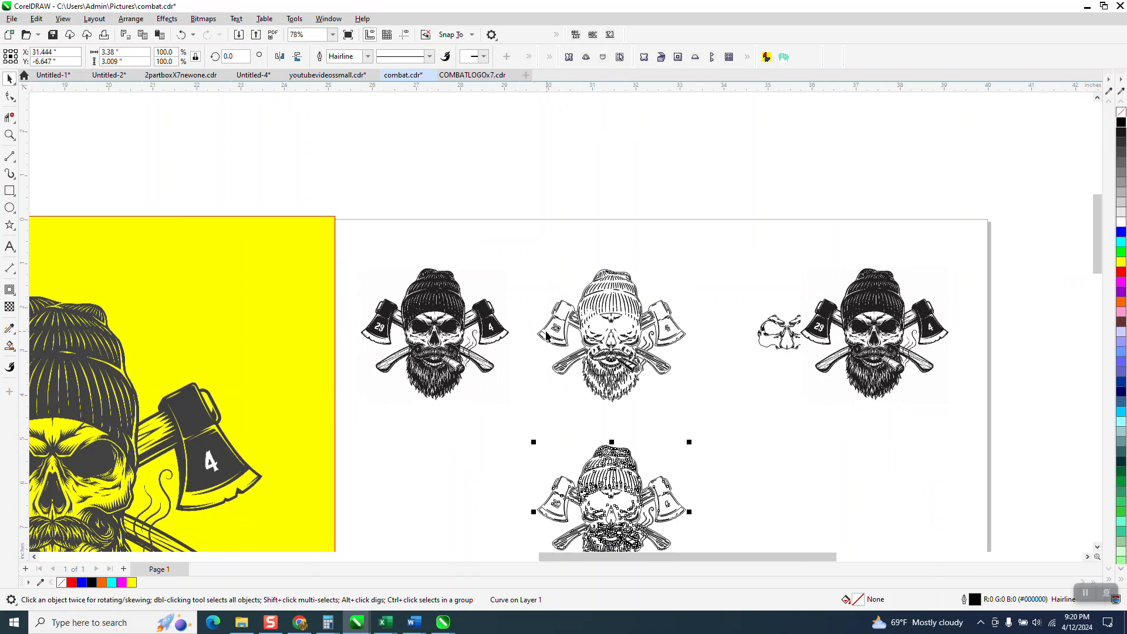
Examine the original tracing's axe numbers, cap lines and outer contour up close
{"action": "left_click", "coordinate": [10, 135]}
{"action": "left_click_drag", "start_coordinate": [548, 332], "coordinate": [661, 413]}
{"action": "right_click", "coordinate": [435, 259]}
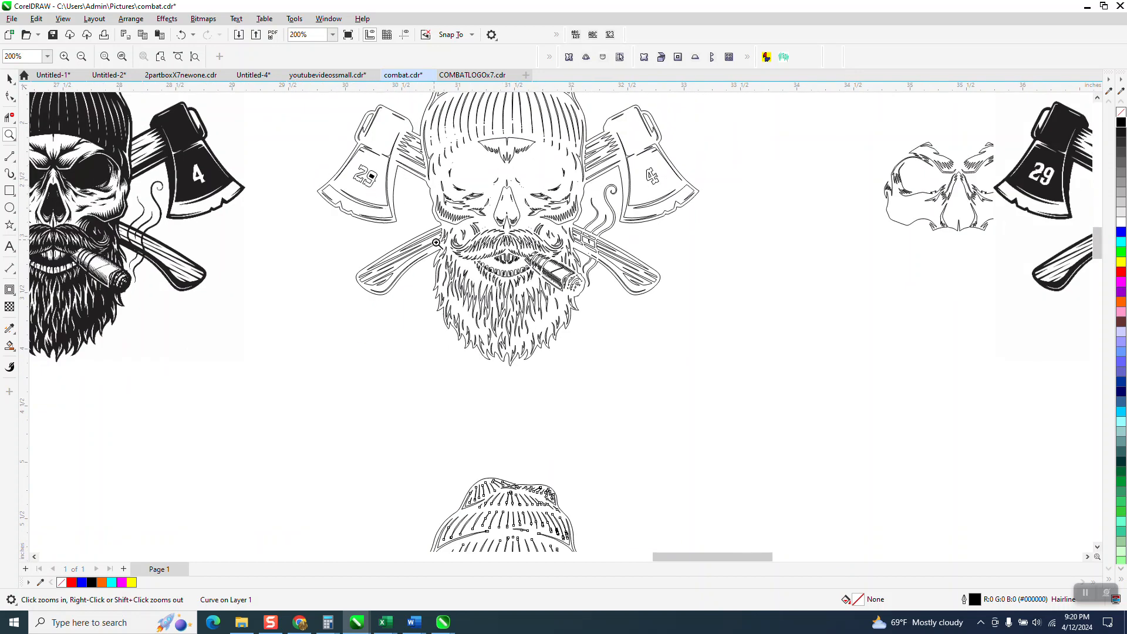
{"action": "scroll", "coordinate": [465, 267], "scroll_direction": "down", "scroll_amount": 1}
{"action": "scroll", "coordinate": [470, 289], "scroll_direction": "down", "scroll_amount": 2}
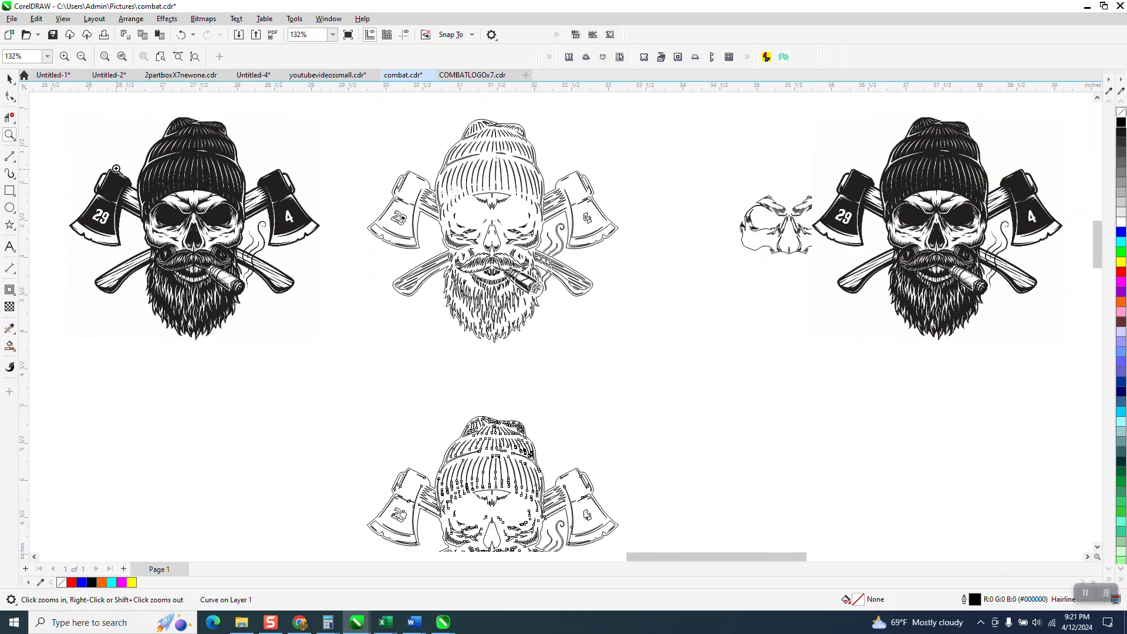
{"action": "left_click_drag", "start_coordinate": [565, 220], "coordinate": [565, 221]}
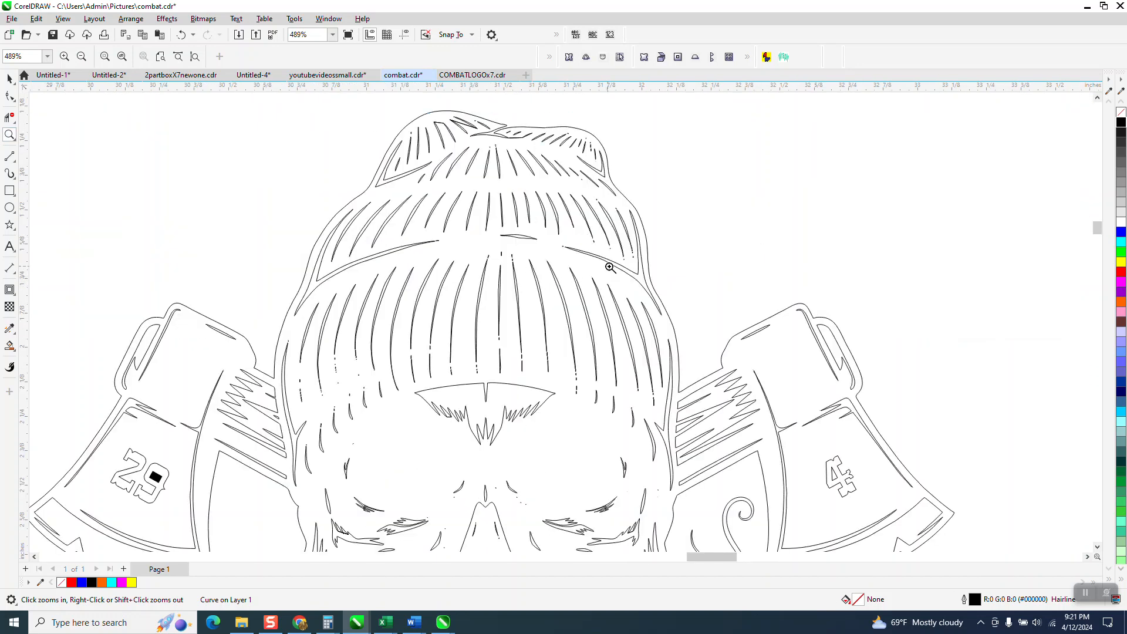
{"action": "right_click", "coordinate": [574, 289]}
{"action": "right_click", "coordinate": [511, 215]}
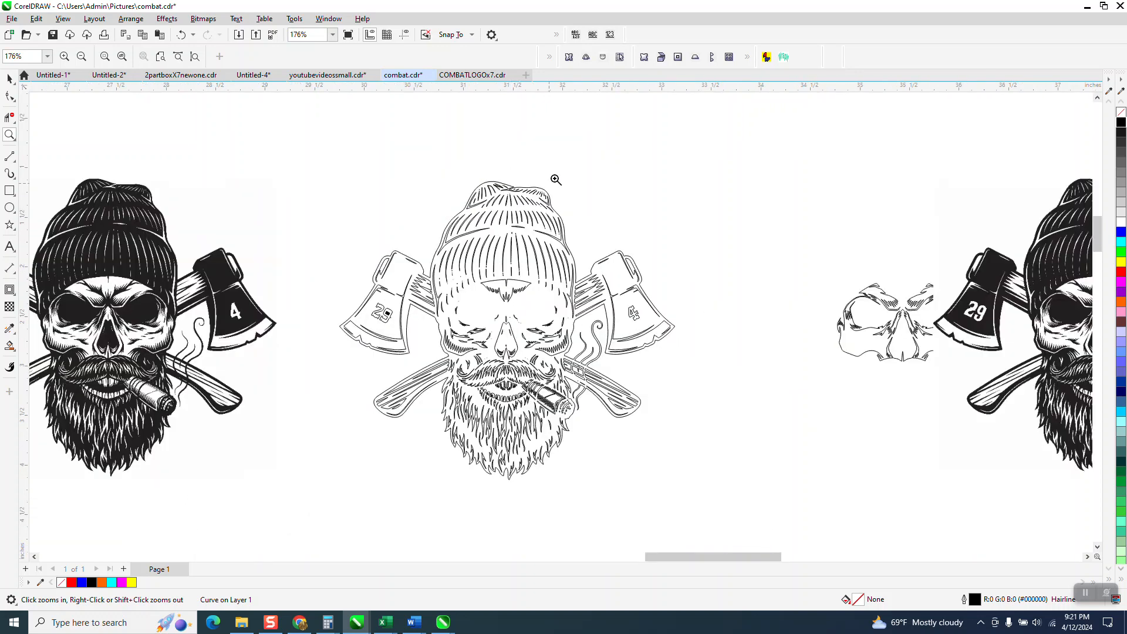
Move the outer contour 4 inches straight up, off the original tracing
{"action": "left_click", "coordinate": [10, 78]}
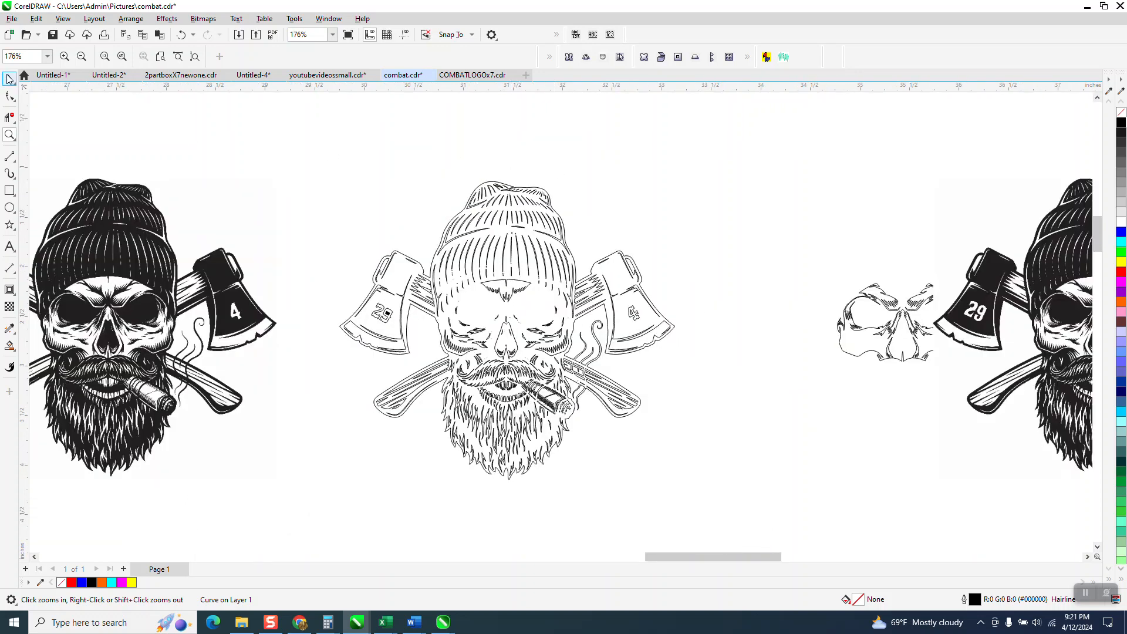
{"action": "left_click", "coordinate": [536, 188]}
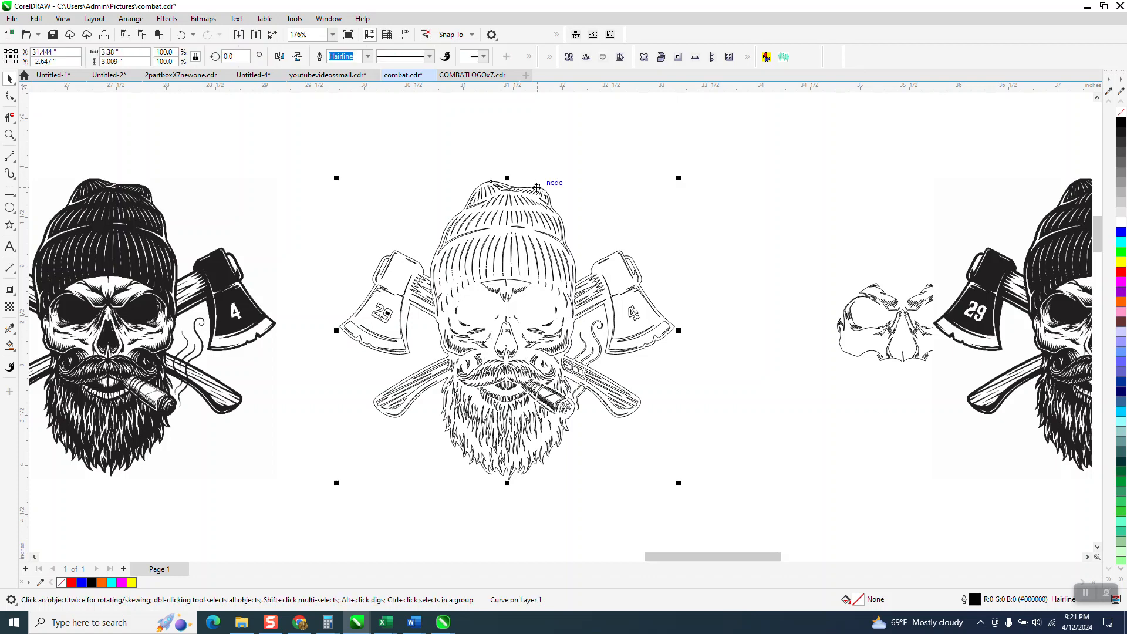
{"action": "key", "text": "Up"}
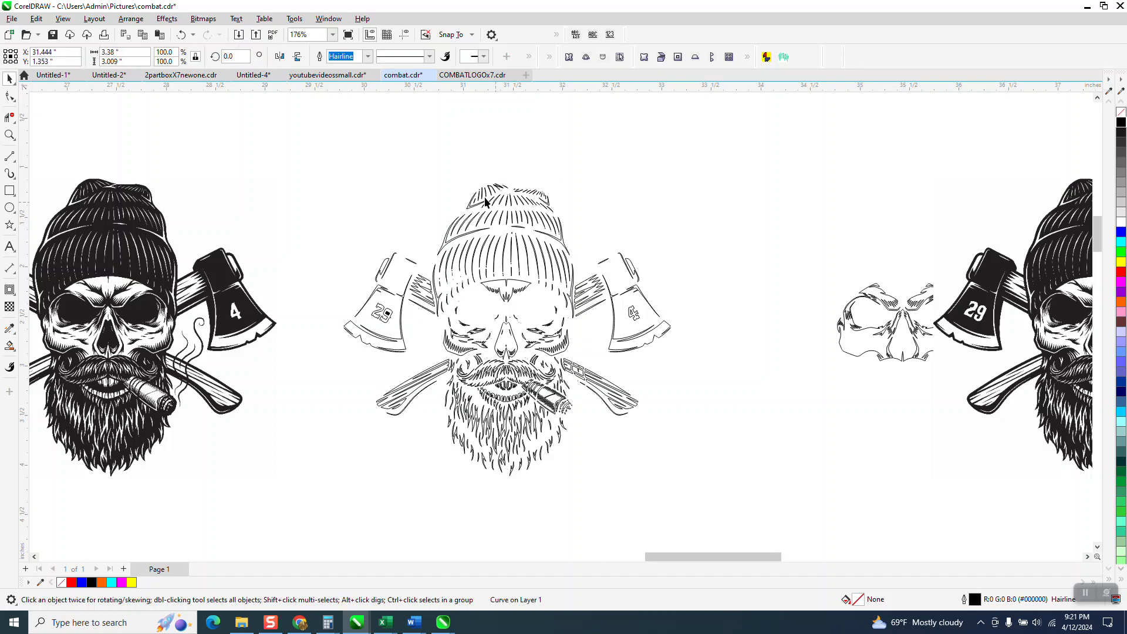
Shift the outer contour above the page 4 inches to the right
{"action": "left_click", "coordinate": [10, 135]}
{"action": "left_click_drag", "start_coordinate": [402, 163], "coordinate": [686, 332]}
{"action": "scroll", "coordinate": [558, 234], "scroll_direction": "down", "scroll_amount": 5}
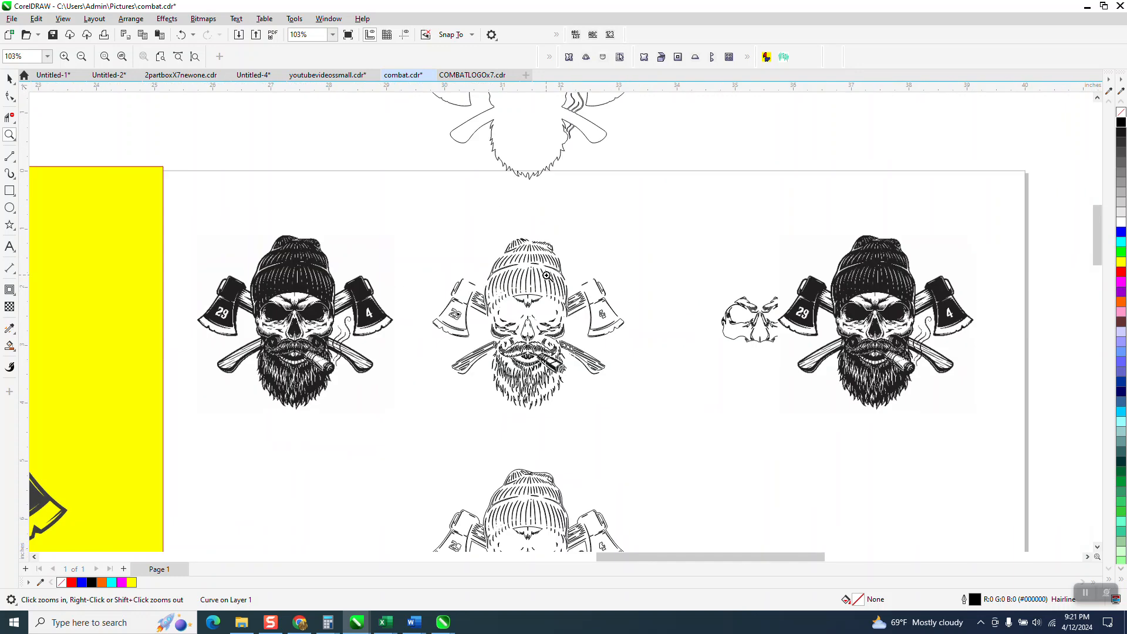
{"action": "left_click", "coordinate": [10, 81]}
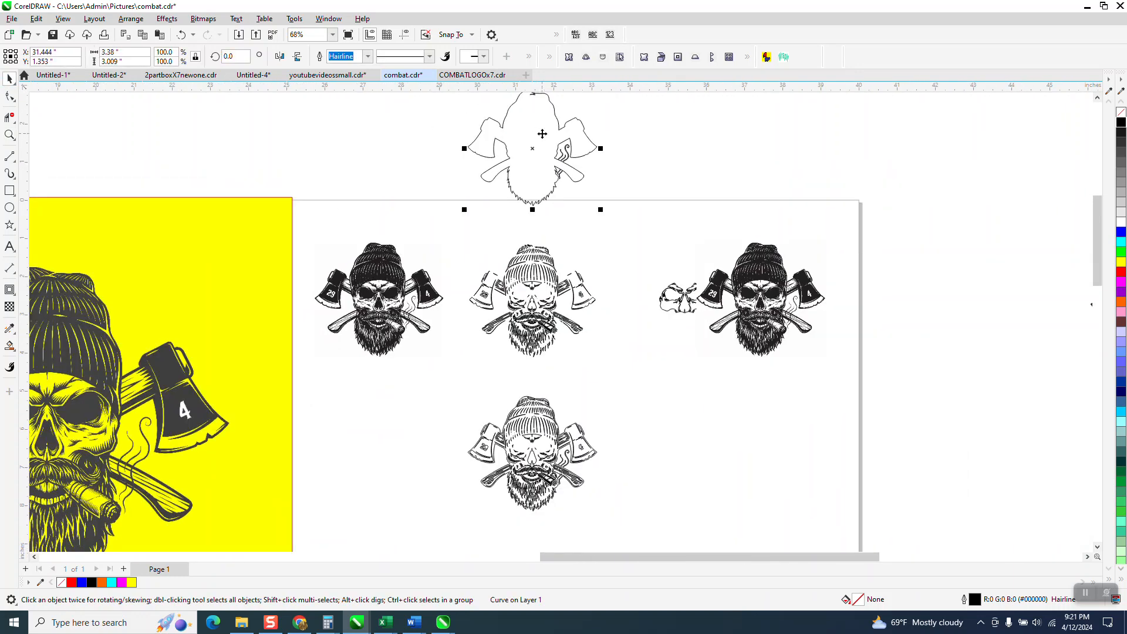
{"action": "key", "text": "Right"}
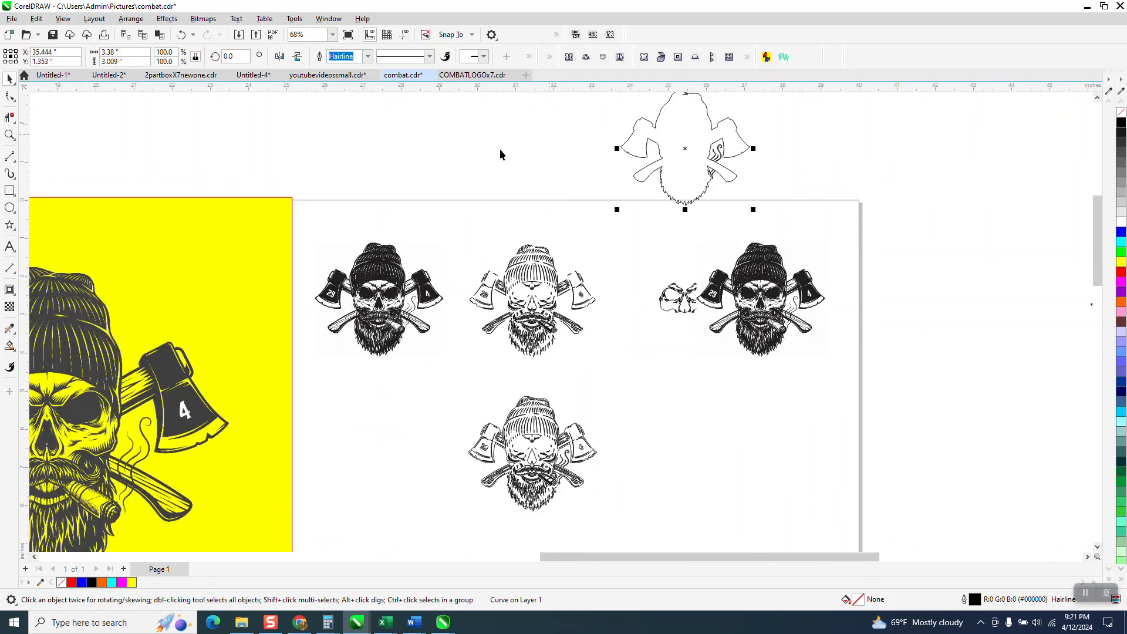
Move the cap's crown and upper band lines 4 inches straight up, off the tracing
{"action": "left_click", "coordinate": [10, 134]}
{"action": "left_click_drag", "start_coordinate": [458, 223], "coordinate": [583, 300]}
{"action": "key", "text": "space"}
{"action": "left_click_drag", "start_coordinate": [576, 320], "coordinate": [739, 351]}
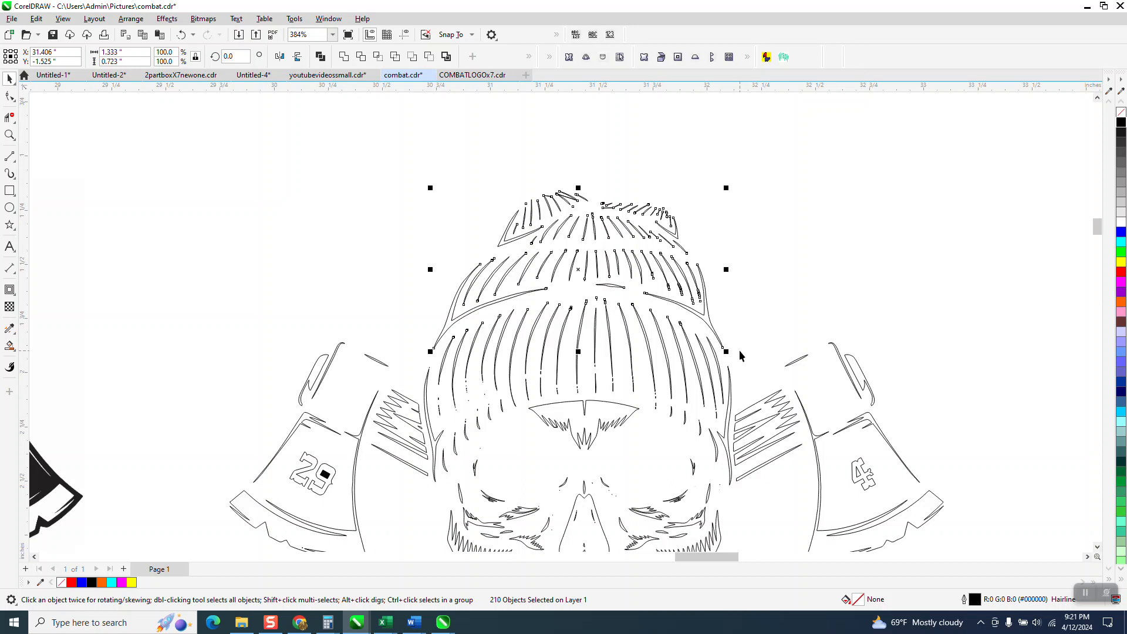
{"action": "key", "text": "Up"}
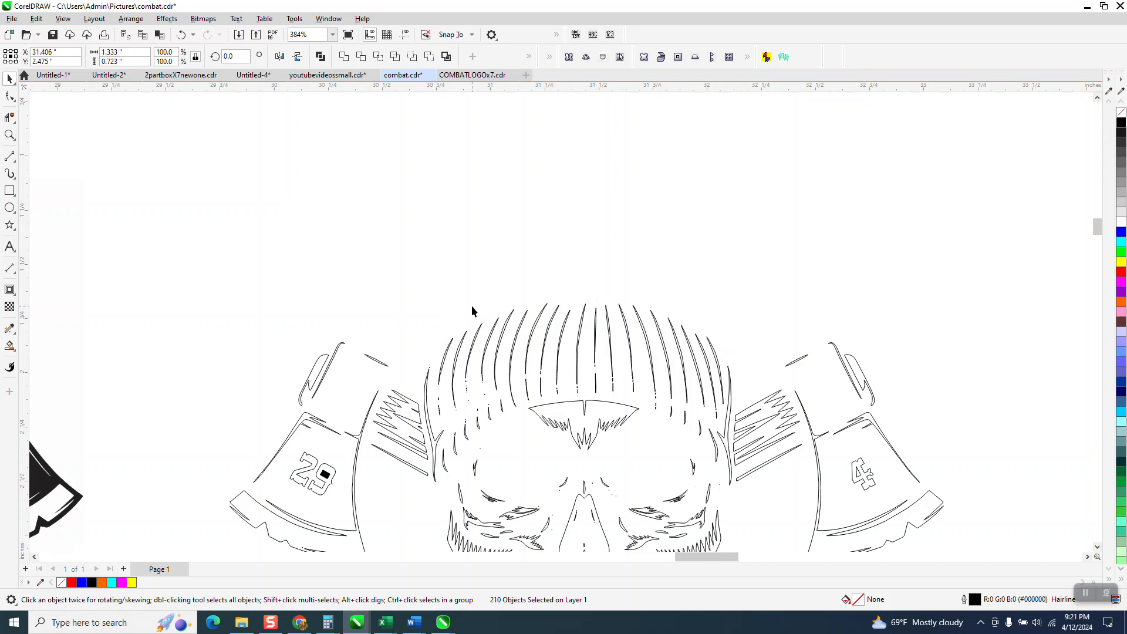
Move the central and right-hand rib lines of the cap's lower band 4 inches straight up
{"action": "left_click_drag", "start_coordinate": [624, 405], "coordinate": [626, 403]}
{"action": "key", "text": "Up"}
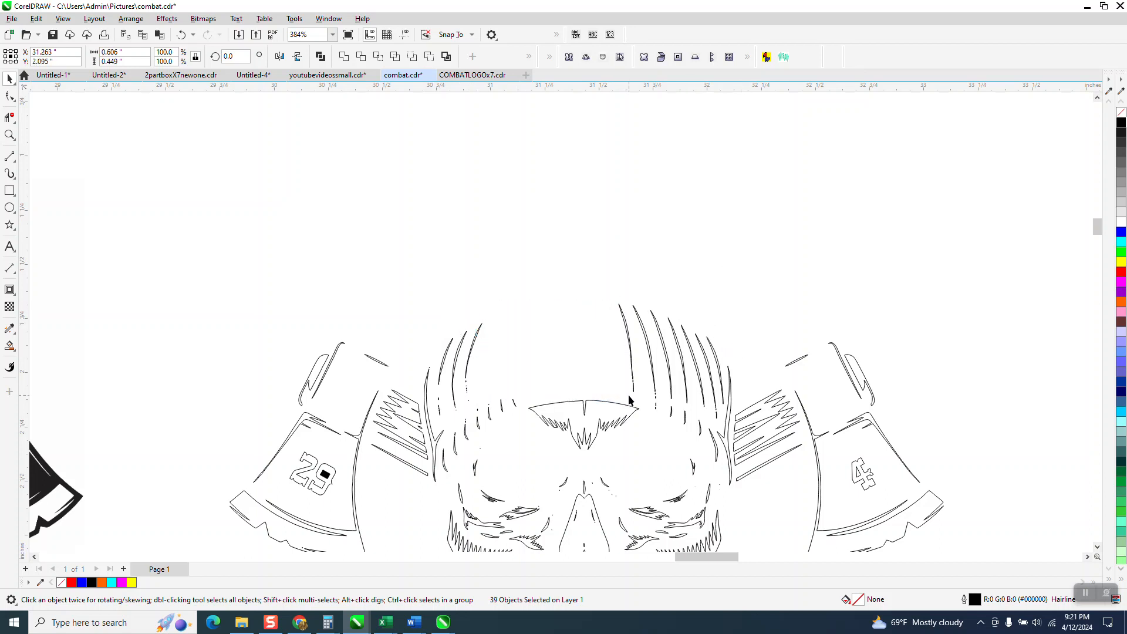
{"action": "left_click_drag", "start_coordinate": [617, 301], "coordinate": [687, 412]}
{"action": "key", "text": "Up"}
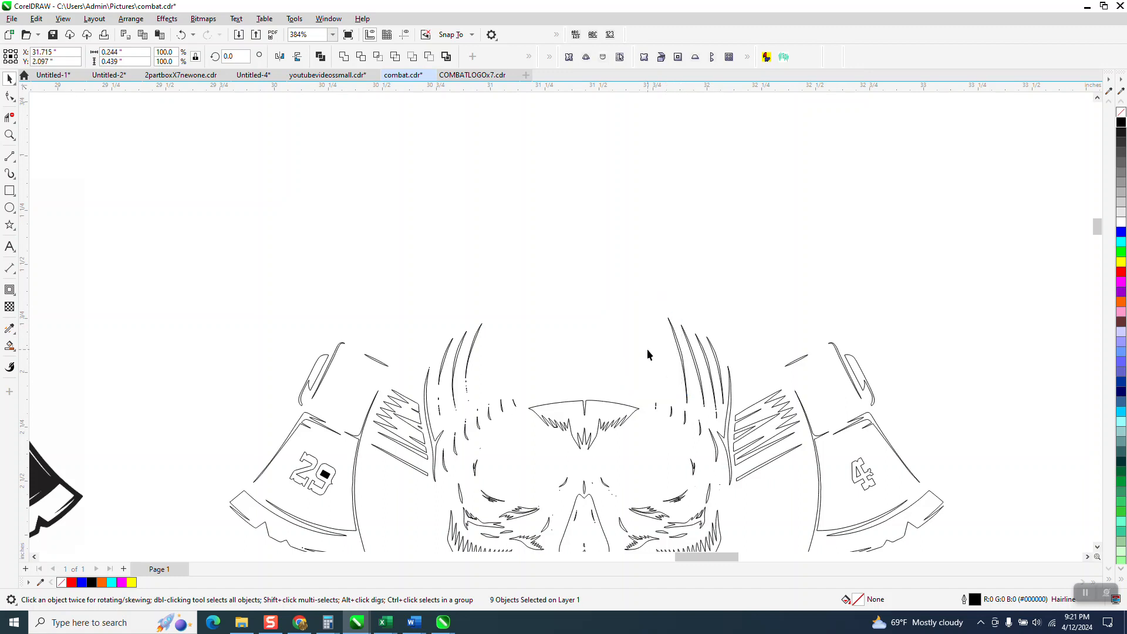
{"action": "left_click_drag", "start_coordinate": [654, 309], "coordinate": [717, 423]}
{"action": "key", "text": "Up"}
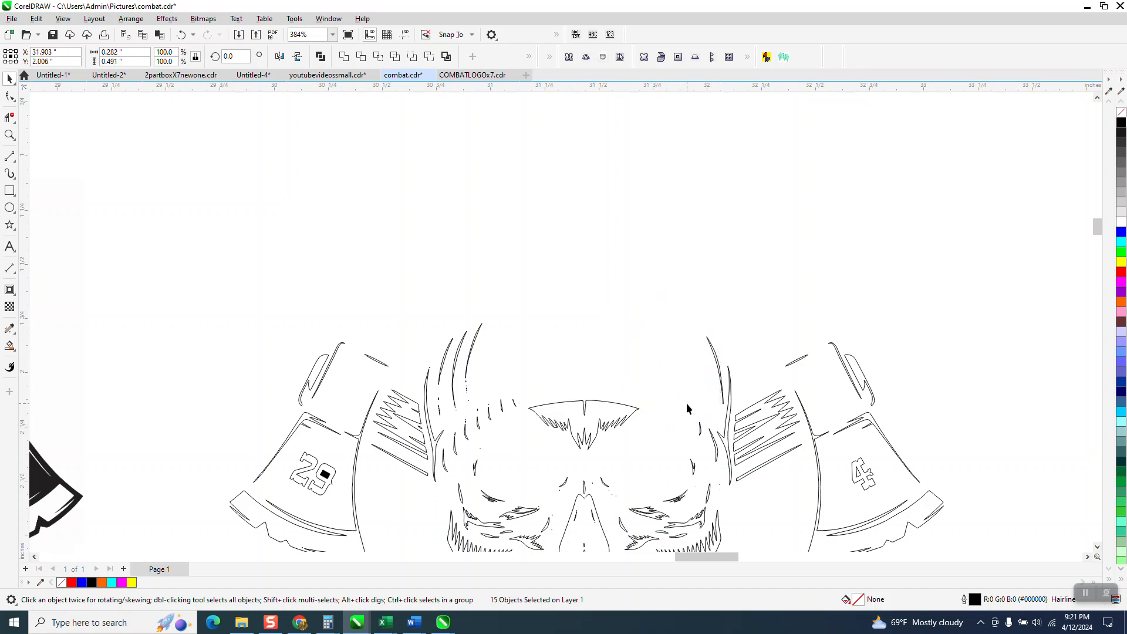
{"action": "left_click", "coordinate": [695, 349]}
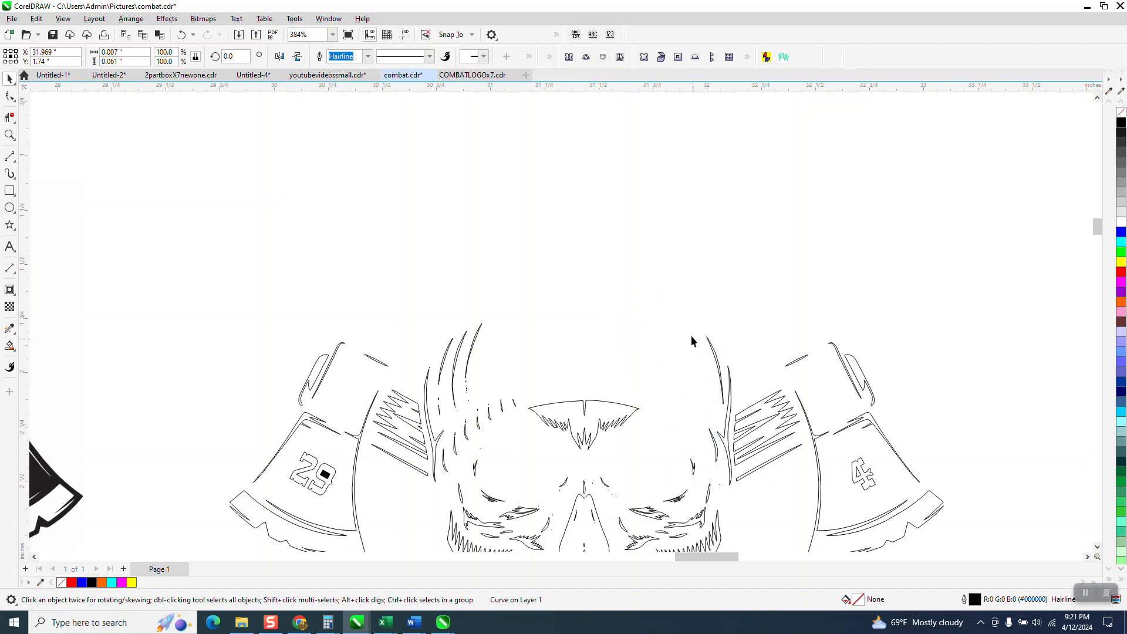
{"action": "left_click_drag", "start_coordinate": [731, 405], "coordinate": [729, 407]}
{"action": "key", "text": "Up"}
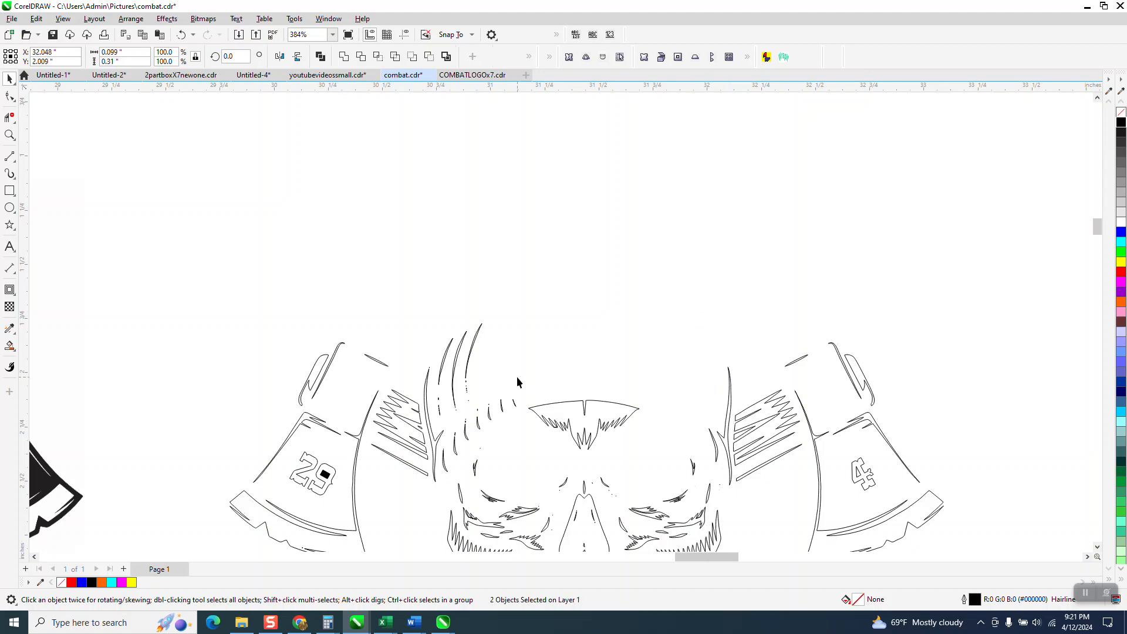
Move the cap's remaining left-hand rib lines and the short dashes below them 4 inches straight up
{"action": "left_click_drag", "start_coordinate": [523, 306], "coordinate": [435, 409]}
{"action": "key", "text": "Up"}
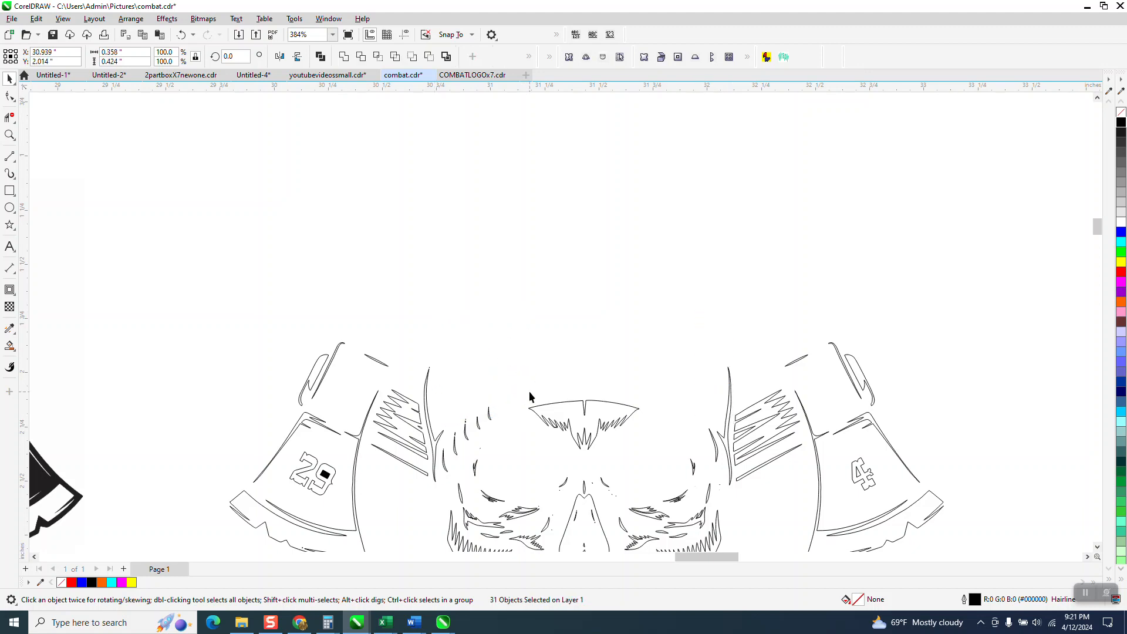
{"action": "left_click_drag", "start_coordinate": [516, 390], "coordinate": [448, 469]}
{"action": "key", "text": "Up"}
{"action": "left_click", "coordinate": [468, 466]}
{"action": "scroll", "coordinate": [495, 460], "scroll_direction": "down", "scroll_amount": 5}
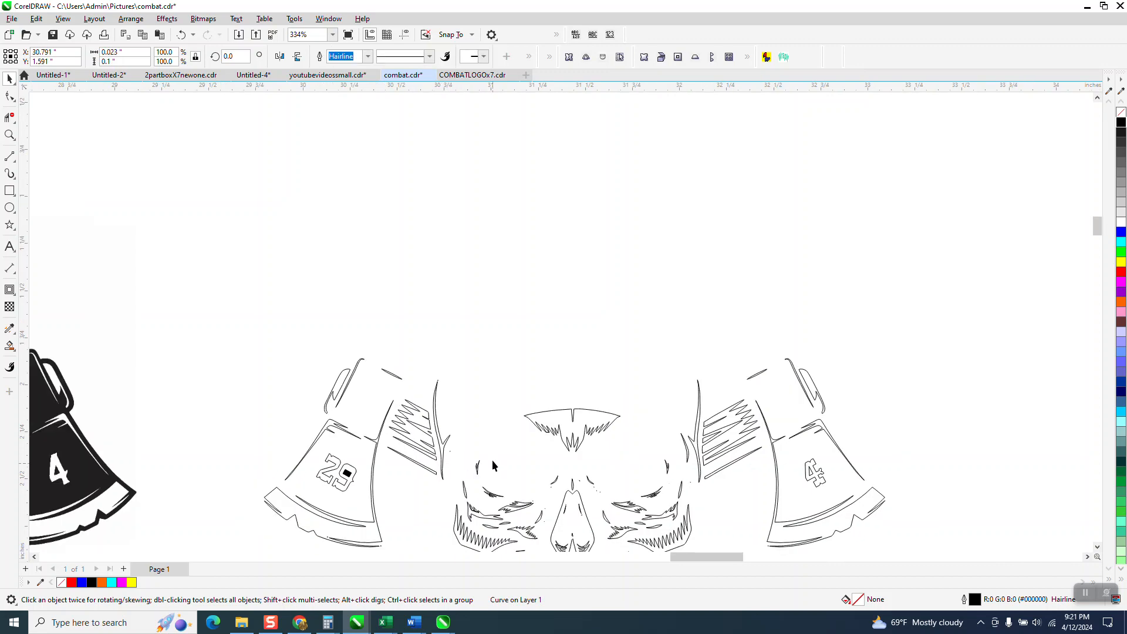
{"action": "scroll", "coordinate": [514, 443], "scroll_direction": "down", "scroll_amount": 2}
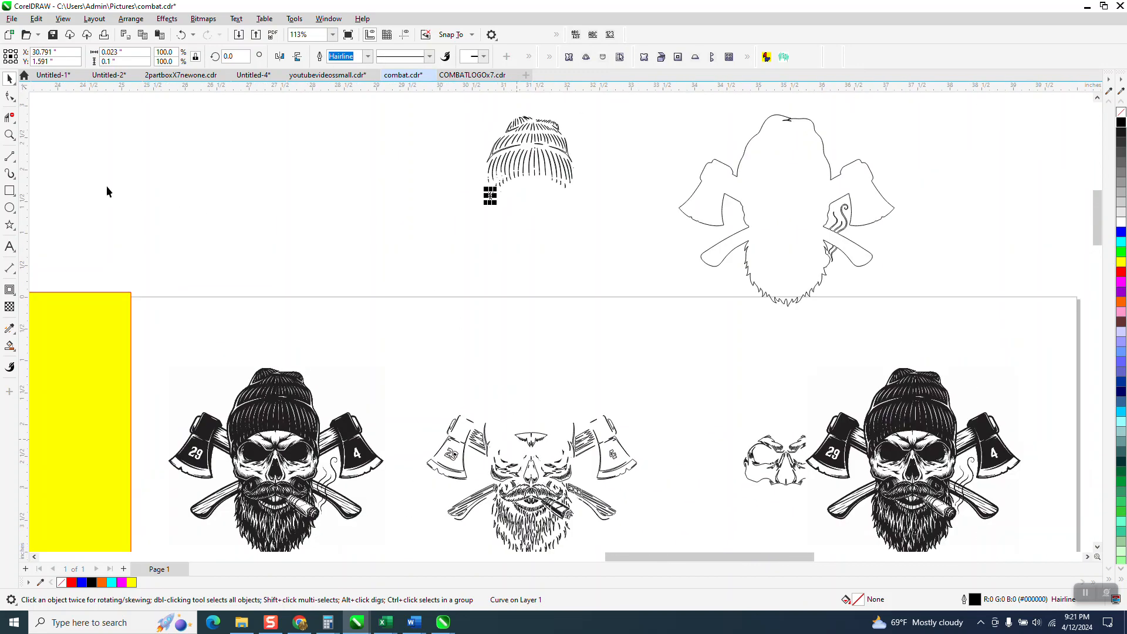
Delete the long thin sliver that crosses between the strokes at the top of the separated cap
{"action": "left_click", "coordinate": [10, 136]}
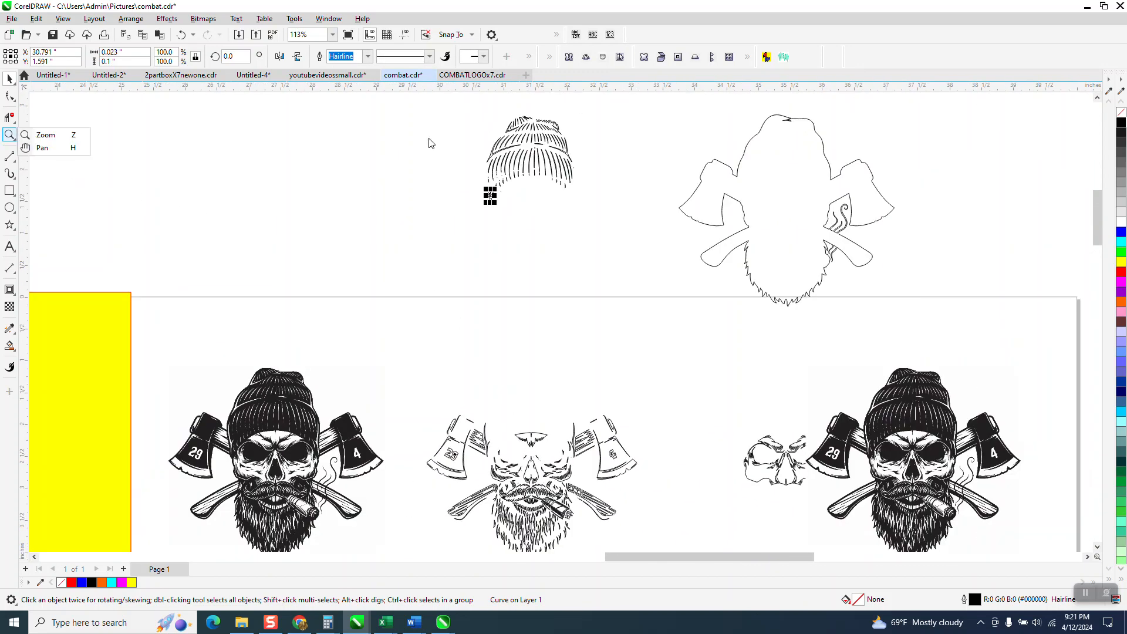
{"action": "left_click", "coordinate": [46, 135]}
{"action": "left_click_drag", "start_coordinate": [477, 112], "coordinate": [603, 211]}
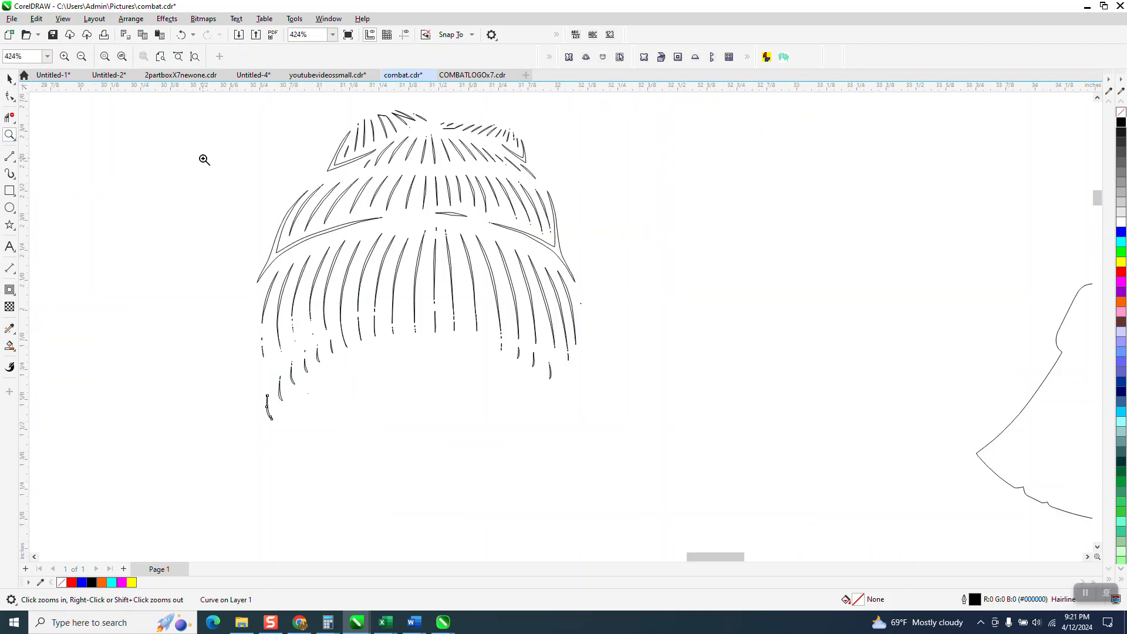
{"action": "left_click", "coordinate": [10, 78]}
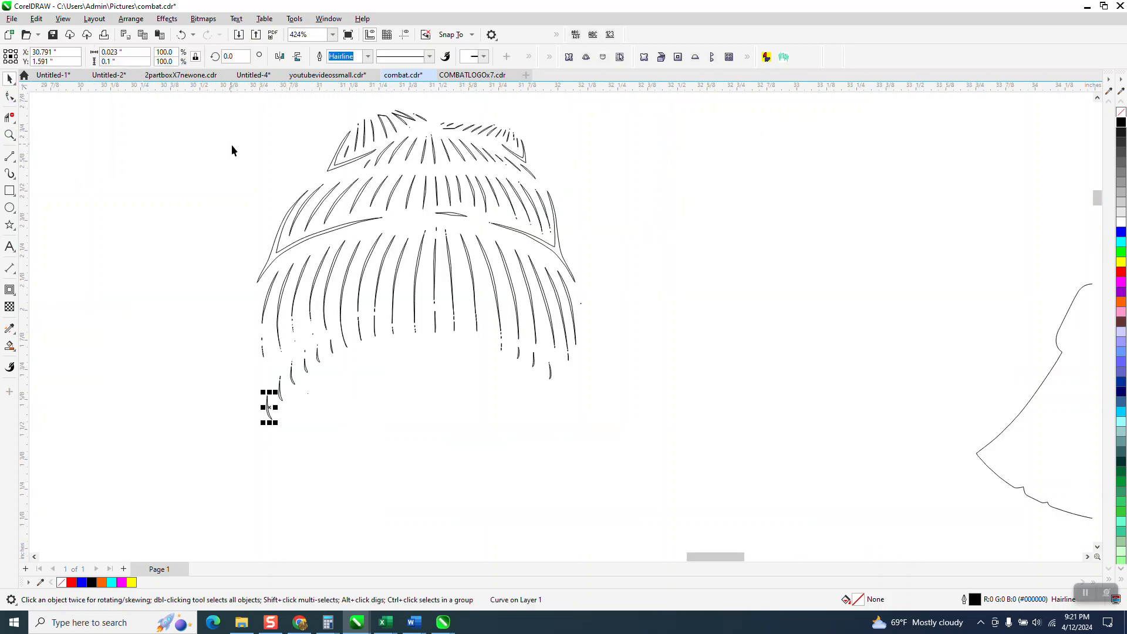
{"action": "scroll", "coordinate": [388, 226], "scroll_direction": "down", "scroll_amount": 1}
{"action": "left_click", "coordinate": [10, 135]}
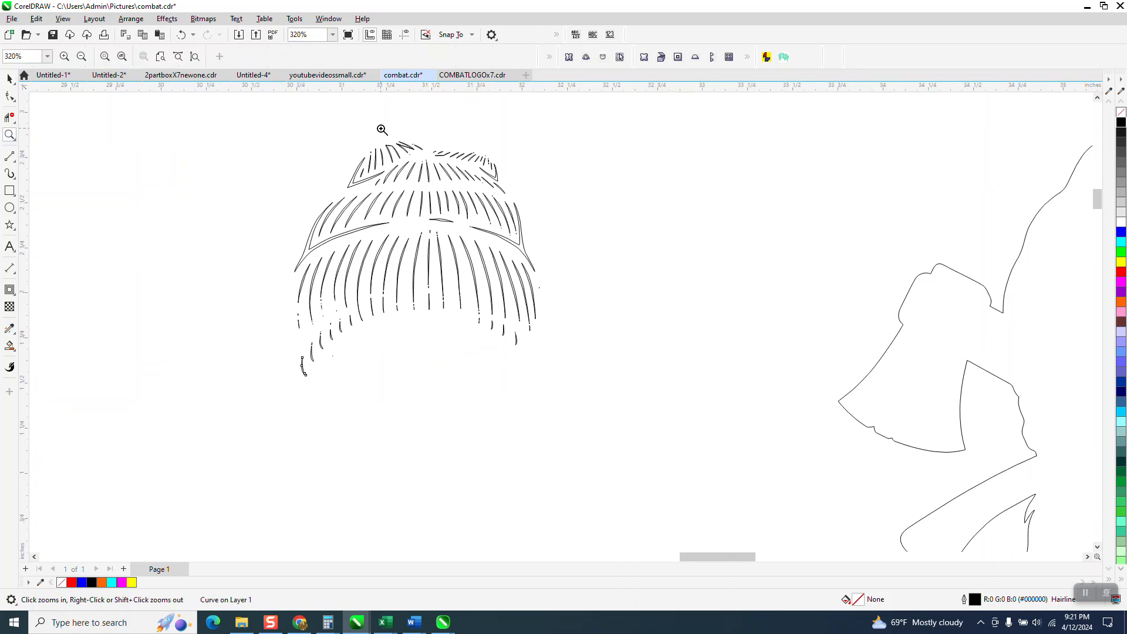
{"action": "left_click_drag", "start_coordinate": [382, 125], "coordinate": [438, 171]}
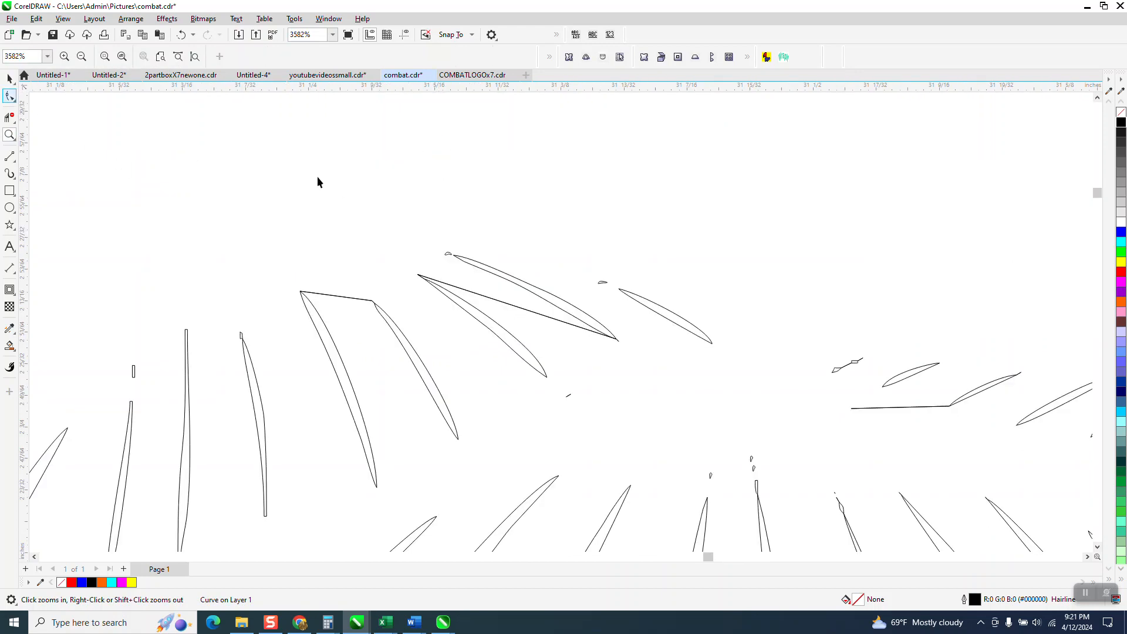
{"action": "key", "text": "space"}
{"action": "left_click", "coordinate": [512, 310]}
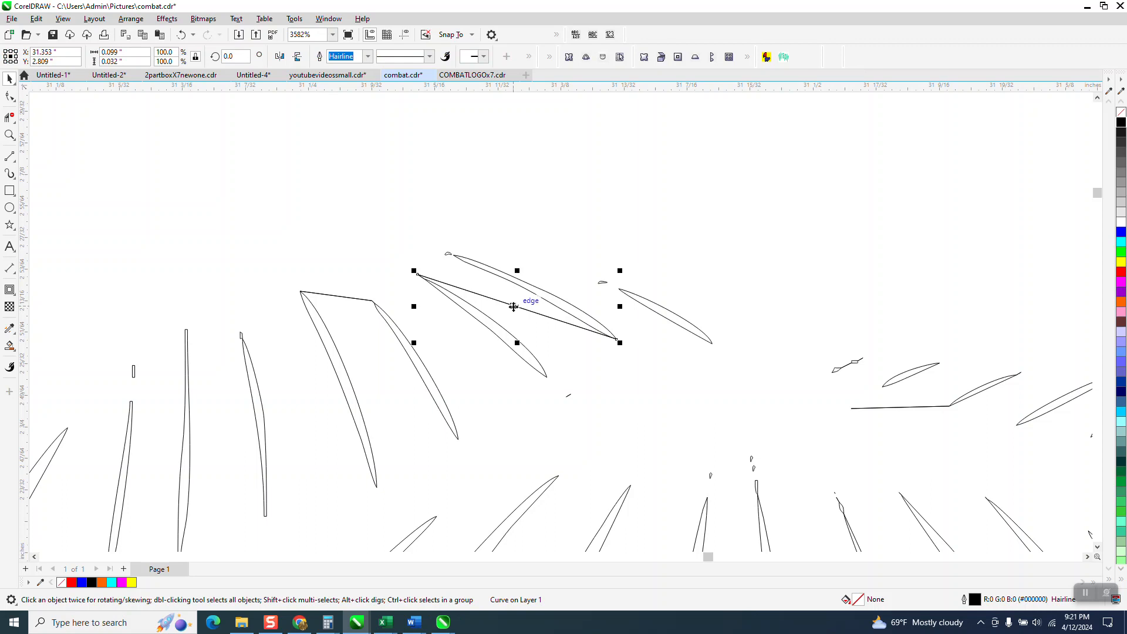
{"action": "key", "text": "Delete"}
Delete the small stray specks beside the crown strokes and above the middle strokes of the row below
{"action": "left_click", "coordinate": [446, 254]}
{"action": "key", "text": "Delete"}
{"action": "left_click", "coordinate": [605, 283]}
{"action": "key", "text": "Delete"}
{"action": "left_click_drag", "start_coordinate": [703, 434], "coordinate": [785, 489]}
{"action": "key", "text": "Delete"}
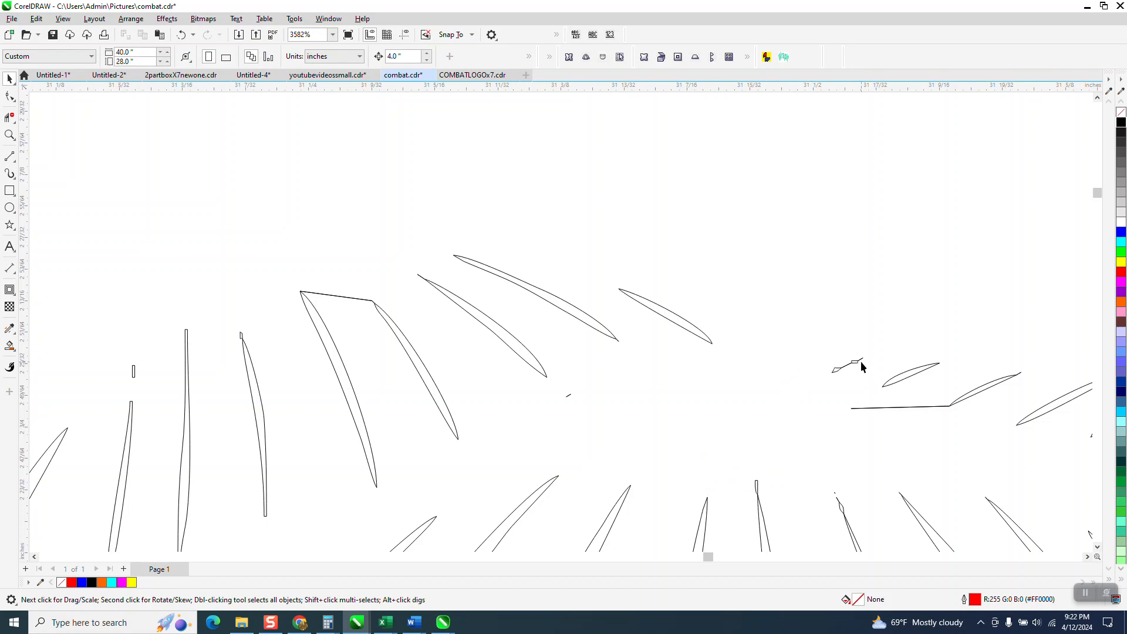
Delete the broken zigzag fragments and the flat thin line near the start of the crown's right-hand strokes
{"action": "left_click", "coordinate": [838, 372]}
{"action": "key", "text": "Delete"}
{"action": "left_click", "coordinate": [838, 370]}
{"action": "key", "text": "Delete"}
{"action": "scroll", "coordinate": [649, 327], "scroll_direction": "down", "scroll_amount": 3}
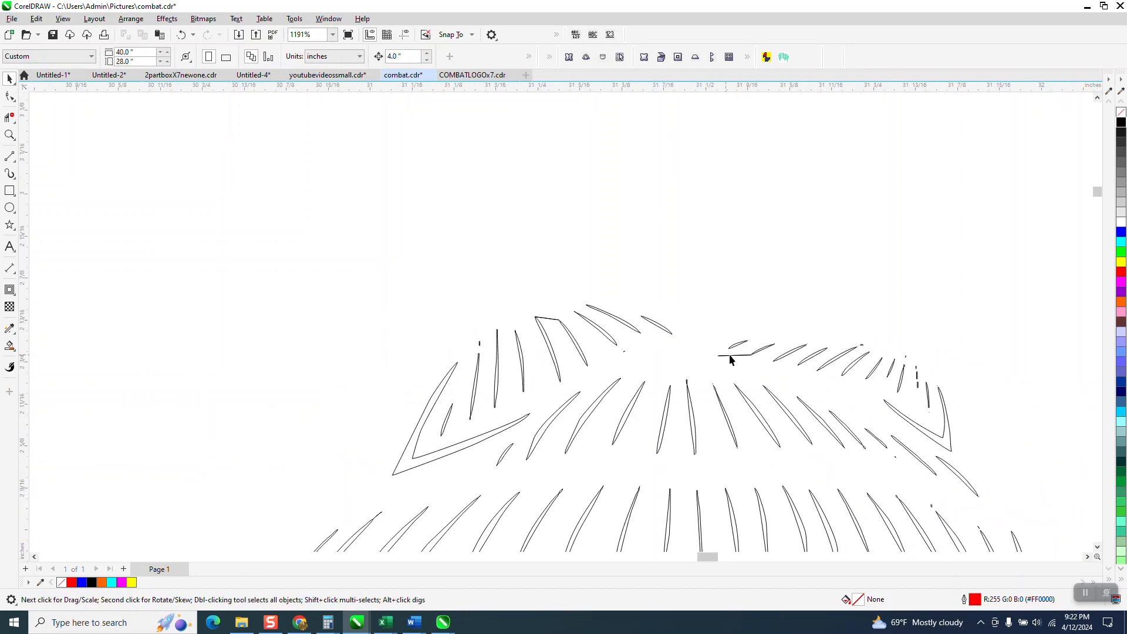
{"action": "left_click", "coordinate": [730, 356]}
{"action": "key", "text": "Delete"}
{"action": "scroll", "coordinate": [734, 359], "scroll_direction": "down", "scroll_amount": 1}
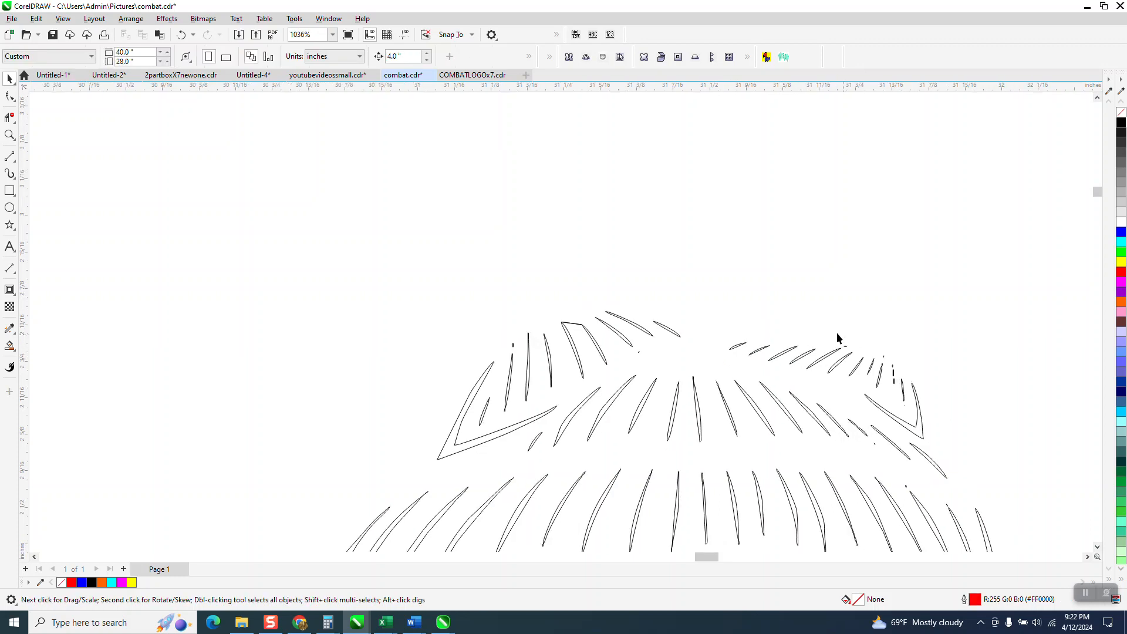
Delete the small stray fragments around the stroke tips on the crown's right side
{"action": "left_click", "coordinate": [9, 135]}
{"action": "left_click", "coordinate": [763, 370]}
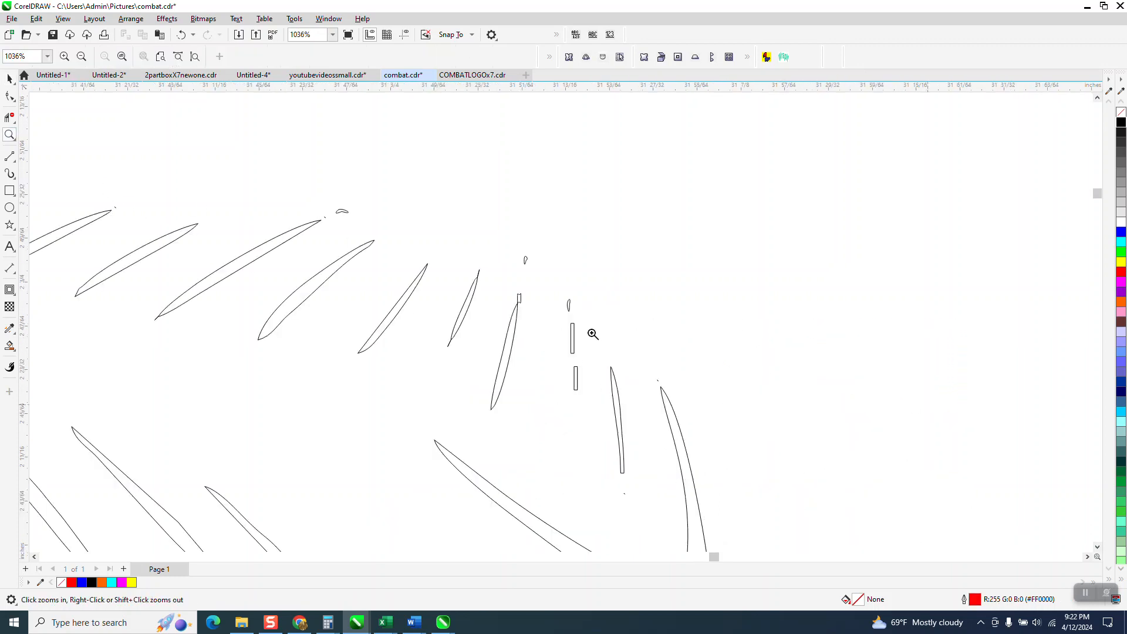
{"action": "left_click", "coordinate": [10, 79]}
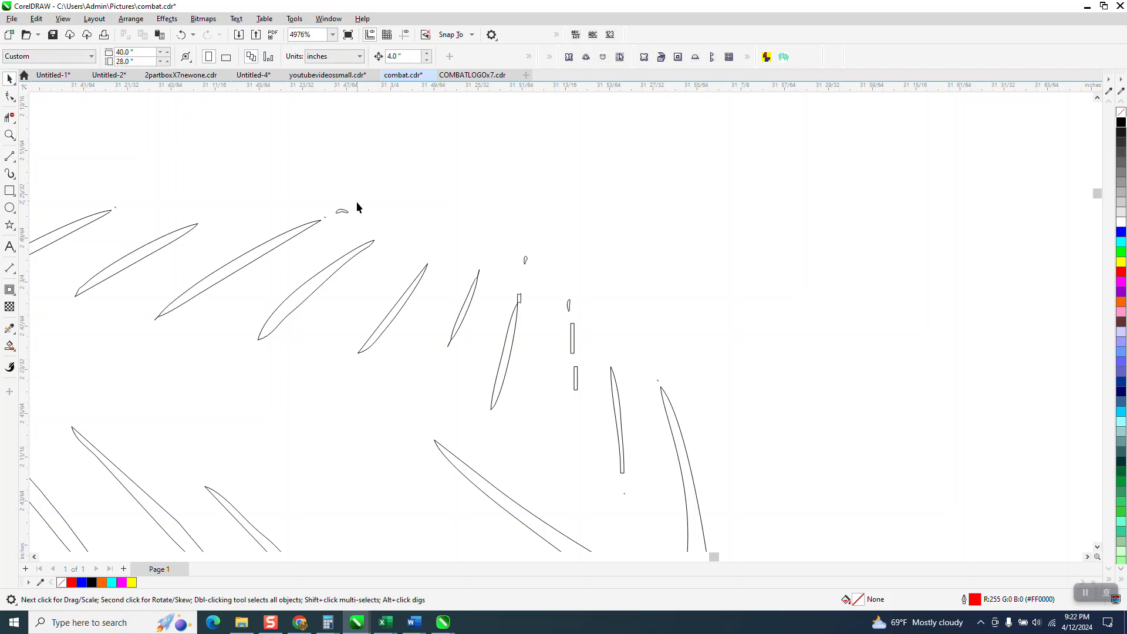
{"action": "left_click_drag", "start_coordinate": [554, 273], "coordinate": [554, 273]}
{"action": "key", "text": "Delete"}
{"action": "left_click", "coordinate": [519, 299]}
{"action": "key", "text": "Delete"}
{"action": "left_click_drag", "start_coordinate": [559, 277], "coordinate": [586, 311]}
{"action": "key", "text": "Delete"}
Group all the separated cap lines into a single object
{"action": "scroll", "coordinate": [588, 288], "scroll_direction": "down", "scroll_amount": 1}
{"action": "scroll", "coordinate": [588, 287], "scroll_direction": "down", "scroll_amount": 6}
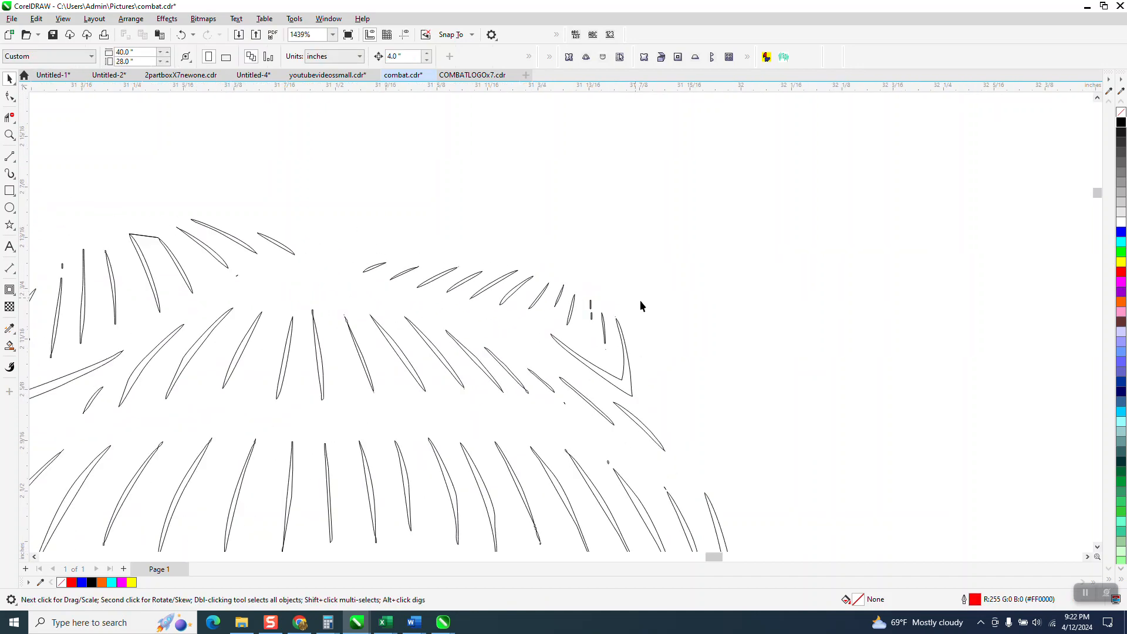
{"action": "scroll", "coordinate": [411, 264], "scroll_direction": "down", "scroll_amount": 2}
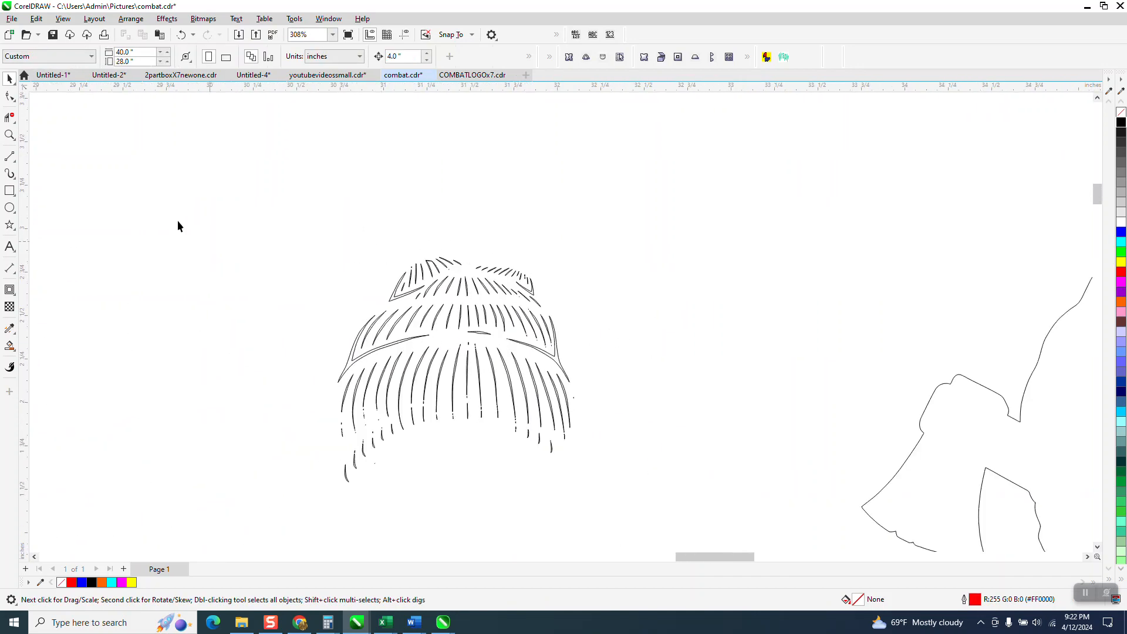
{"action": "left_click_drag", "start_coordinate": [270, 225], "coordinate": [622, 477]}
{"action": "left_click_drag", "start_coordinate": [650, 523], "coordinate": [651, 522]}
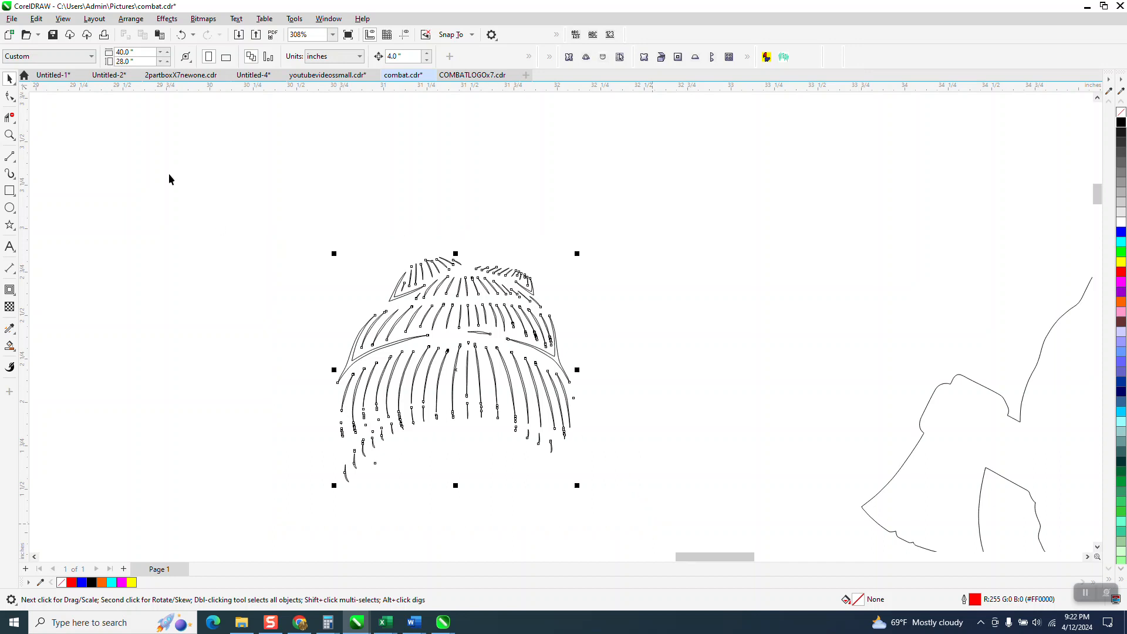
{"action": "left_click", "coordinate": [130, 20]}
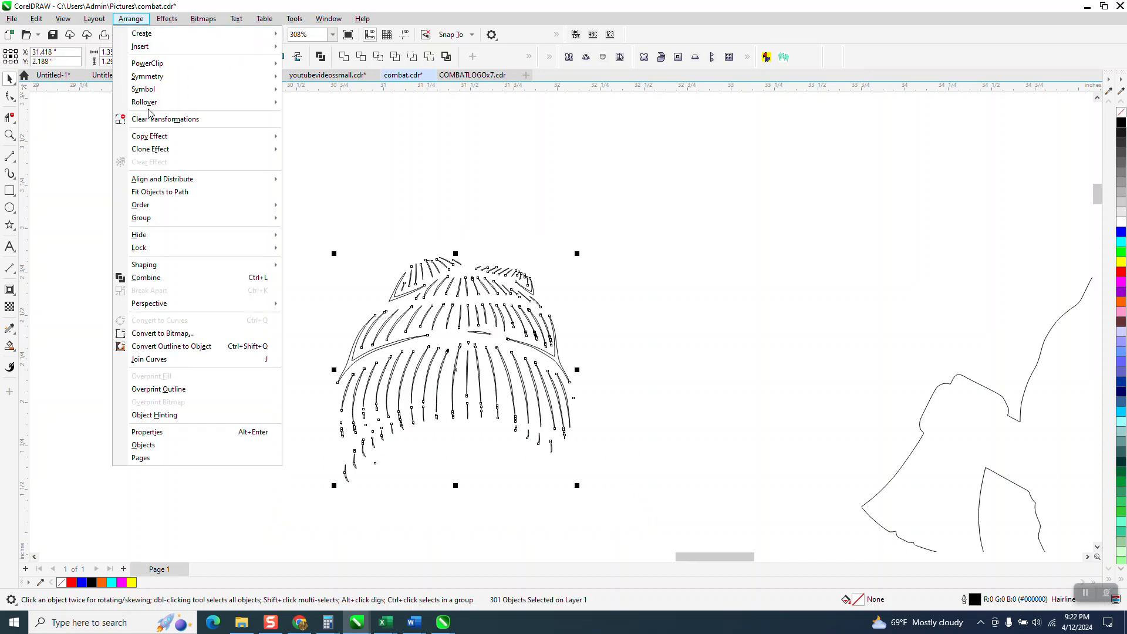
{"action": "mouse_move", "coordinate": [168, 219]}
{"action": "left_click", "coordinate": [299, 221]}
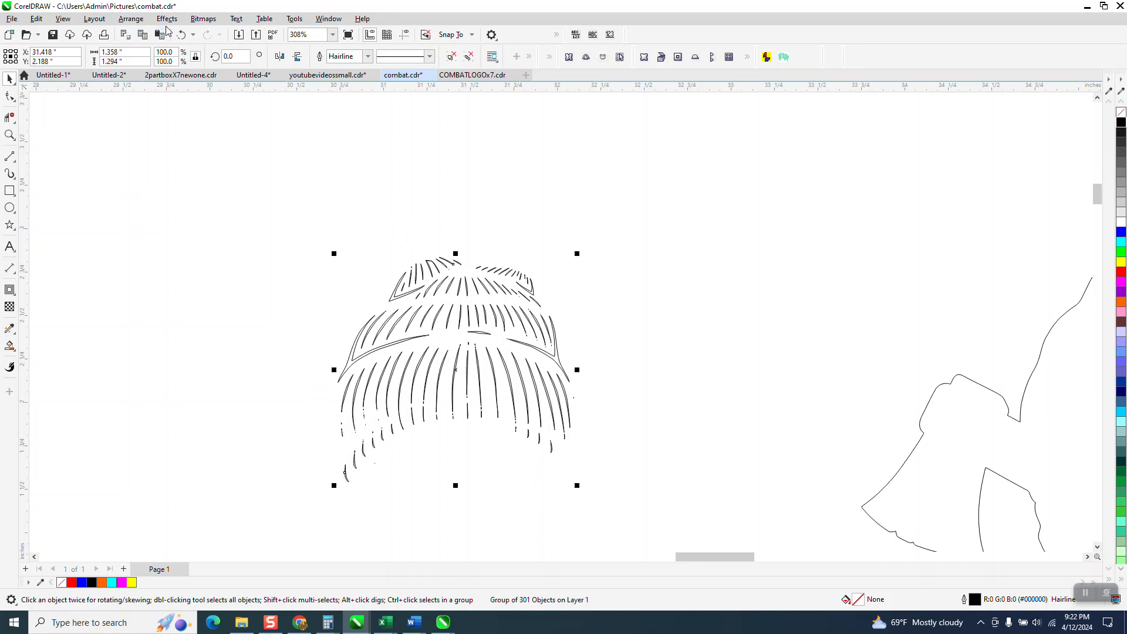
Apply a one-step outside contour to the cap group with a 0.006 inch offset and red outline
{"action": "left_click", "coordinate": [166, 18]}
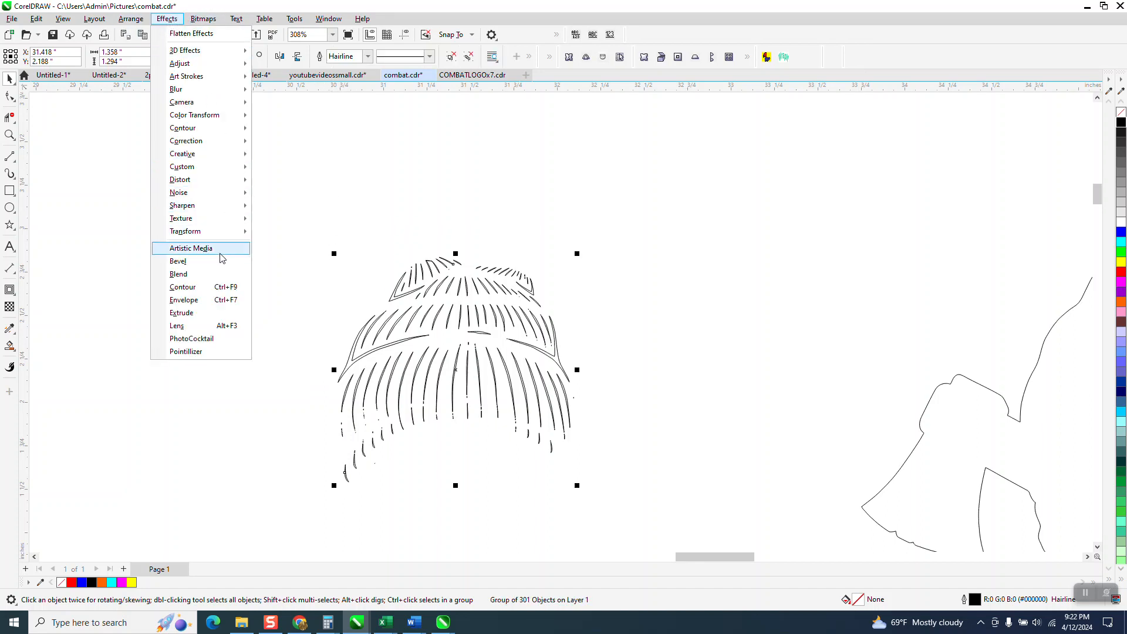
{"action": "left_click", "coordinate": [195, 287]}
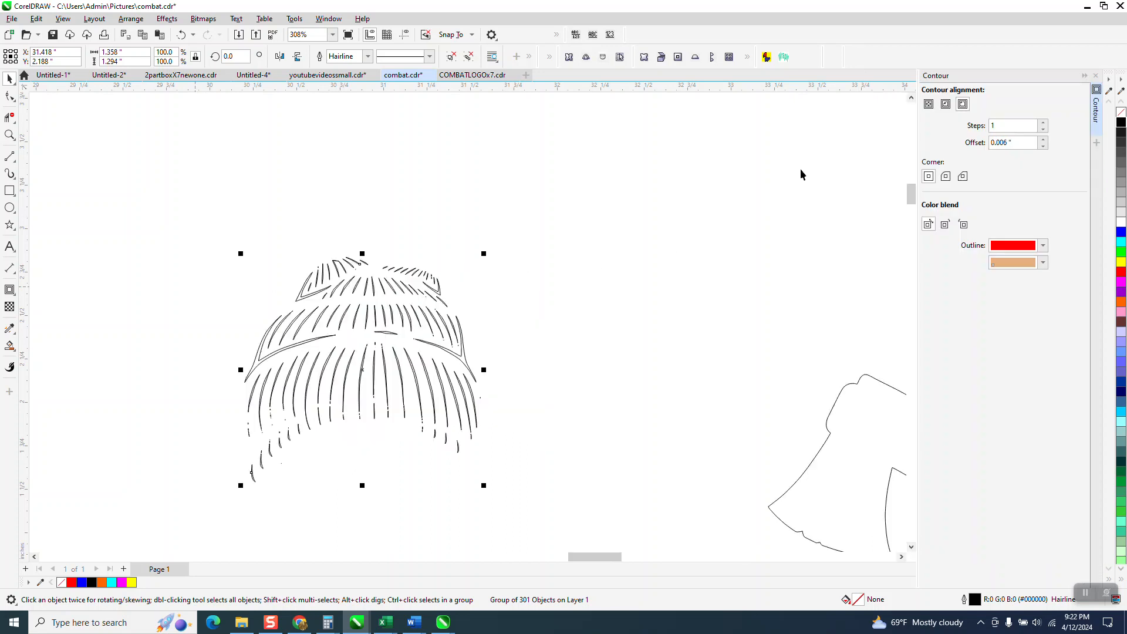
{"action": "left_click", "coordinate": [1019, 399]}
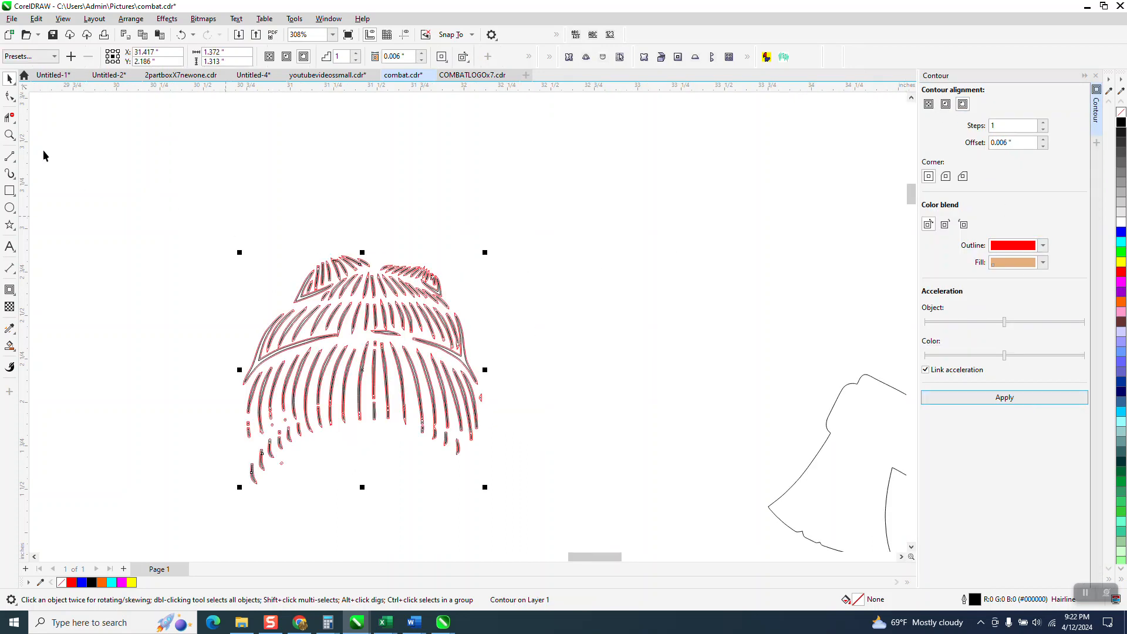
{"action": "left_click", "coordinate": [9, 135]}
{"action": "left_click_drag", "start_coordinate": [299, 251], "coordinate": [553, 393]}
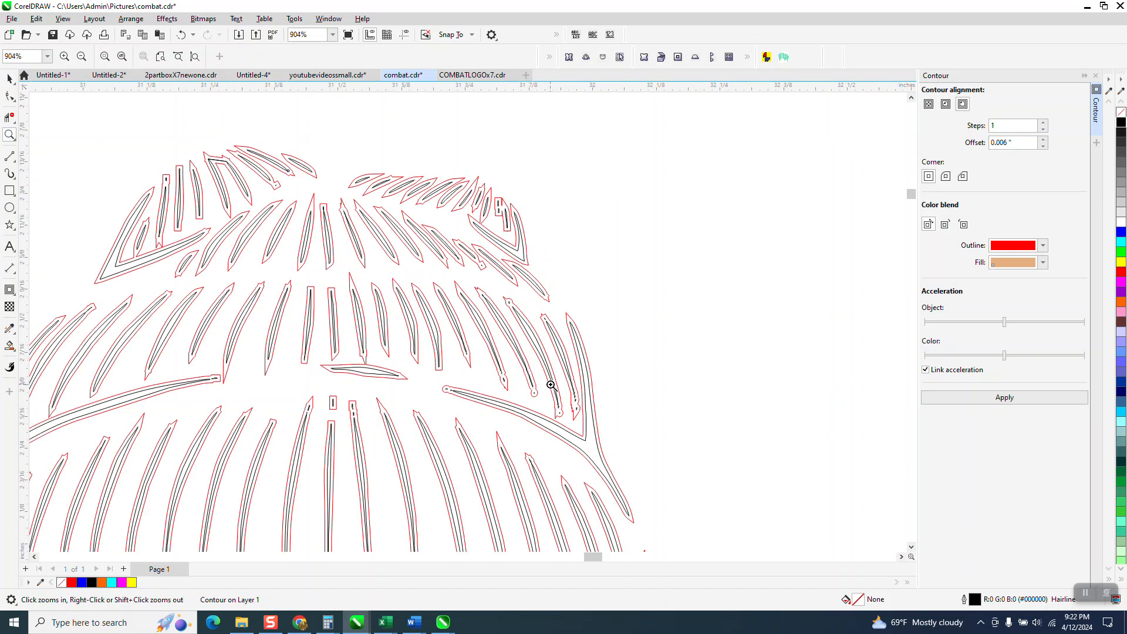
{"action": "scroll", "coordinate": [545, 383], "scroll_direction": "down", "scroll_amount": 3}
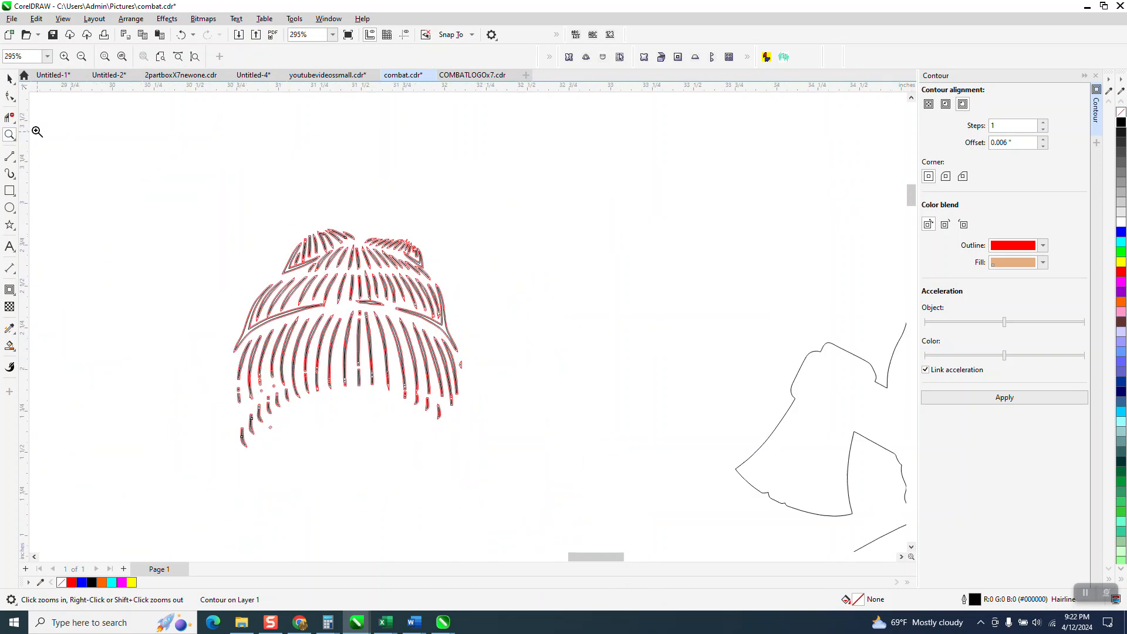
Break the cap's contour apart and move the original black line group 4 inches straight down
{"action": "key", "text": "space"}
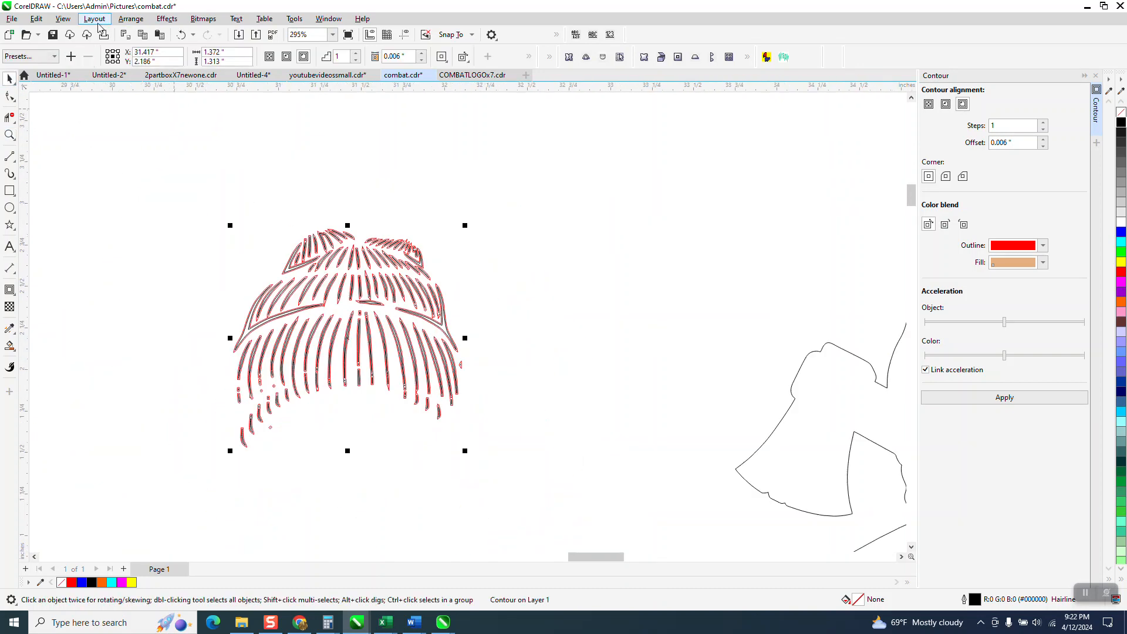
{"action": "left_click", "coordinate": [131, 18]}
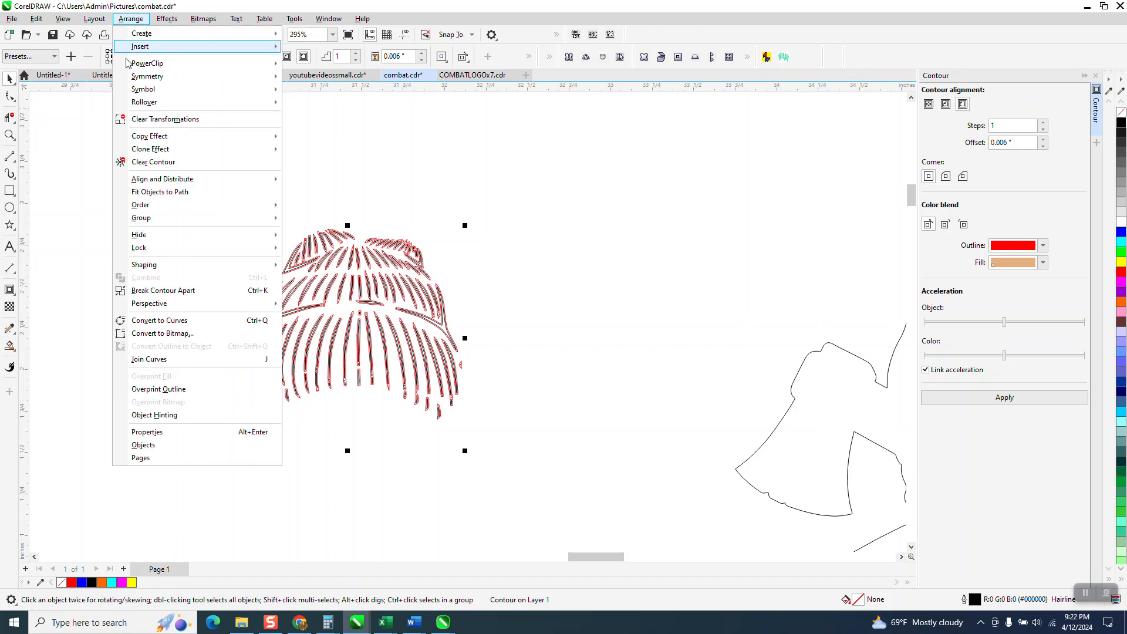
{"action": "left_click", "coordinate": [174, 291]}
{"action": "left_click", "coordinate": [189, 194]}
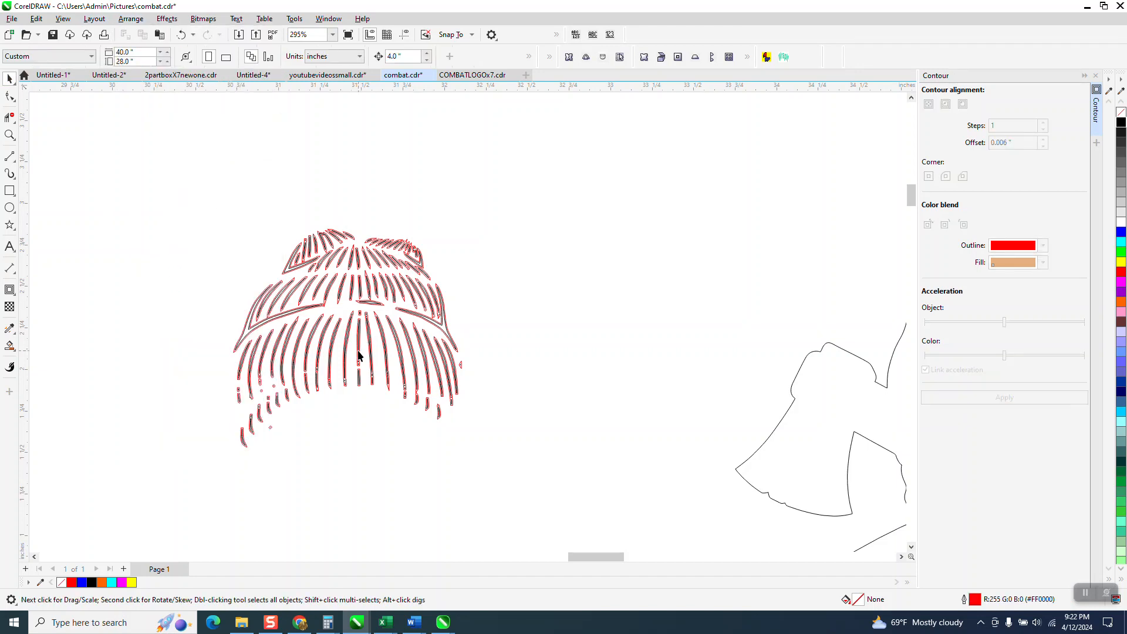
{"action": "left_click", "coordinate": [380, 342]}
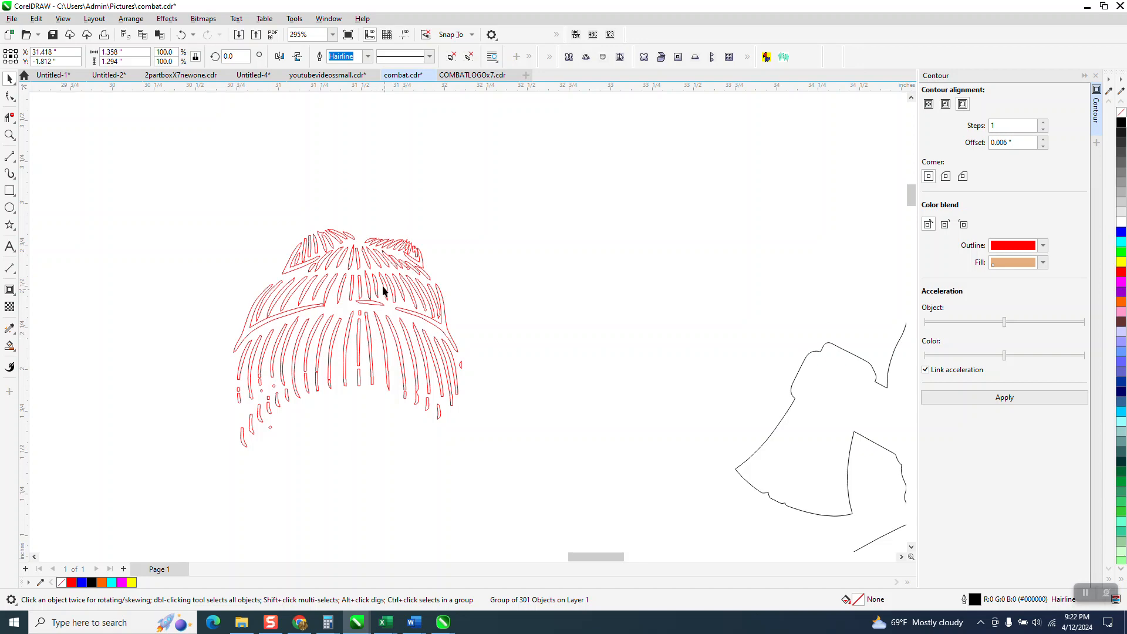
Undo the black line group's move and the break-apart of the cap's contour
{"action": "scroll", "coordinate": [387, 305], "scroll_direction": "down", "scroll_amount": 4}
{"action": "scroll", "coordinate": [354, 256], "scroll_direction": "down", "scroll_amount": 1}
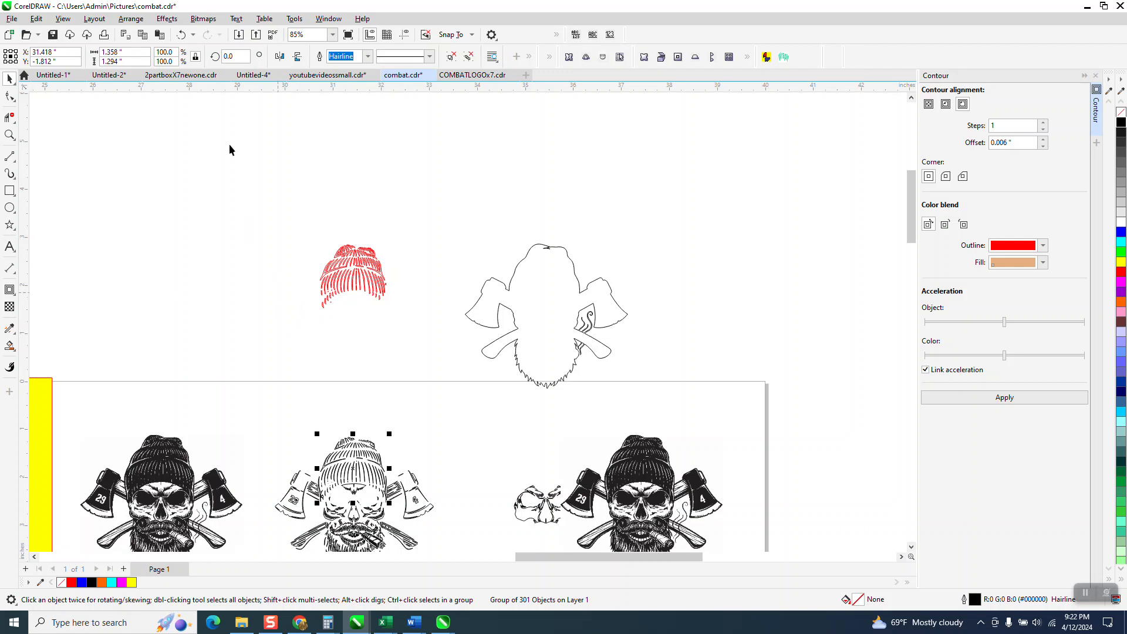
{"action": "left_click", "coordinate": [182, 35]}
{"action": "left_click", "coordinate": [181, 35]}
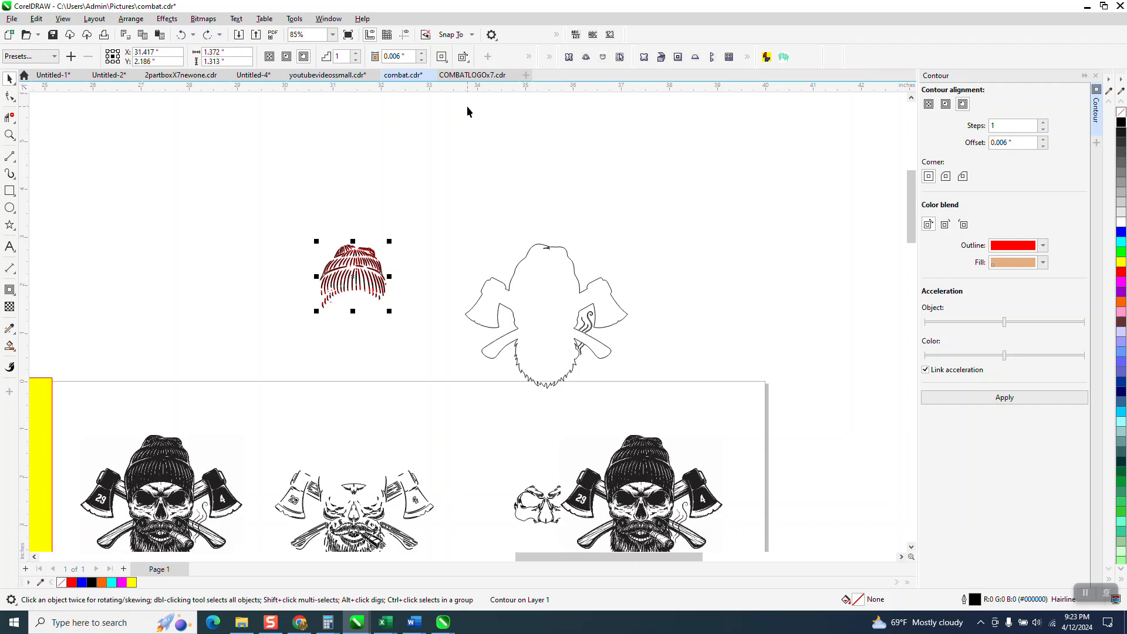
{"action": "key", "text": "Up"}
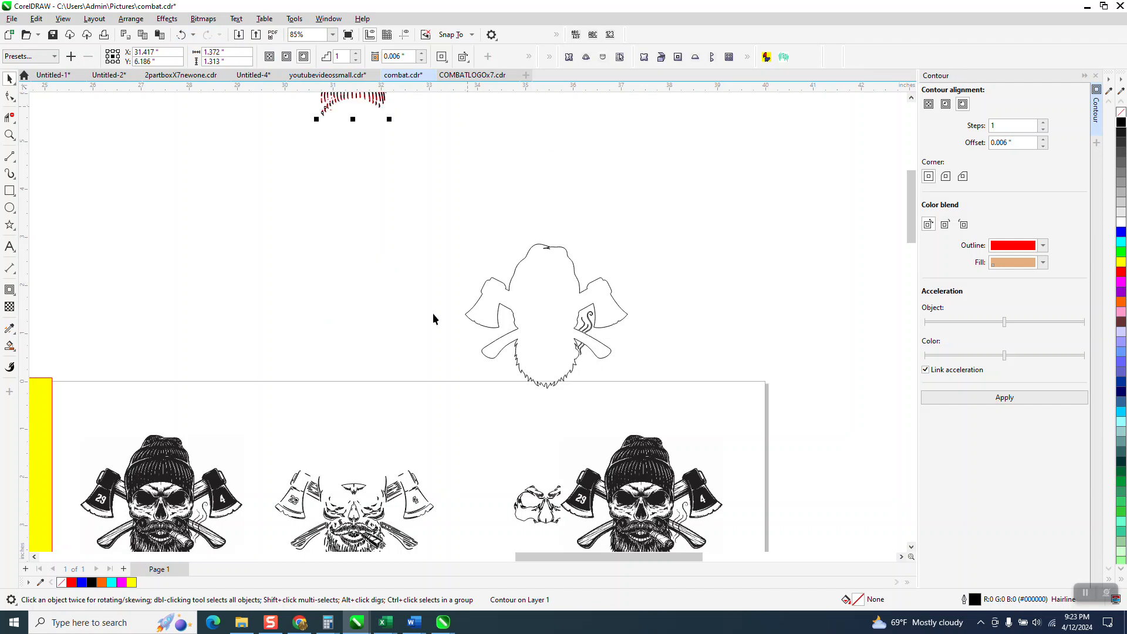
{"action": "left_click", "coordinate": [379, 108]}
{"action": "key", "text": "Down"}
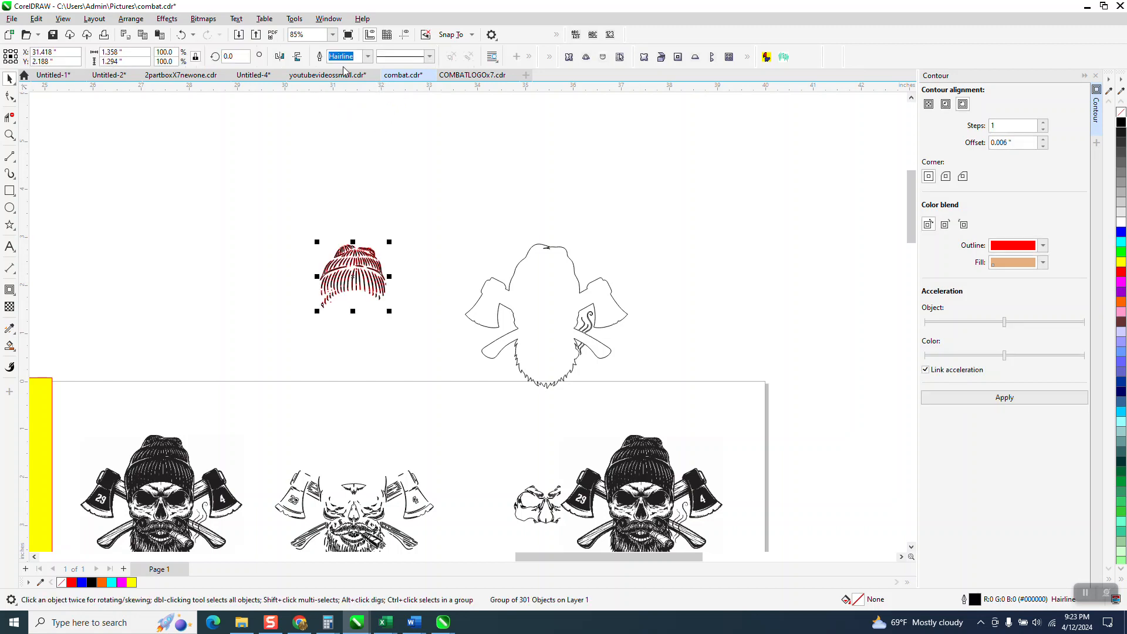
{"action": "left_click", "coordinate": [130, 19]}
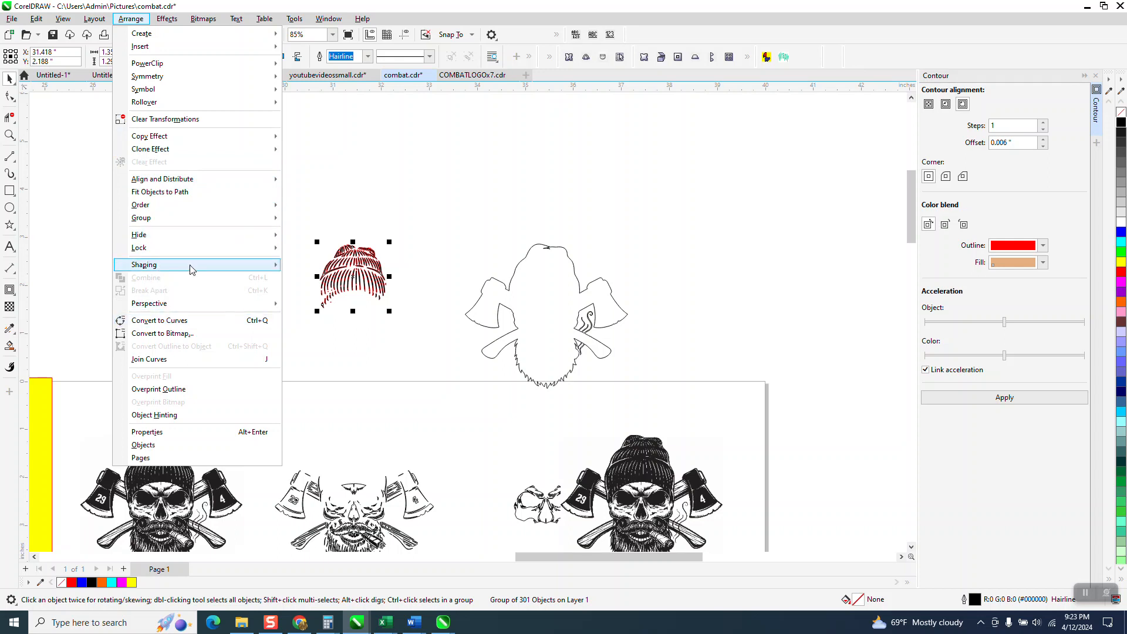
{"action": "left_click_drag", "start_coordinate": [298, 201], "coordinate": [440, 366]}
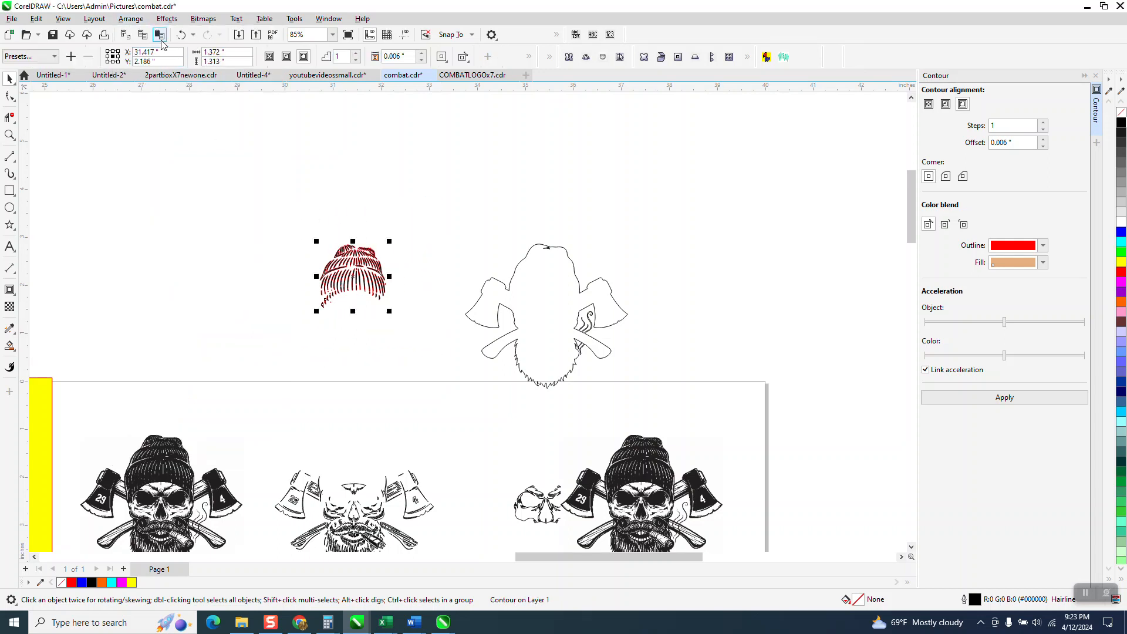
Break the cap's contour apart and place the original black line group 4 inches above the red contour
{"action": "left_click", "coordinate": [139, 20]}
{"action": "left_click", "coordinate": [187, 290]}
{"action": "key", "text": "Down"}
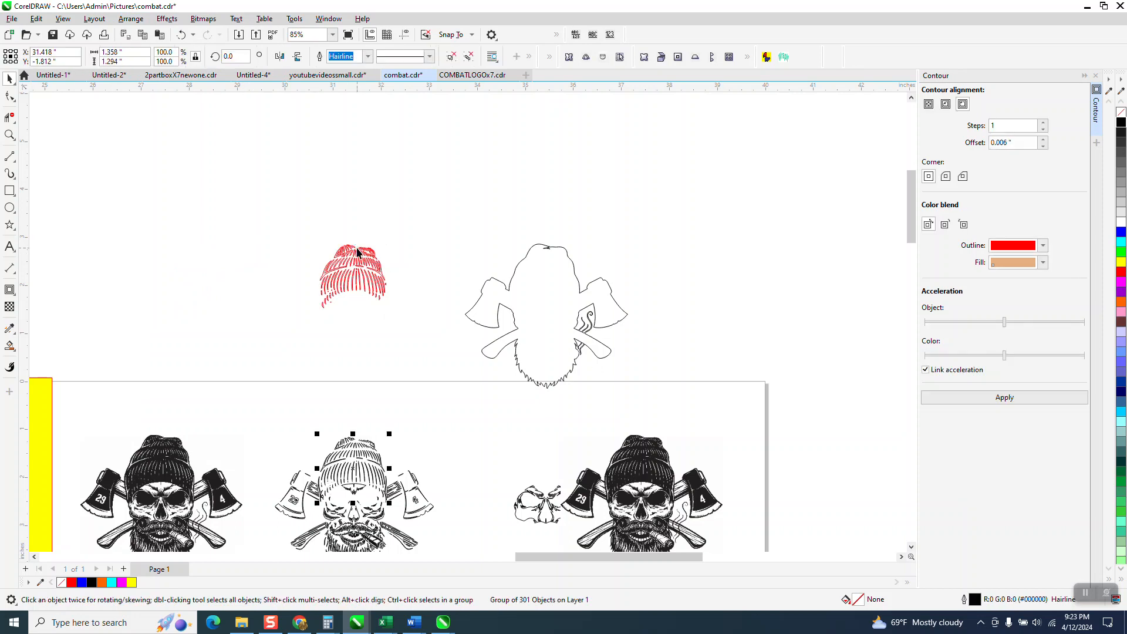
{"action": "key", "text": "Up"}
{"action": "key", "text": "Up"}
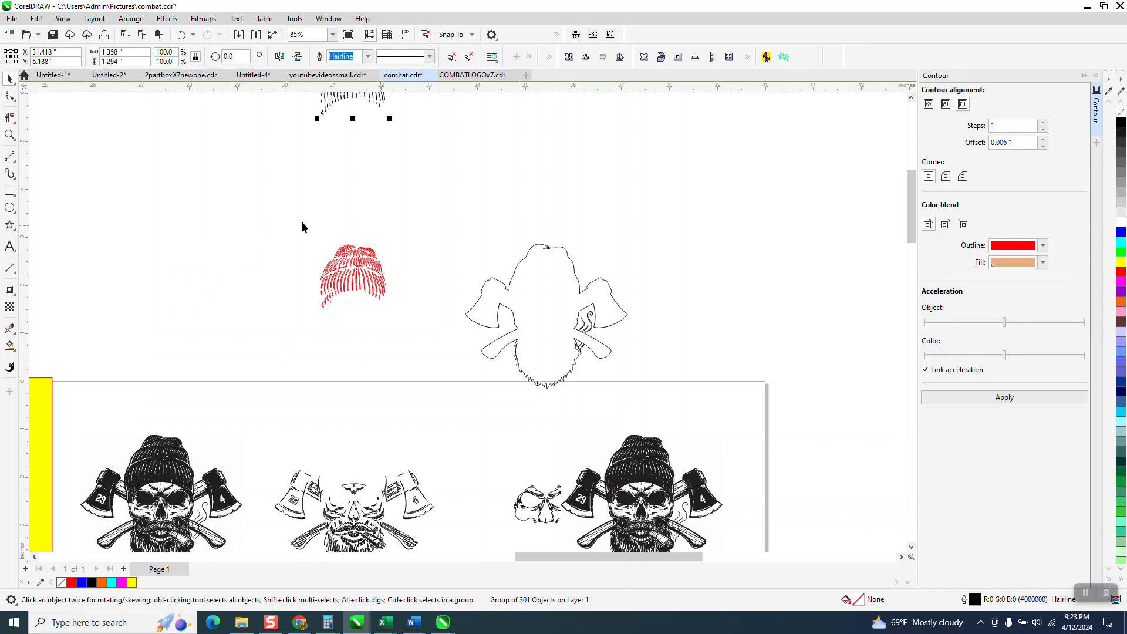
Move the red cap contour 4 inches down and the black silhouette outline 4 inches left and down, onto the line-art skull
{"action": "left_click_drag", "start_coordinate": [456, 373], "coordinate": [457, 374]}
{"action": "key", "text": "Down"}
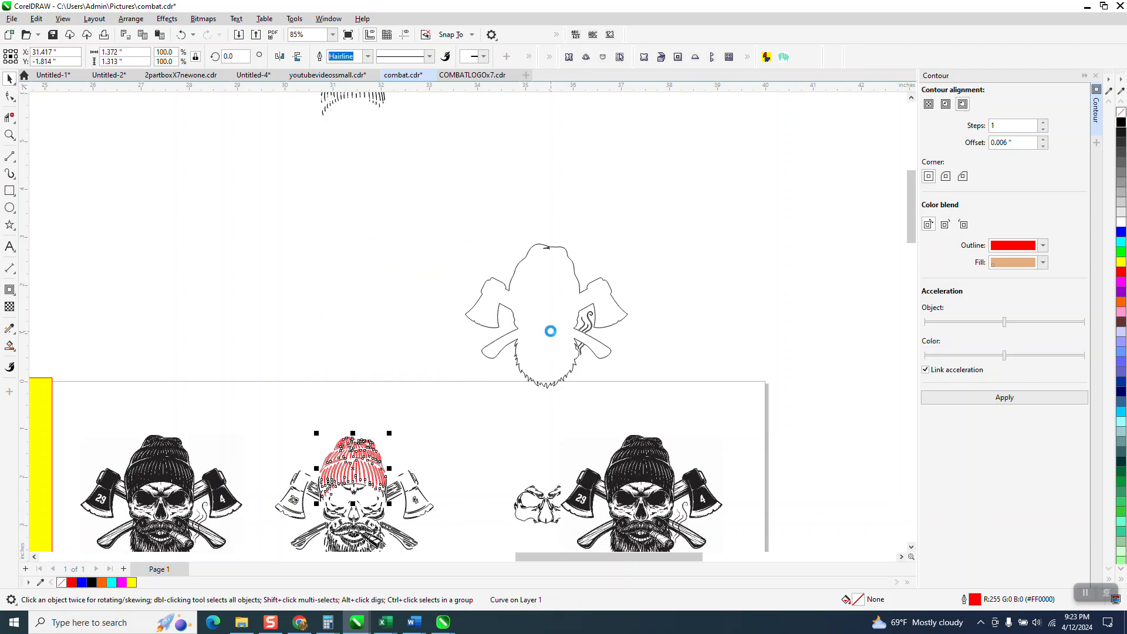
{"action": "scroll", "coordinate": [393, 151], "scroll_direction": "down", "scroll_amount": 2}
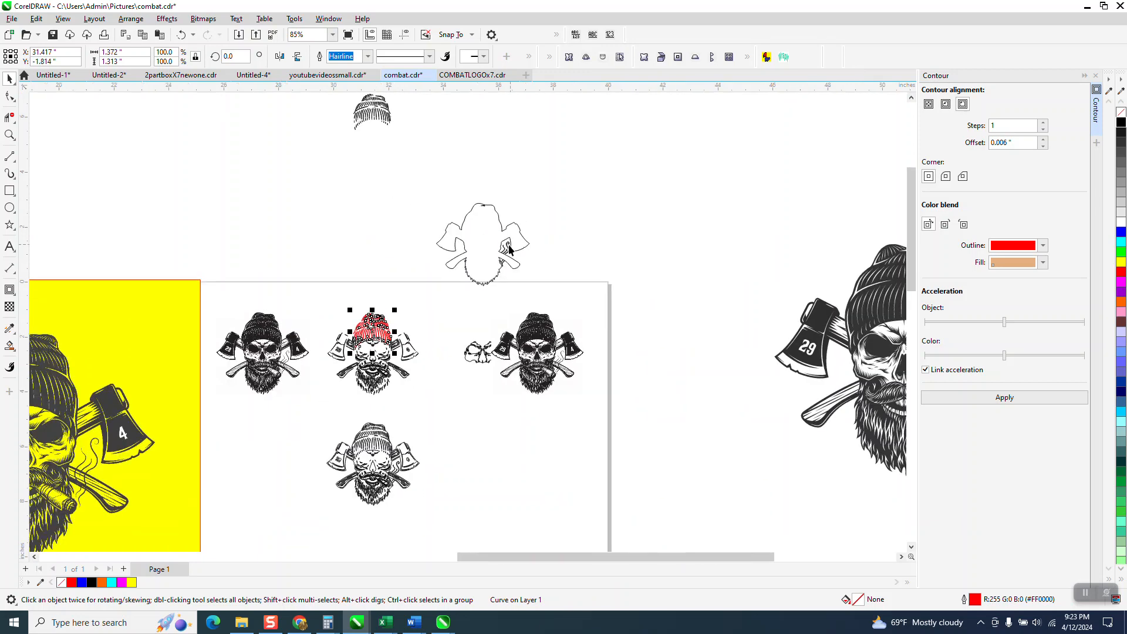
{"action": "left_click", "coordinate": [495, 280]}
{"action": "key", "text": "Left"}
{"action": "key", "text": "Down"}
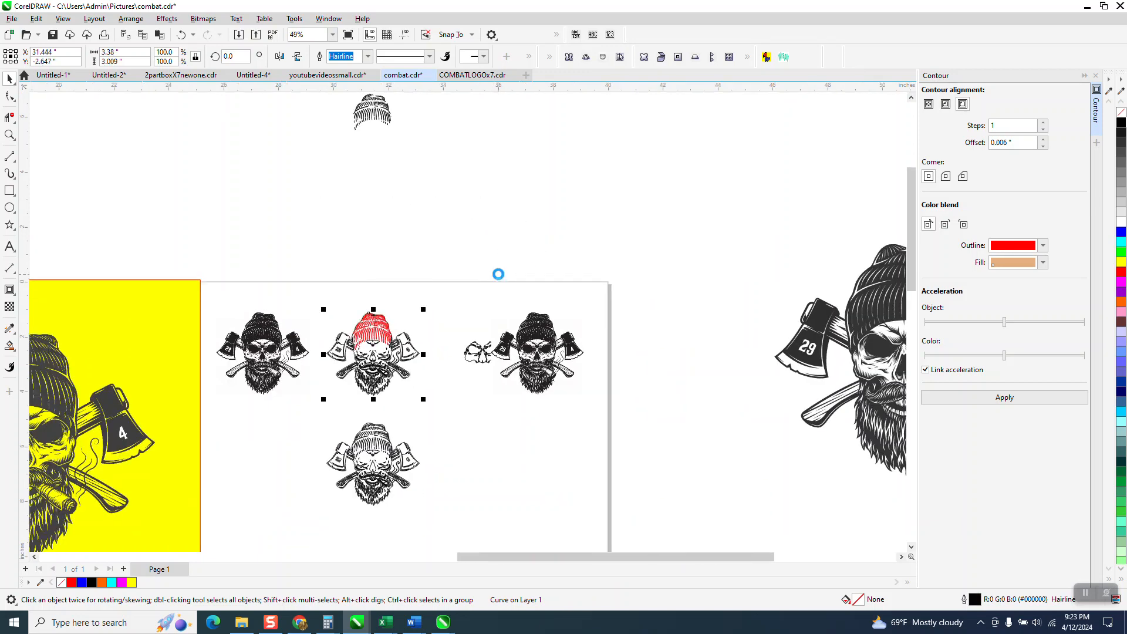
Fill the assembled skull artwork's enclosed regions with black using Smart Fill, without an outline, and select the whole result
{"action": "left_click_drag", "start_coordinate": [306, 289], "coordinate": [470, 394]}
{"action": "scroll", "coordinate": [366, 258], "scroll_direction": "down", "scroll_amount": 1}
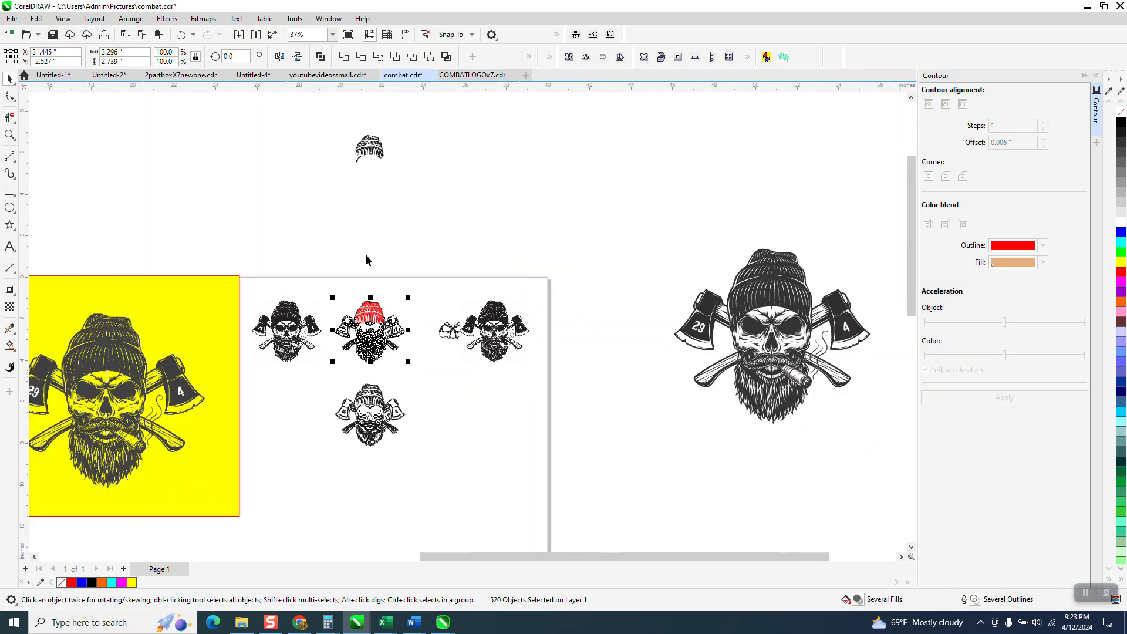
{"action": "left_click", "coordinate": [10, 135]}
{"action": "left_click_drag", "start_coordinate": [326, 292], "coordinate": [462, 382]}
{"action": "left_click", "coordinate": [9, 346]}
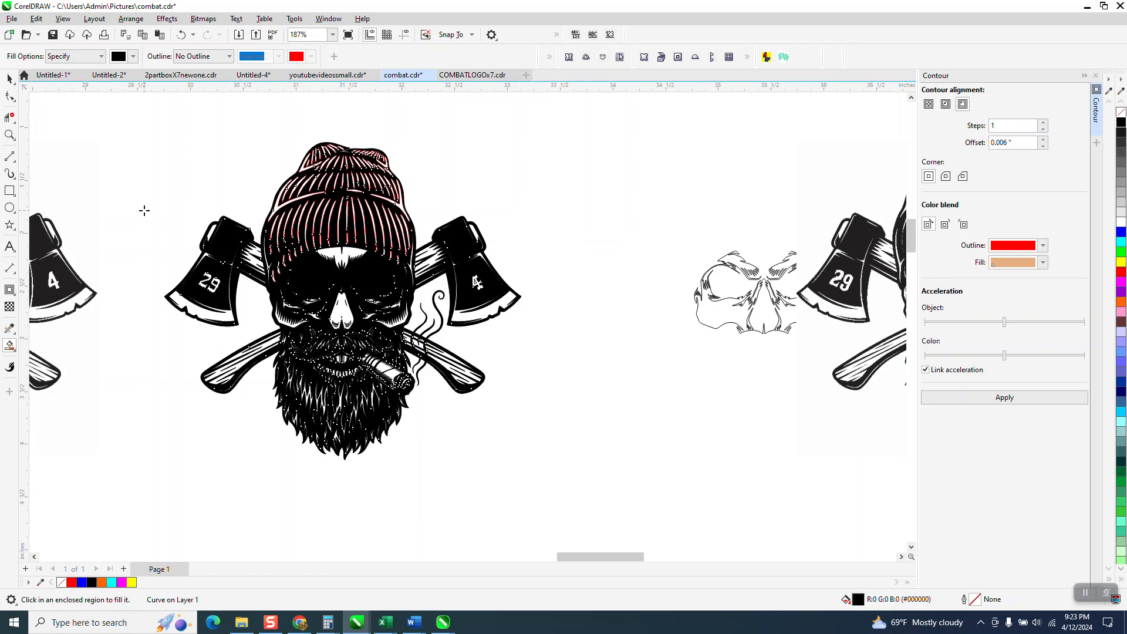
{"action": "left_click", "coordinate": [9, 78]}
{"action": "left_click_drag", "start_coordinate": [150, 125], "coordinate": [599, 515]}
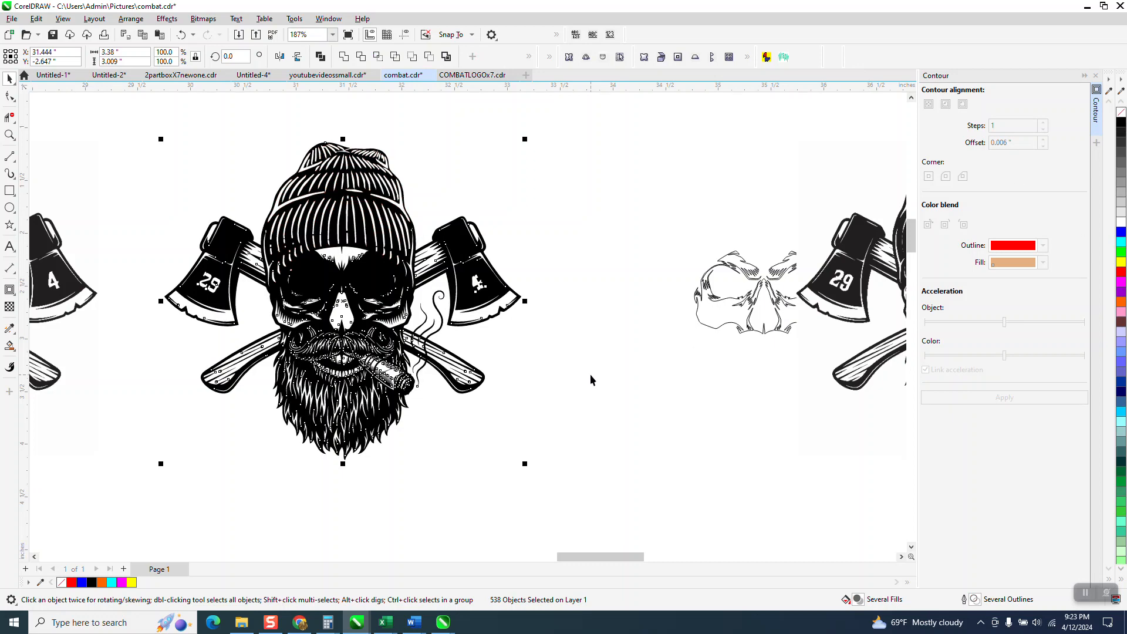
Check the cap's lines and lower stroke tips in the filled artwork and undo the black fill
{"action": "left_click", "coordinate": [10, 135]}
{"action": "left_click_drag", "start_coordinate": [249, 146], "coordinate": [565, 299]}
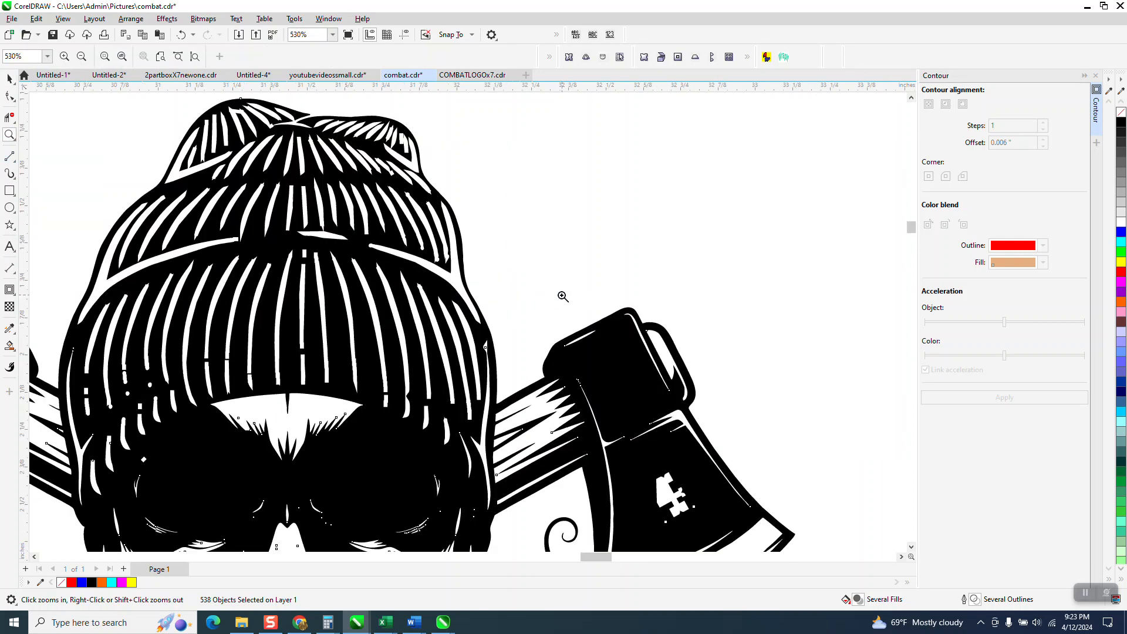
{"action": "scroll", "coordinate": [530, 269], "scroll_direction": "down", "scroll_amount": 2}
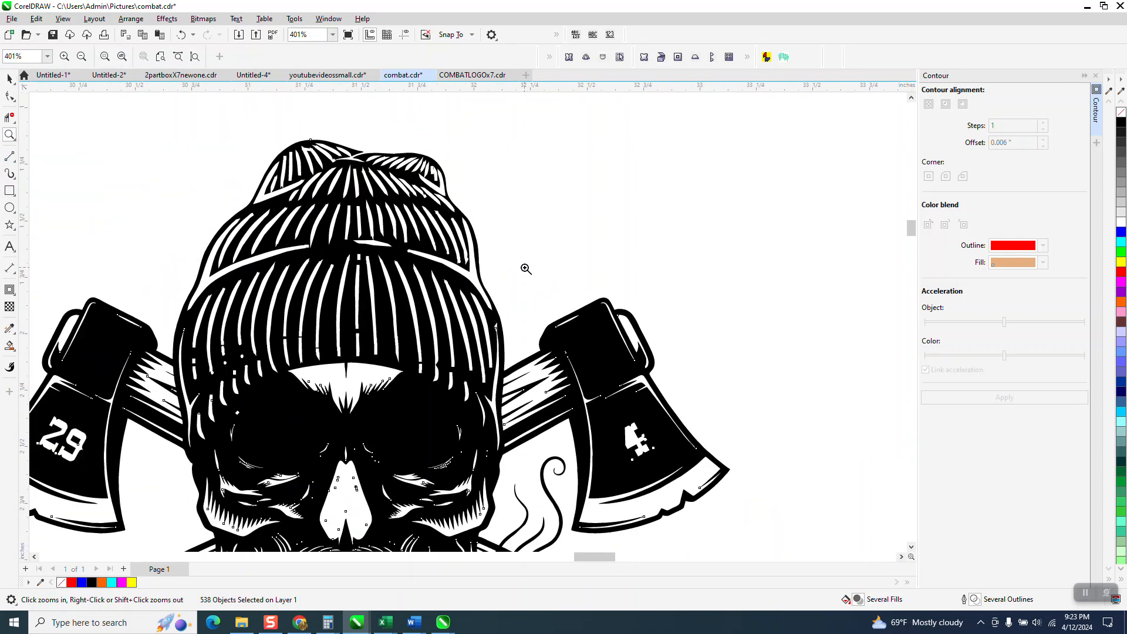
{"action": "left_click_drag", "start_coordinate": [179, 337], "coordinate": [360, 395]}
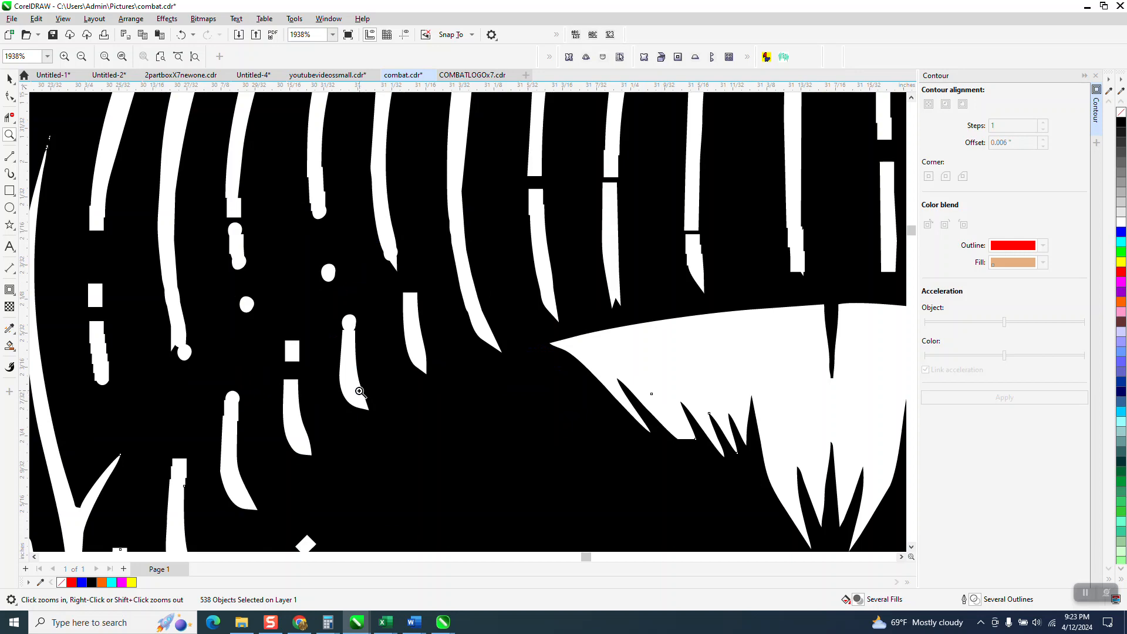
{"action": "scroll", "coordinate": [358, 392], "scroll_direction": "down", "scroll_amount": 3}
{"action": "scroll", "coordinate": [342, 365], "scroll_direction": "down", "scroll_amount": 3}
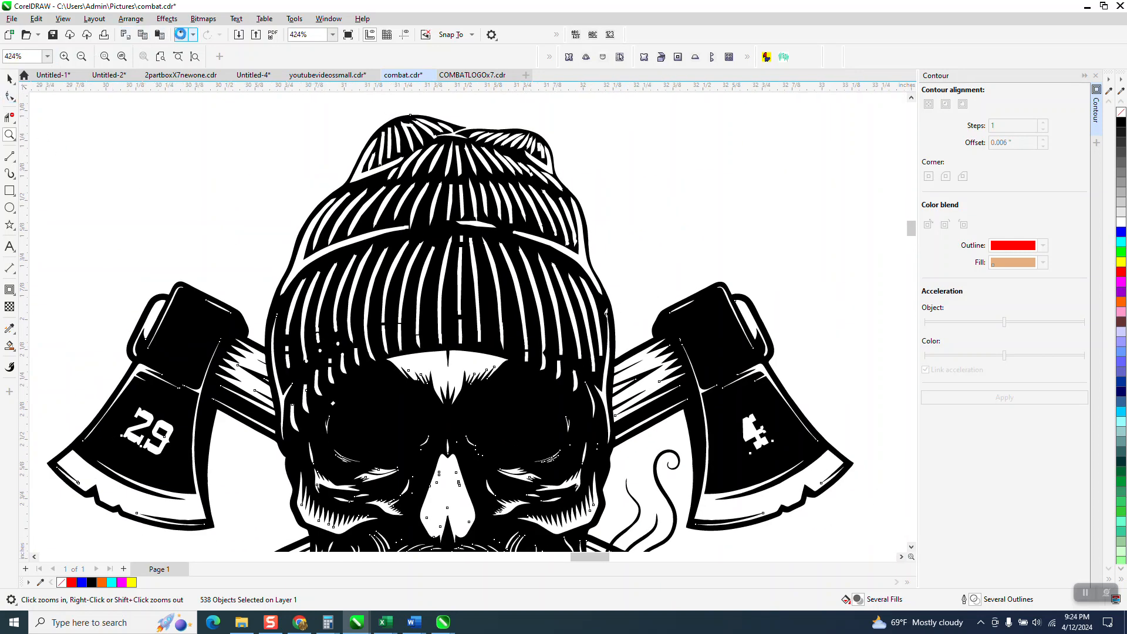
{"action": "left_click", "coordinate": [181, 35]}
{"action": "left_click", "coordinate": [181, 35]}
{"action": "scroll", "coordinate": [345, 389], "scroll_direction": "down", "scroll_amount": 3}
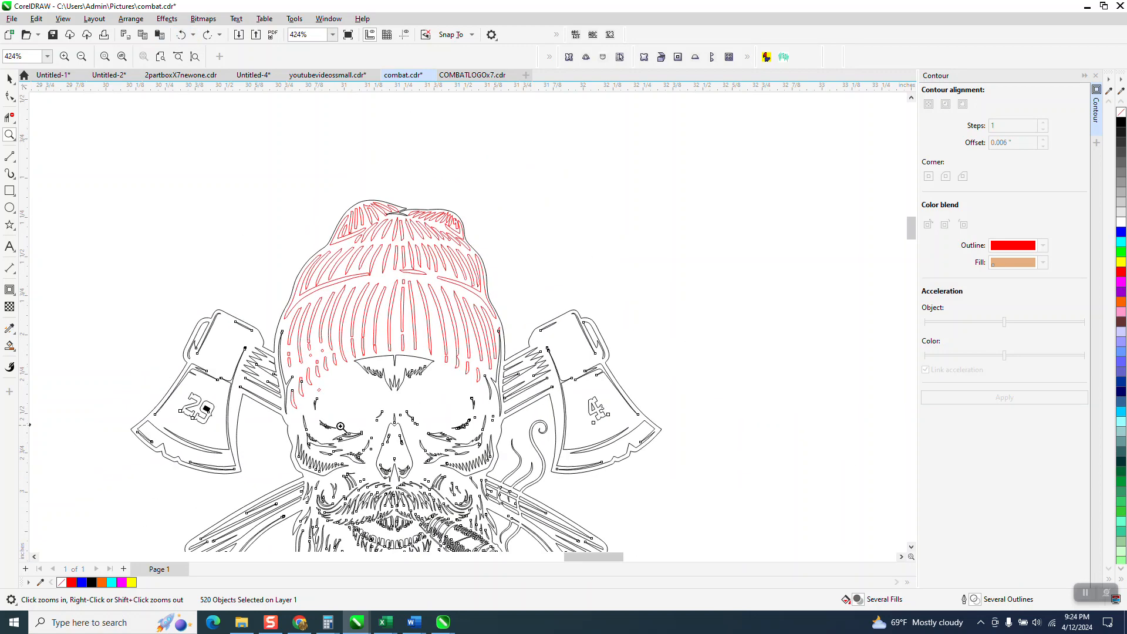
Ungroup the original black cap line group above the page
{"action": "scroll", "coordinate": [344, 389], "scroll_direction": "down", "scroll_amount": 4}
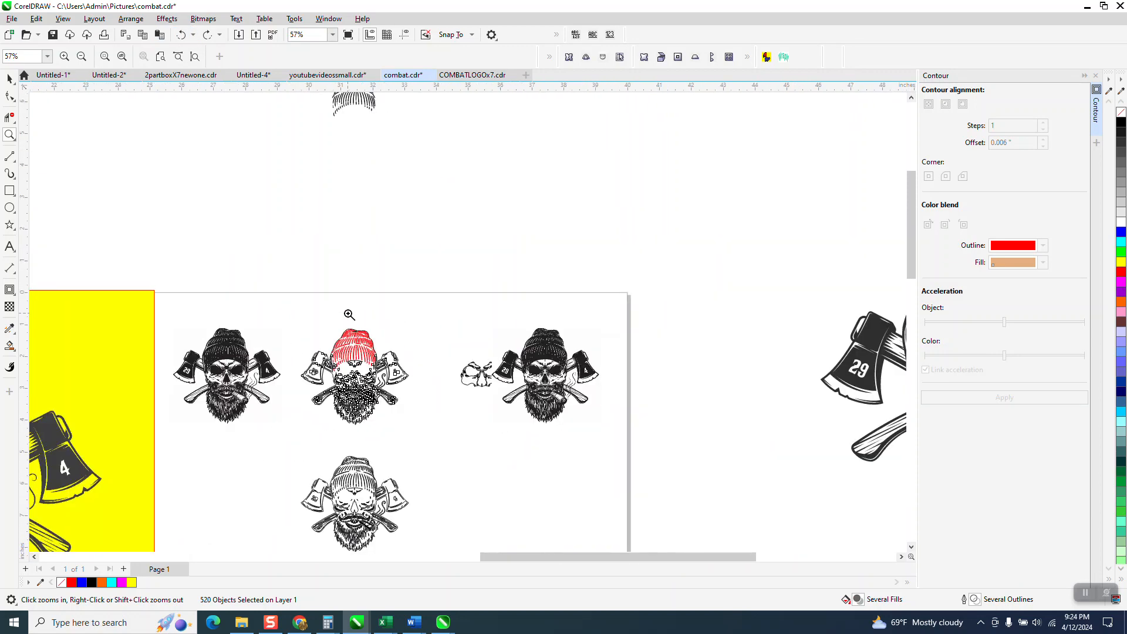
{"action": "left_click_drag", "start_coordinate": [325, 108], "coordinate": [385, 148]}
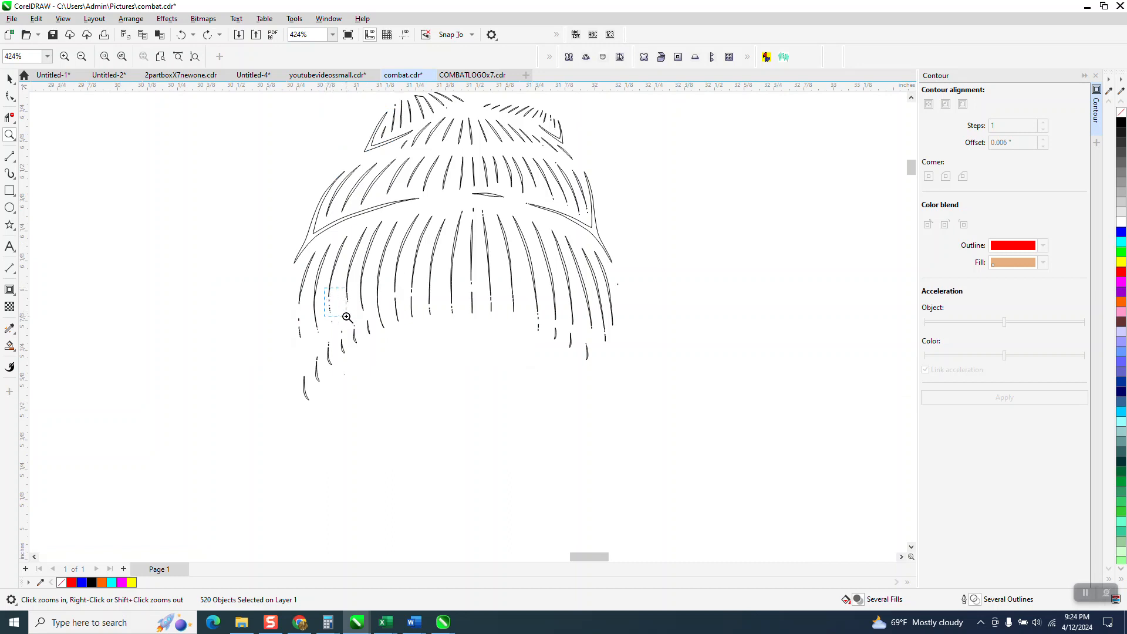
{"action": "left_click_drag", "start_coordinate": [343, 317], "coordinate": [306, 290]}
{"action": "key", "text": "F10"}
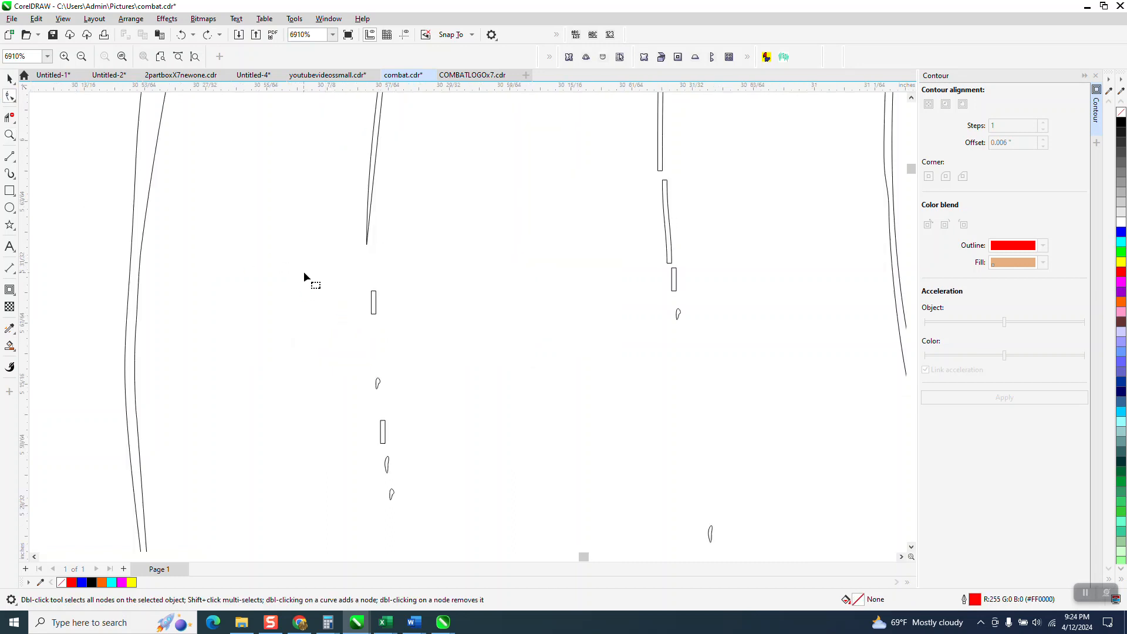
{"action": "left_click", "coordinate": [9, 78]}
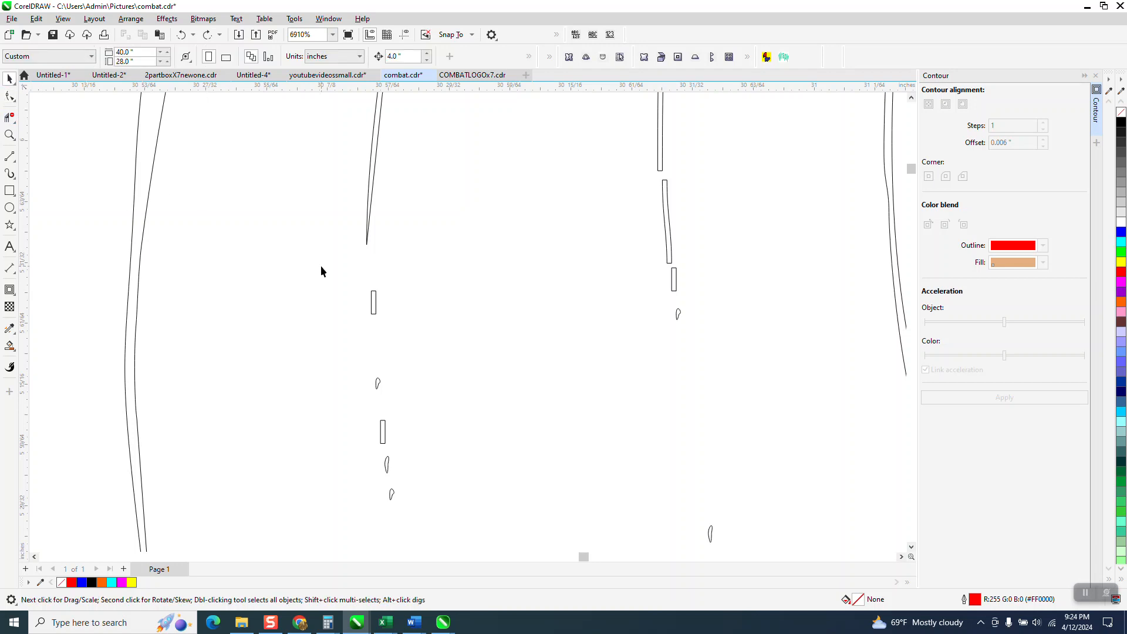
{"action": "left_click", "coordinate": [383, 434]}
{"action": "left_click", "coordinate": [130, 19]}
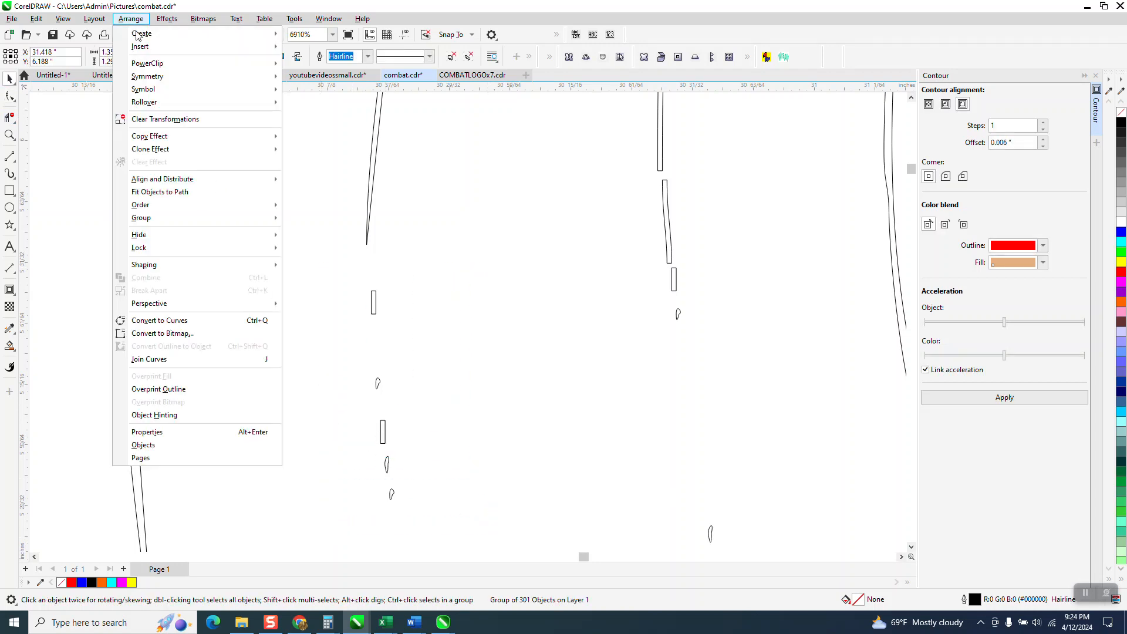
{"action": "mouse_move", "coordinate": [170, 226]}
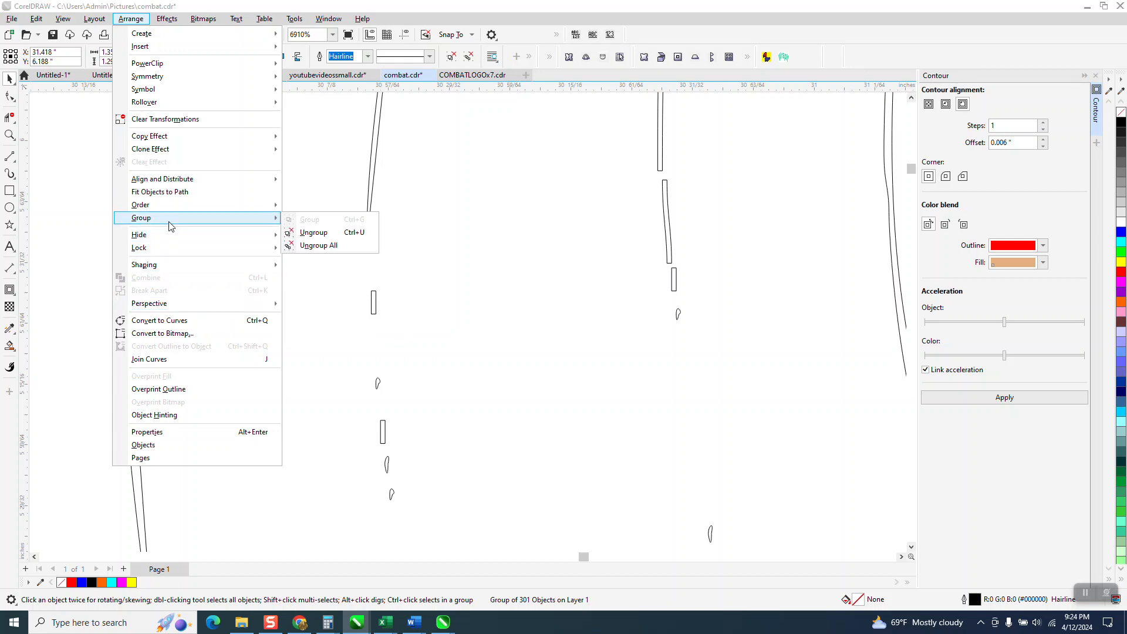
{"action": "left_click", "coordinate": [314, 232]}
Delete the stray fragments beneath the third and fourth strokes from the left in the cap's bottom band
{"action": "left_click_drag", "start_coordinate": [331, 249], "coordinate": [445, 519]}
{"action": "key", "text": "Delete"}
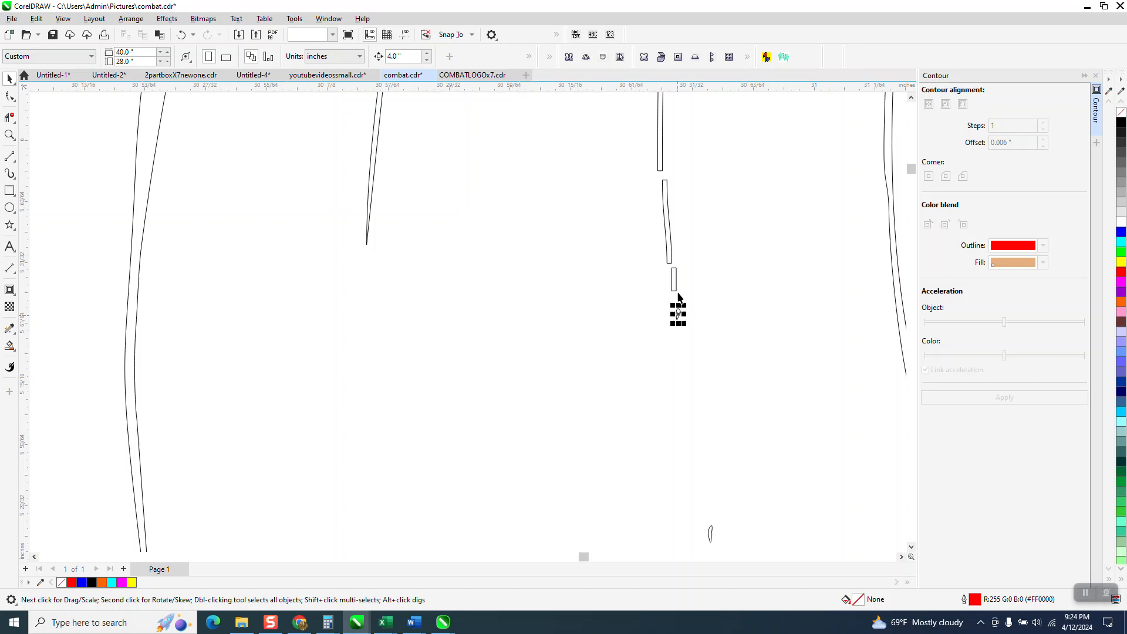
{"action": "scroll", "coordinate": [619, 322], "scroll_direction": "down", "scroll_amount": 3}
{"action": "left_click_drag", "start_coordinate": [616, 350], "coordinate": [708, 504]}
{"action": "key", "text": "Delete"}
{"action": "left_click_drag", "start_coordinate": [527, 438], "coordinate": [558, 478]}
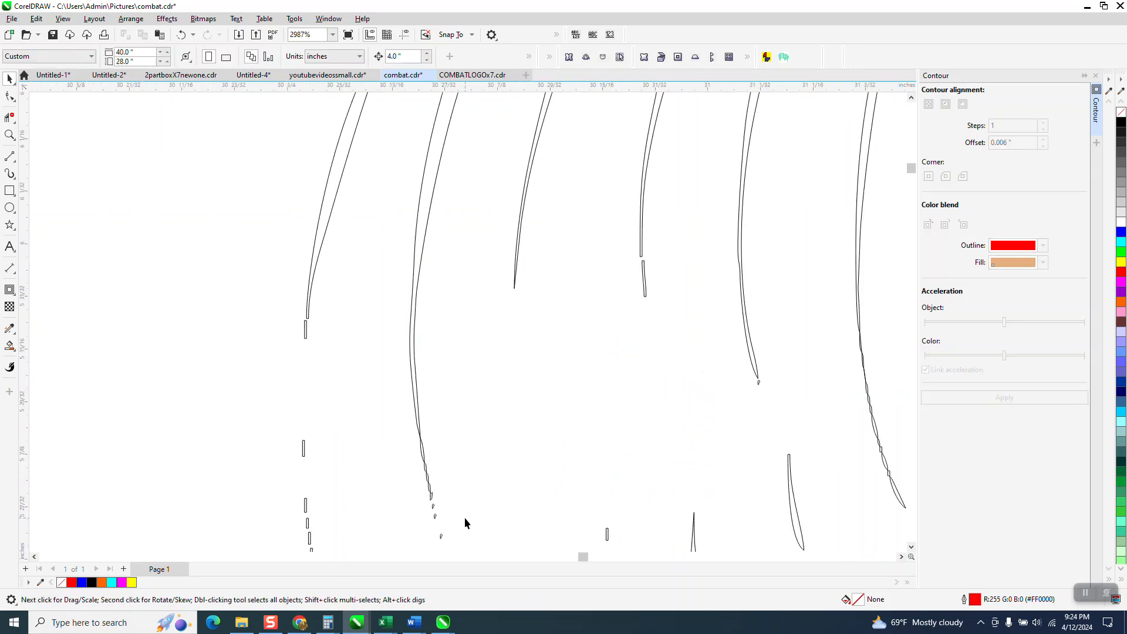
Delete the remaining stray fragments below the two leftmost strokes and above the short curved strokes of the cap's bottom band
{"action": "left_click_drag", "start_coordinate": [426, 550], "coordinate": [405, 527]}
{"action": "key", "text": "Delete"}
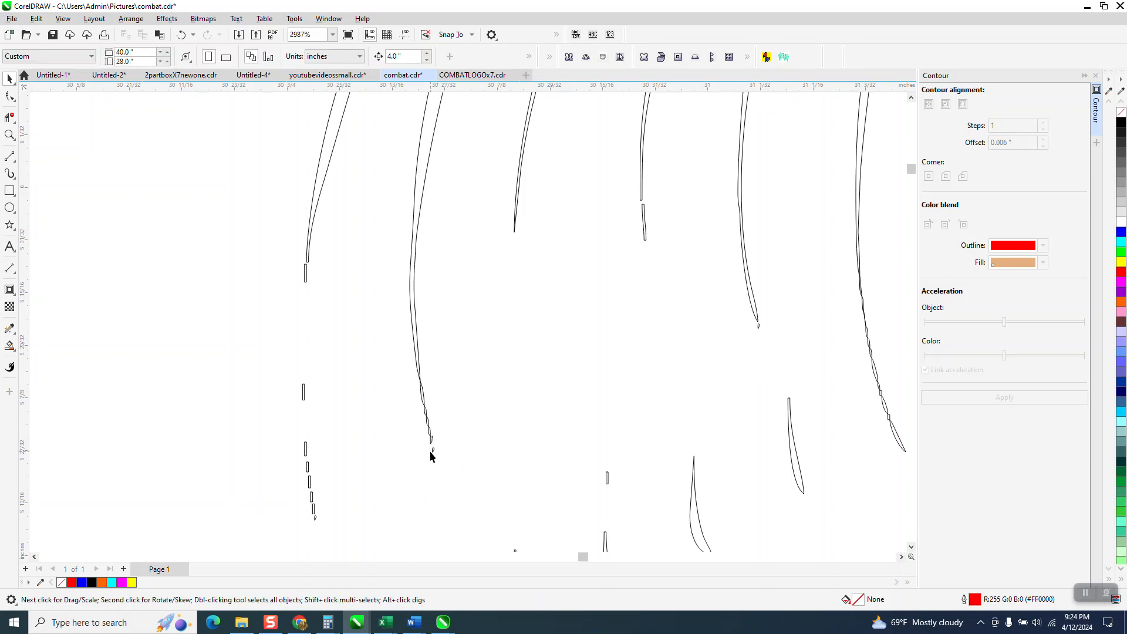
{"action": "left_click", "coordinate": [433, 449]}
{"action": "key", "text": "Delete"}
{"action": "left_click_drag", "start_coordinate": [266, 552], "coordinate": [354, 522]}
{"action": "key", "text": "Delete"}
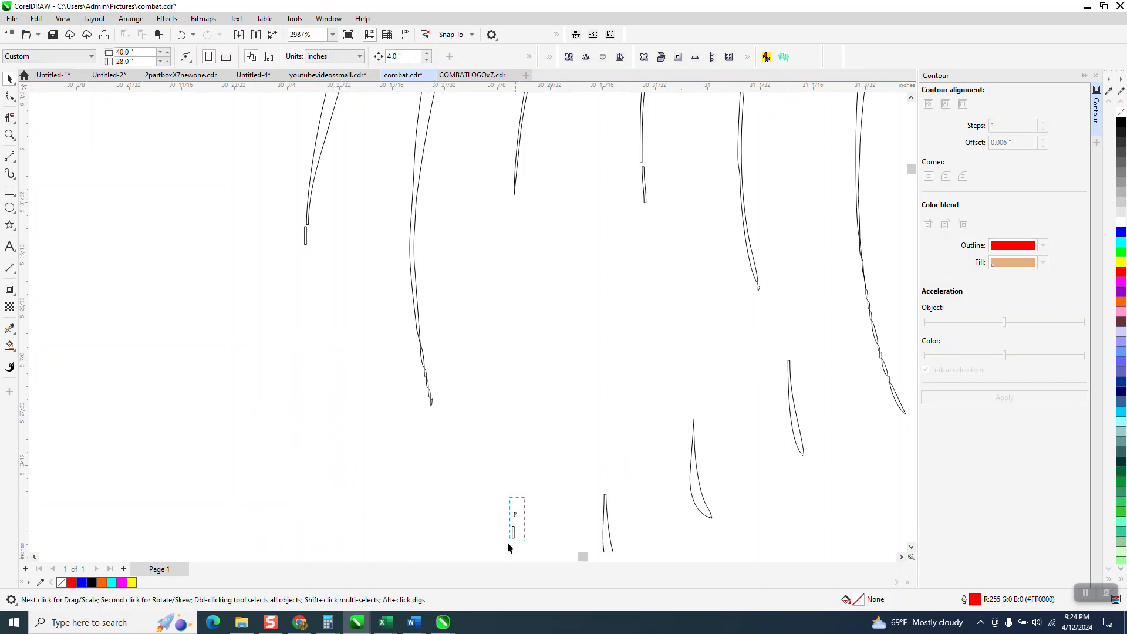
{"action": "left_click_drag", "start_coordinate": [514, 533], "coordinate": [490, 537]}
{"action": "key", "text": "Delete"}
Delete the small stray fragments at the ends of the bottom band's middle strokes and at the left fold line's inner tip
{"action": "scroll", "coordinate": [404, 510], "scroll_direction": "down", "scroll_amount": 4}
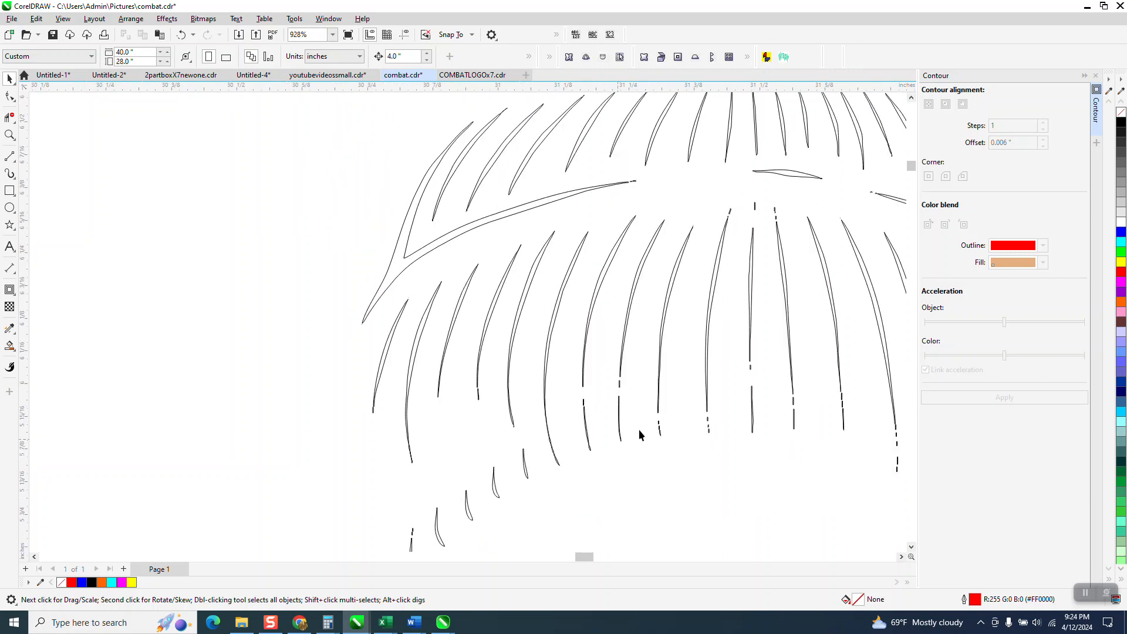
{"action": "key", "text": "Delete"}
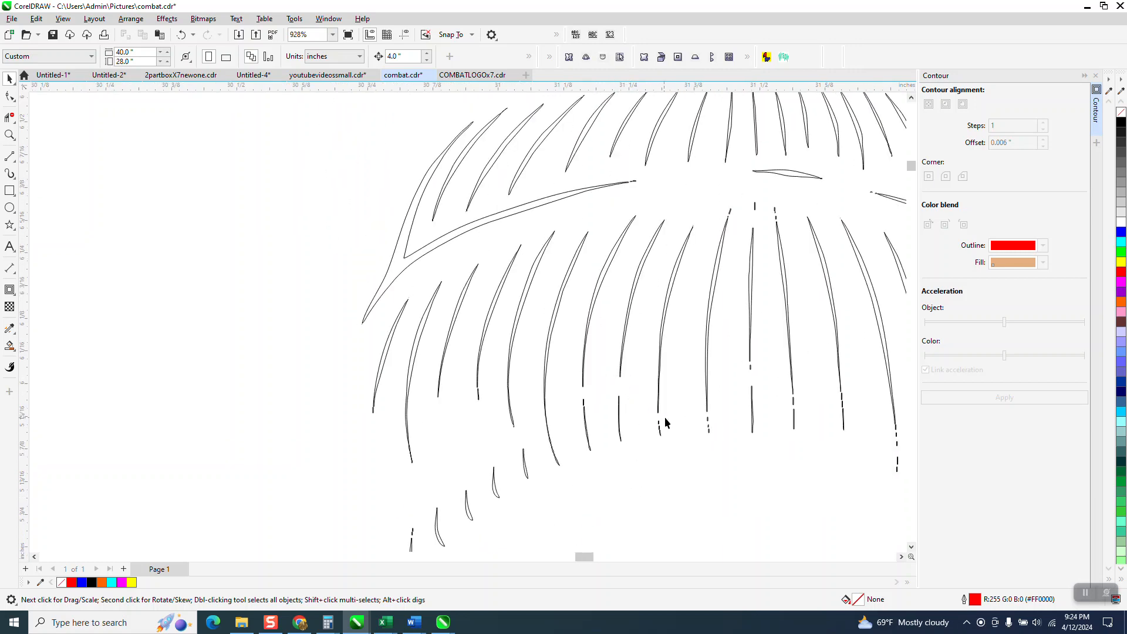
{"action": "key", "text": "Delete"}
{"action": "left_click_drag", "start_coordinate": [723, 437], "coordinate": [636, 446]}
{"action": "key", "text": "Delete"}
{"action": "key", "text": "Delete"}
{"action": "left_click", "coordinate": [659, 422]}
{"action": "key", "text": "Delete"}
{"action": "left_click", "coordinate": [755, 210]}
{"action": "key", "text": "Delete"}
{"action": "key", "text": "Delete"}
{"action": "key", "text": "Delete"}
{"action": "left_click", "coordinate": [634, 182]}
{"action": "key", "text": "Delete"}
Group all the cleaned-up cap lines into a single object
{"action": "scroll", "coordinate": [395, 382], "scroll_direction": "down", "scroll_amount": 4}
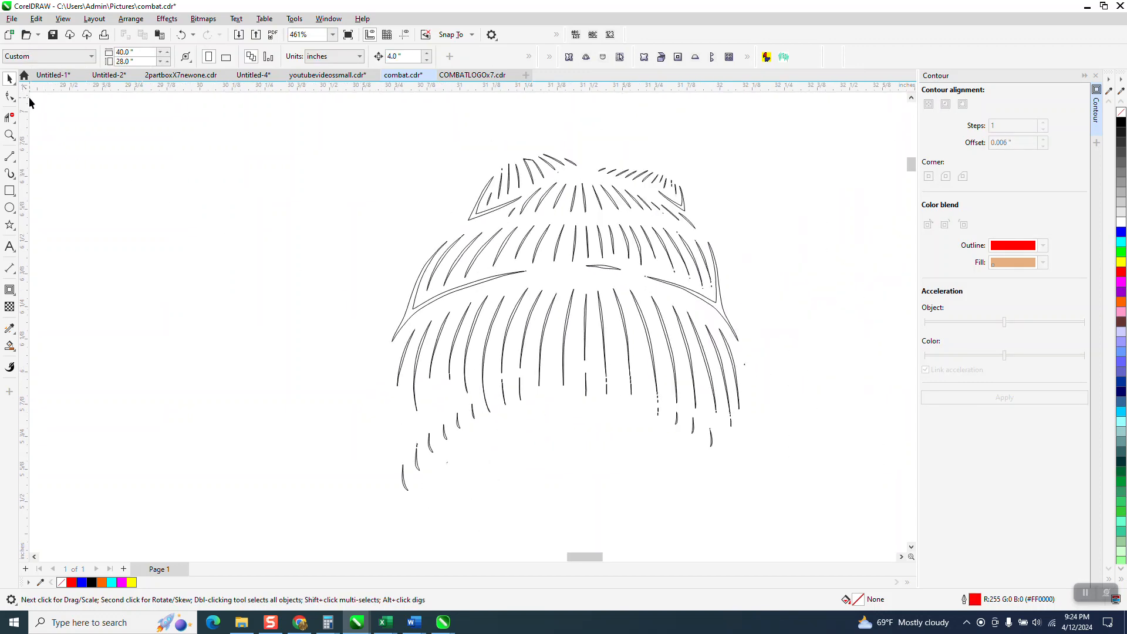
{"action": "left_click_drag", "start_coordinate": [323, 139], "coordinate": [827, 513]}
{"action": "left_click", "coordinate": [130, 18]}
{"action": "mouse_move", "coordinate": [264, 218]}
{"action": "left_click", "coordinate": [309, 220]}
Apply a one-step outside contour with a 0.004 inch offset and red outline to the cleaned cap group
{"action": "left_click", "coordinate": [1000, 143]}
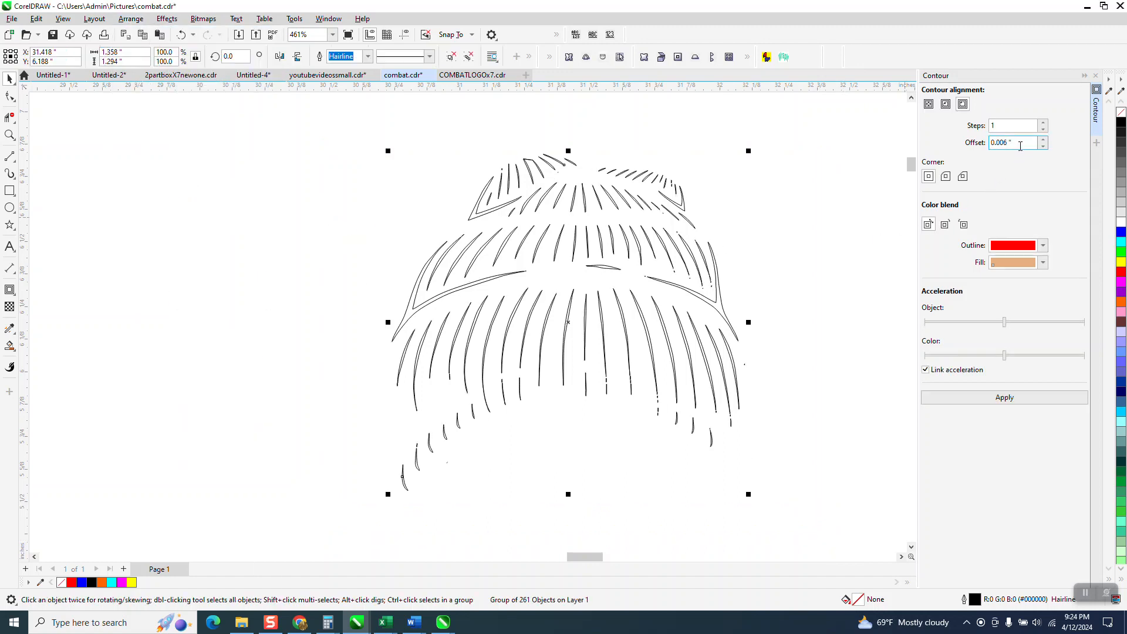
{"action": "type", "text": ".004"}
{"action": "left_click", "coordinate": [1001, 396]}
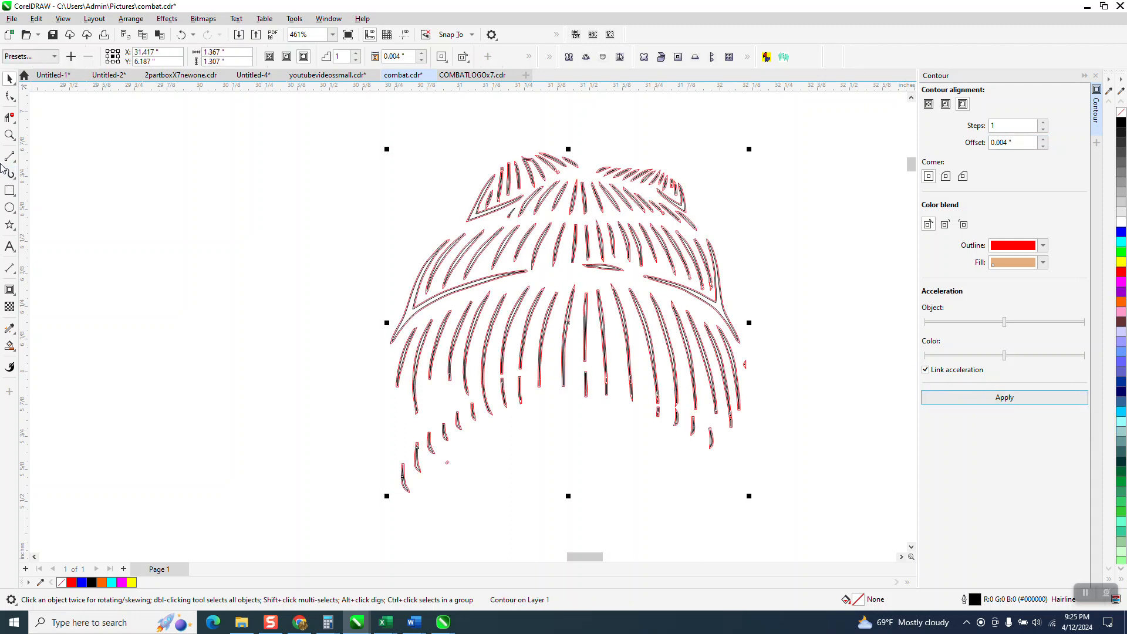
{"action": "left_click", "coordinate": [10, 134]}
{"action": "left_click_drag", "start_coordinate": [448, 216], "coordinate": [682, 308]}
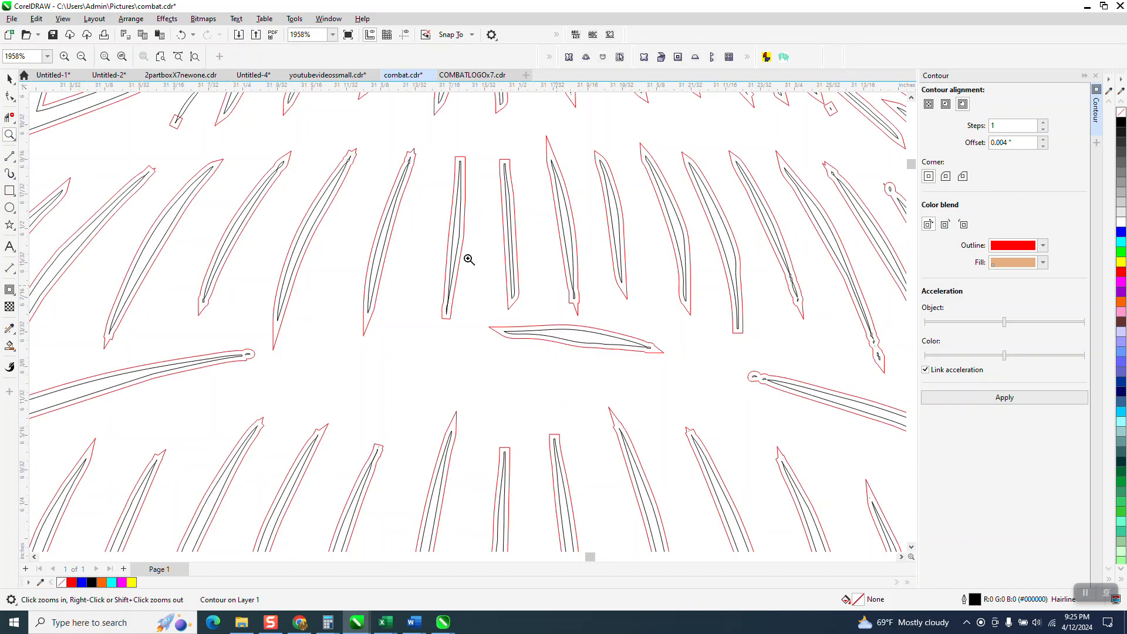
Break the contour apart from the cap group and delete the original black cap lines, keeping only the red contour
{"action": "scroll", "coordinate": [441, 241], "scroll_direction": "down", "scroll_amount": 3}
{"action": "left_click", "coordinate": [10, 79]}
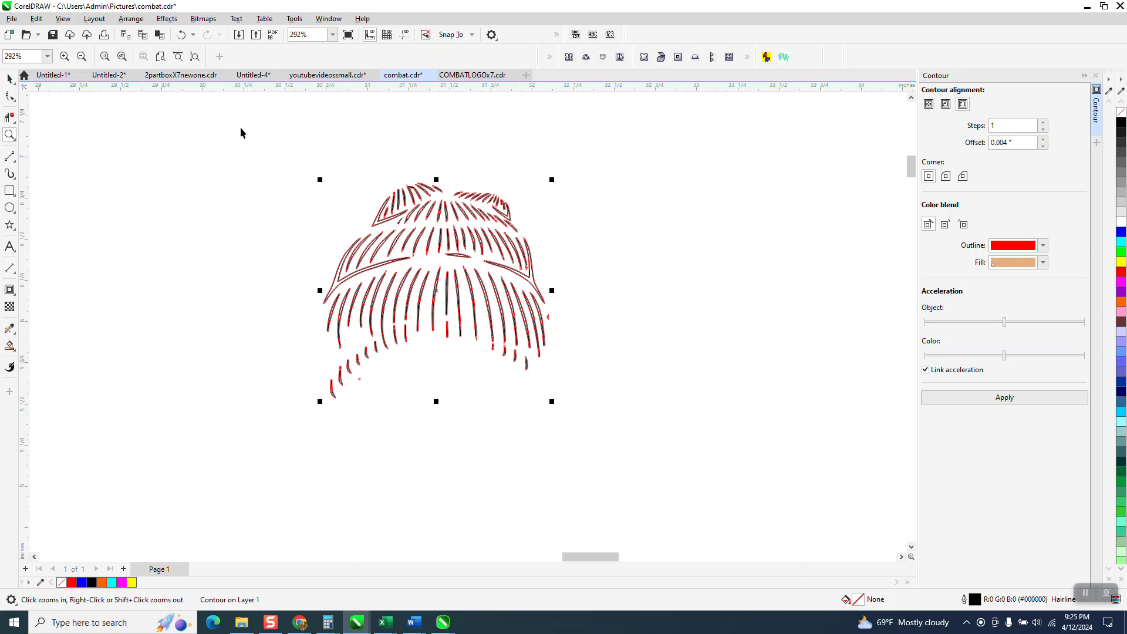
{"action": "left_click", "coordinate": [131, 19]}
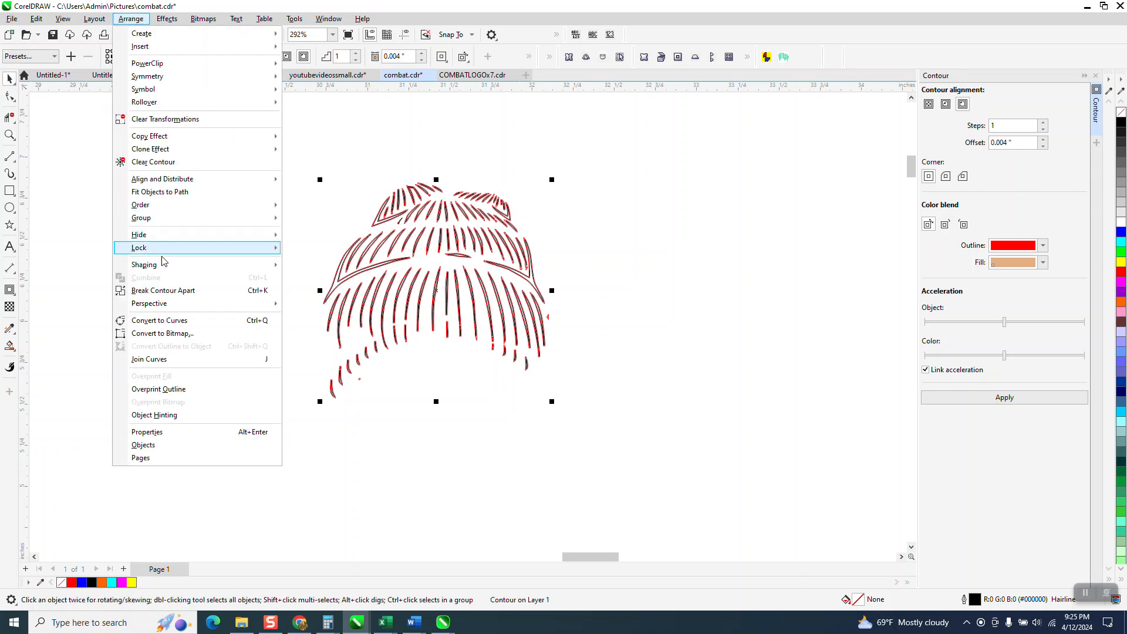
{"action": "left_click", "coordinate": [163, 290]}
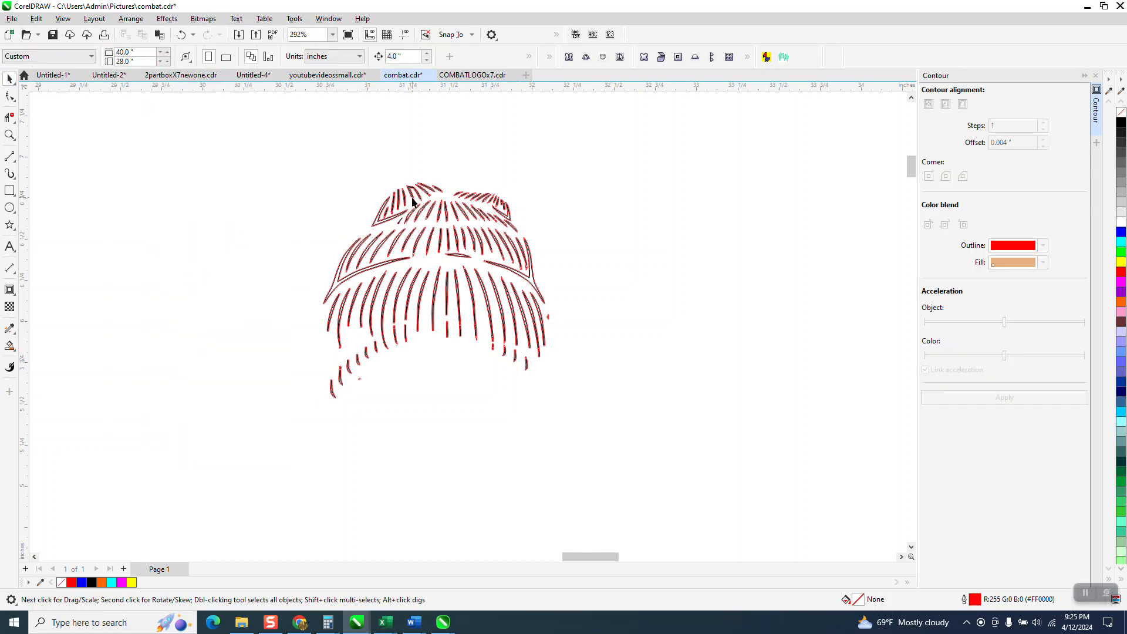
{"action": "left_click", "coordinate": [507, 226]}
{"action": "key", "text": "Delete"}
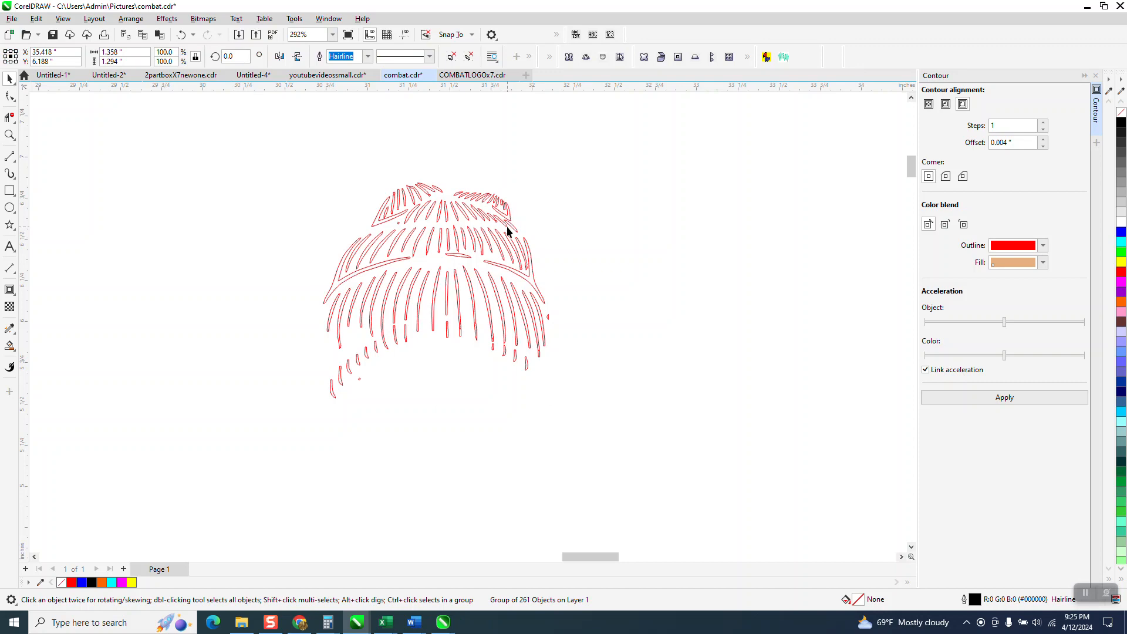
Delete the old red cap lines from the skull tracing on the page
{"action": "scroll", "coordinate": [411, 203], "scroll_direction": "down", "scroll_amount": 5}
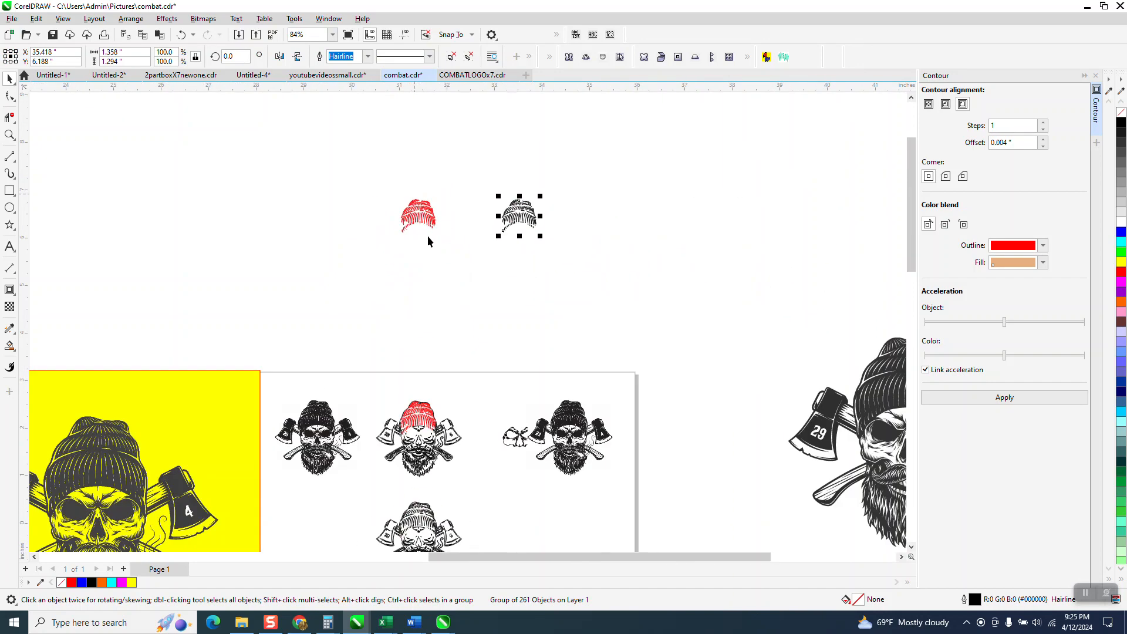
{"action": "left_click", "coordinate": [426, 413]}
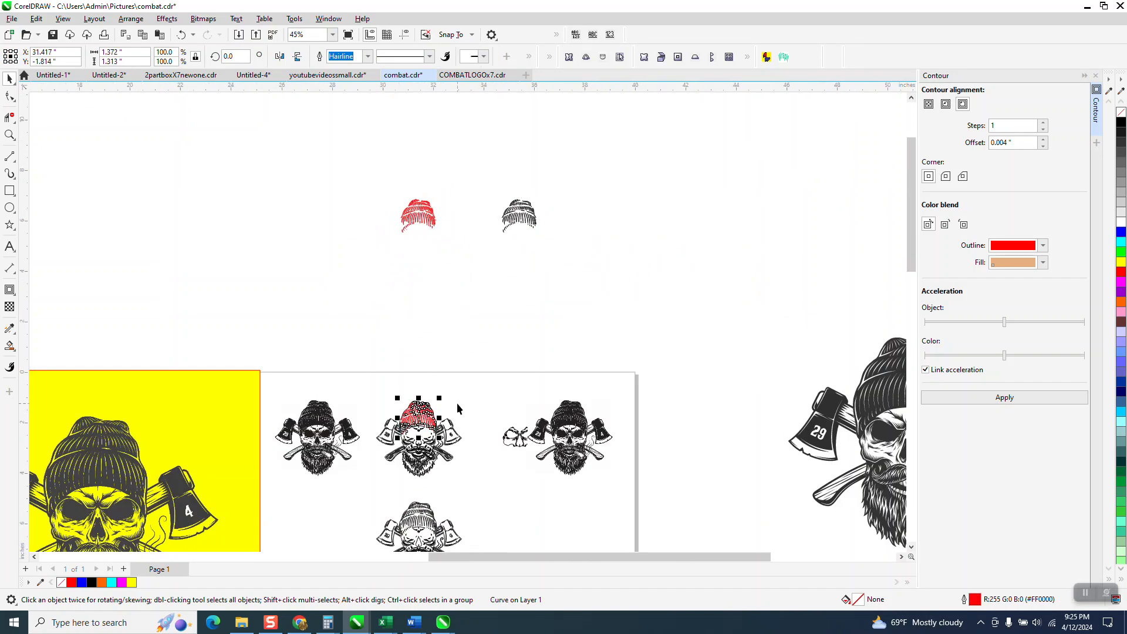
{"action": "key", "text": "Up"}
{"action": "key", "text": "Delete"}
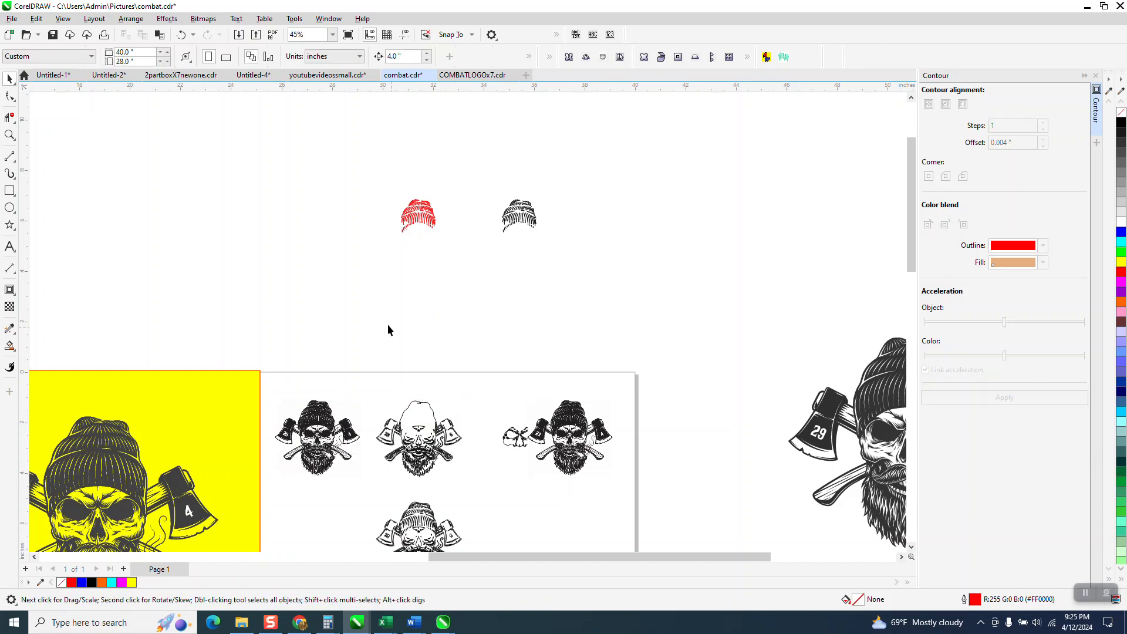
Move the new red contour cap lines straight down 8 inches onto the skull tracing's empty cap
{"action": "left_click_drag", "start_coordinate": [417, 224], "coordinate": [464, 252]}
{"action": "key", "text": "Down"}
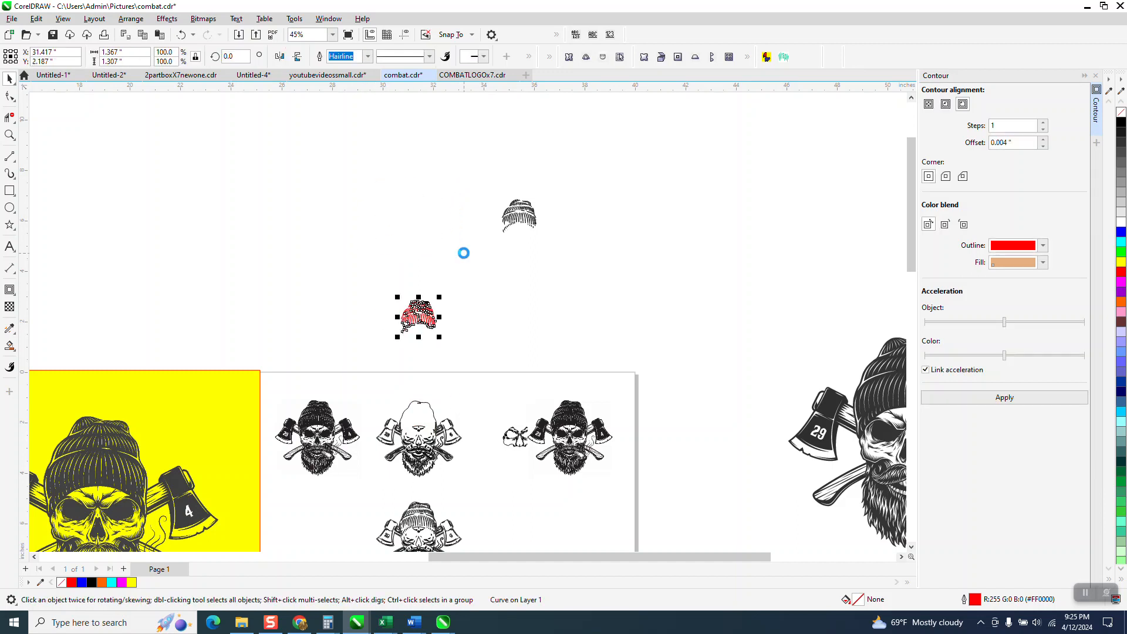
{"action": "key", "text": "Down"}
Try to fill the skull tracing's enclosed regions with outline-free black using Smart Fill, and undo it
{"action": "key", "text": "z"}
{"action": "left_click_drag", "start_coordinate": [335, 377], "coordinate": [639, 489]}
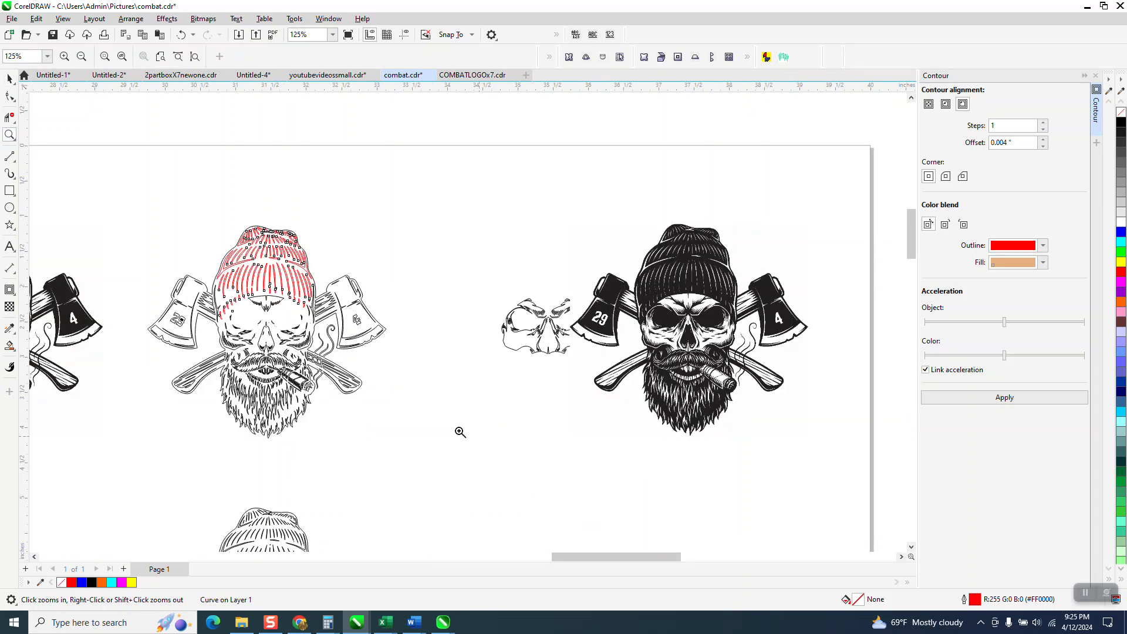
{"action": "left_click", "coordinate": [10, 346]}
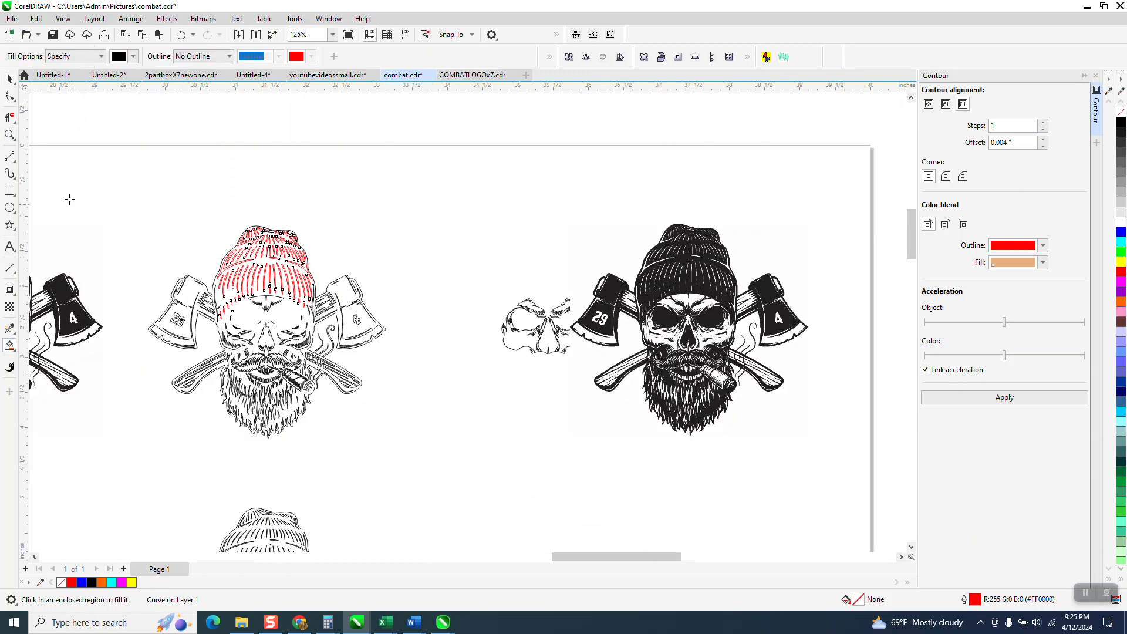
{"action": "left_click", "coordinate": [10, 78]}
{"action": "left_click", "coordinate": [9, 135]}
{"action": "left_click_drag", "start_coordinate": [150, 202], "coordinate": [432, 318]}
{"action": "left_click", "coordinate": [9, 346]}
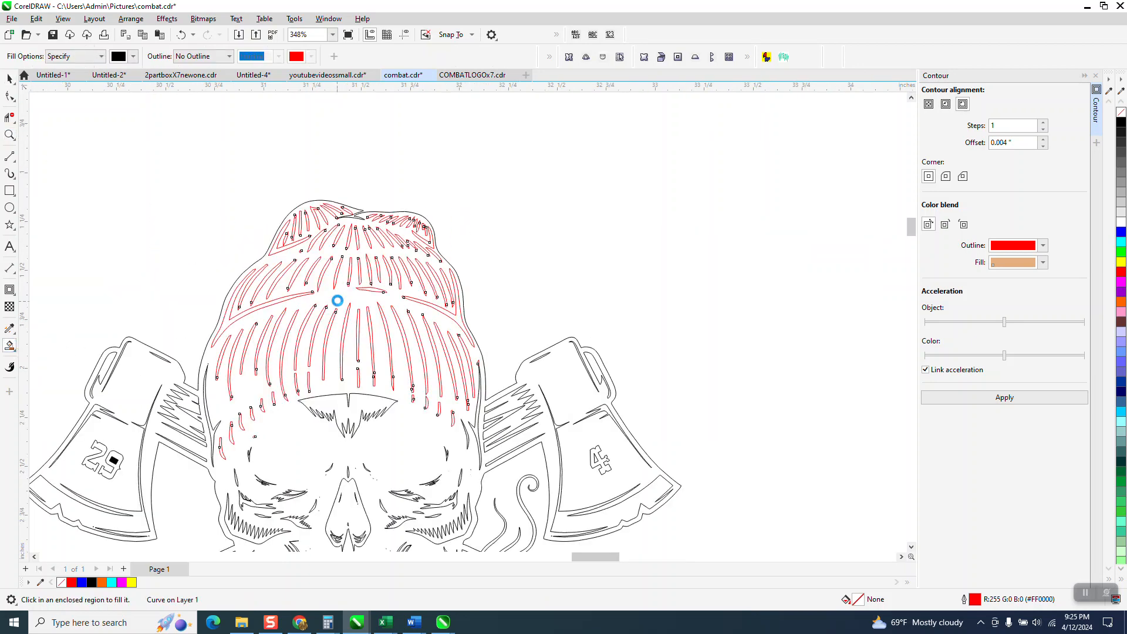
{"action": "left_click", "coordinate": [9, 78]}
{"action": "scroll", "coordinate": [297, 137], "scroll_direction": "down", "scroll_amount": 5}
{"action": "left_click_drag", "start_coordinate": [142, 141], "coordinate": [517, 460]}
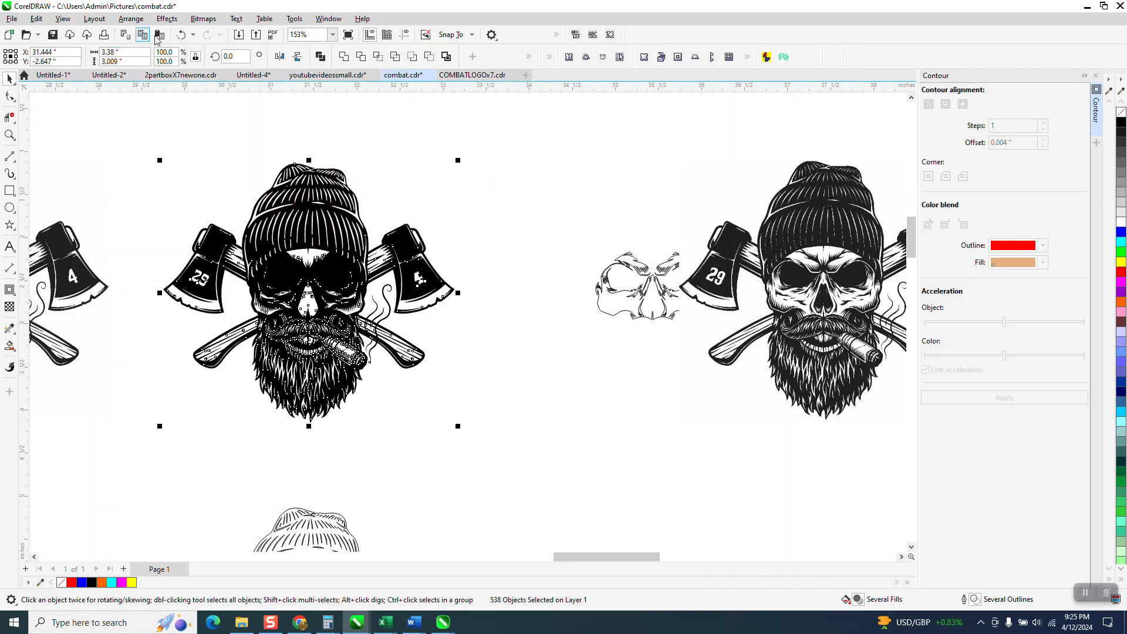
{"action": "left_click", "coordinate": [182, 36]}
{"action": "left_click", "coordinate": [183, 37]}
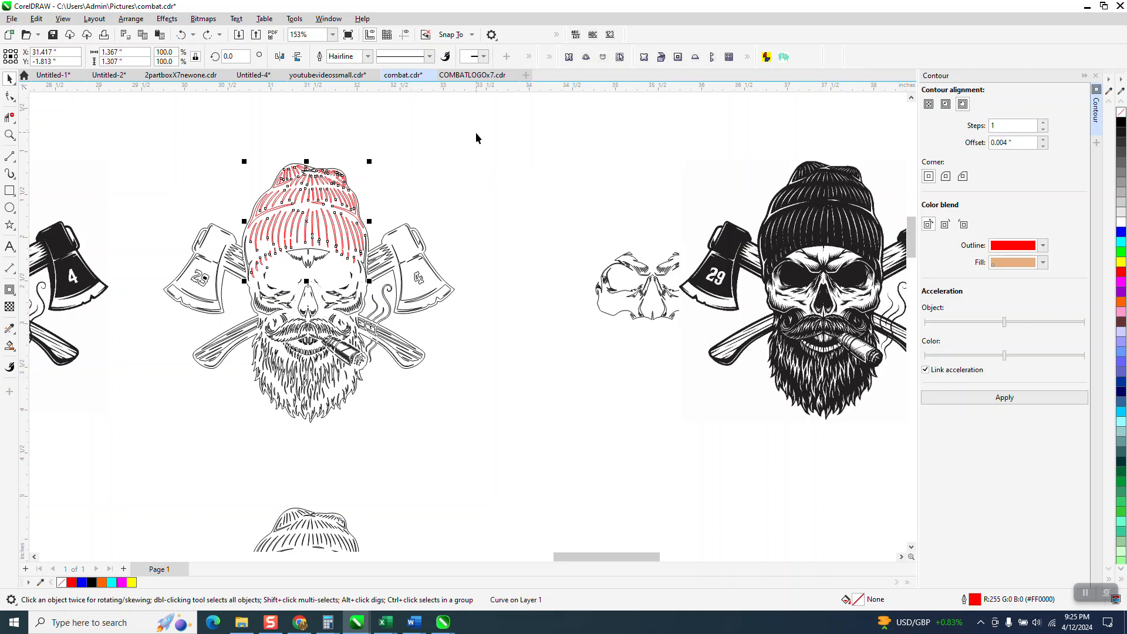
Move the separate eye-socket and nose line work 4 inches left onto the skull tracing's face
{"action": "scroll", "coordinate": [483, 171], "scroll_direction": "down", "scroll_amount": 2}
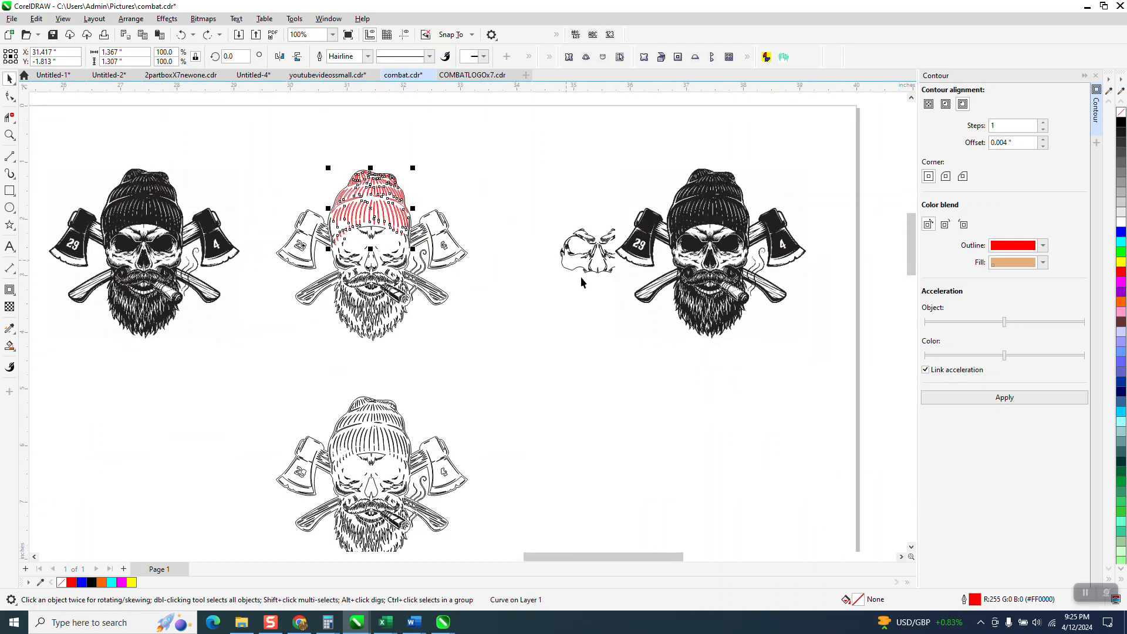
{"action": "left_click", "coordinate": [590, 261]}
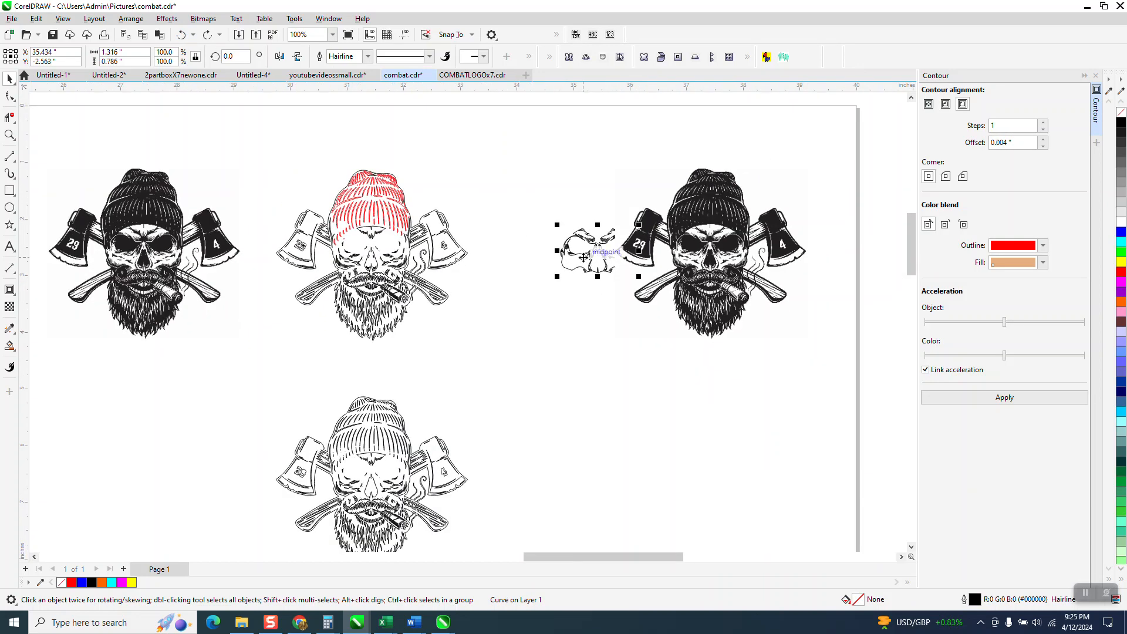
{"action": "key", "text": "Left"}
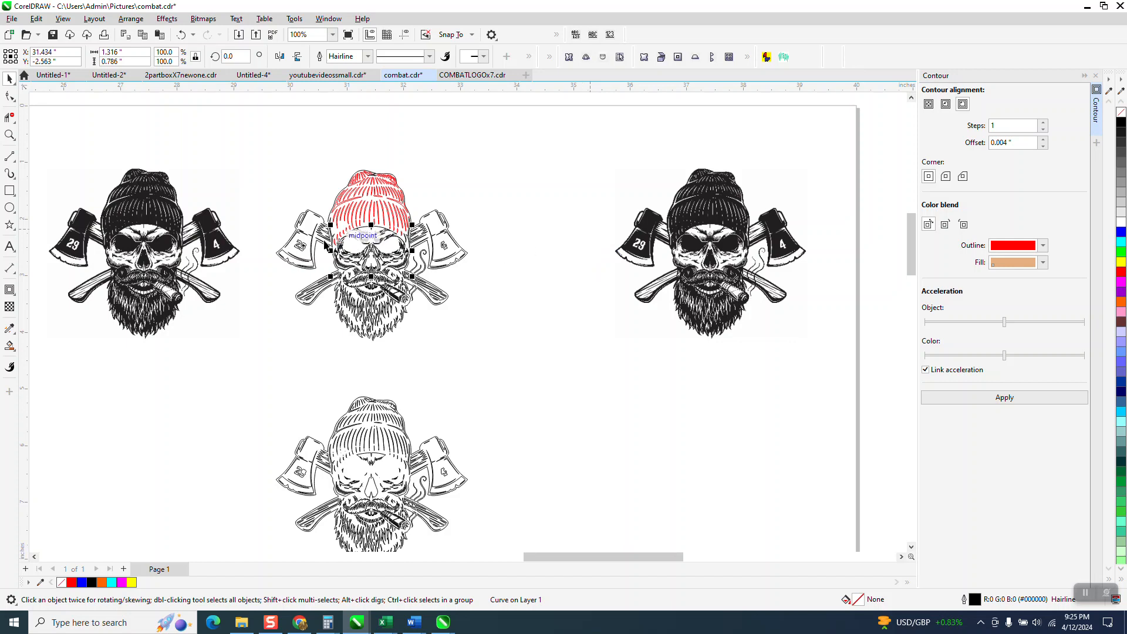
Fill the enclosed dark regions of the cap, axes, eye sockets and beard with outline-free black using Smart Fill
{"action": "left_click", "coordinate": [10, 190]}
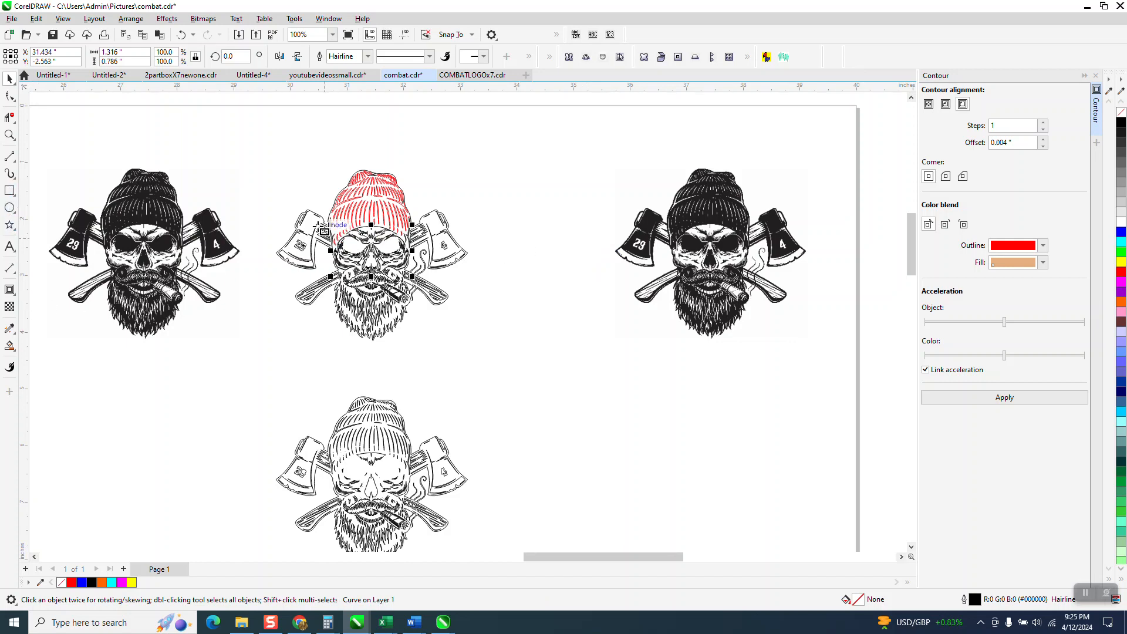
{"action": "left_click", "coordinate": [10, 136]}
{"action": "left_click_drag", "start_coordinate": [288, 201], "coordinate": [492, 321]}
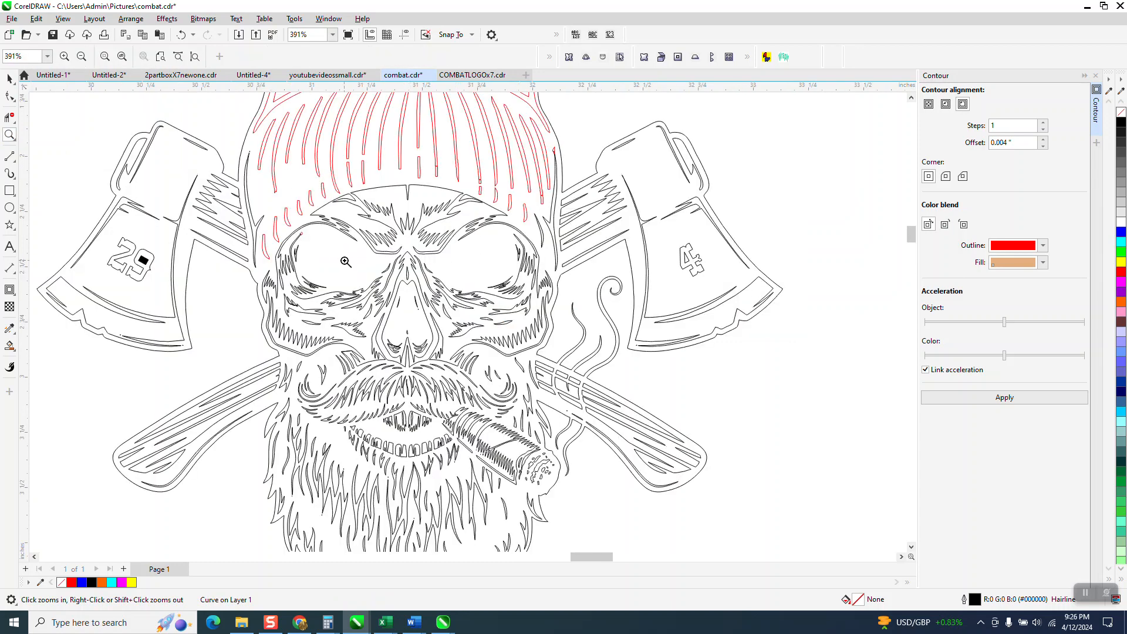
{"action": "left_click", "coordinate": [10, 346]}
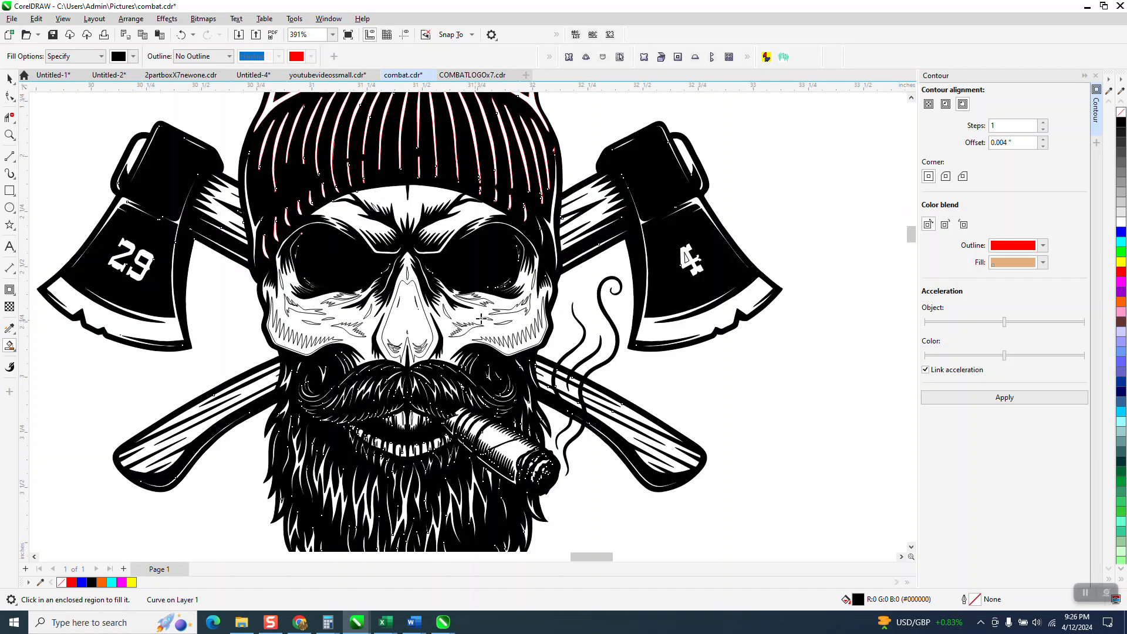
{"action": "scroll", "coordinate": [508, 315], "scroll_direction": "down", "scroll_amount": 1}
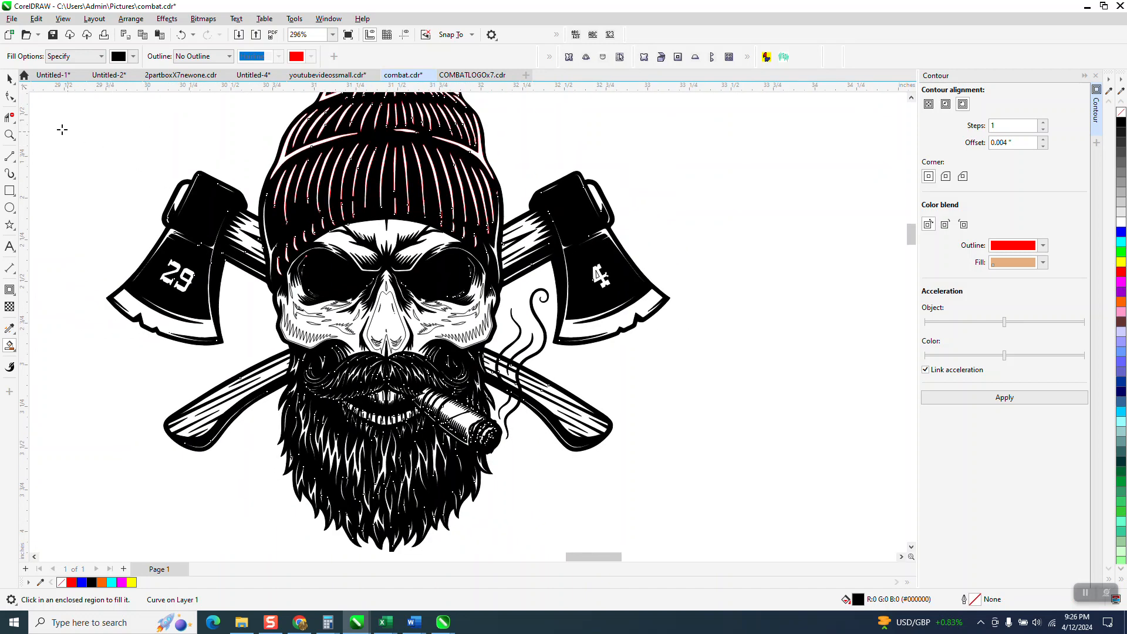
{"action": "scroll", "coordinate": [353, 281], "scroll_direction": "down", "scroll_amount": 1}
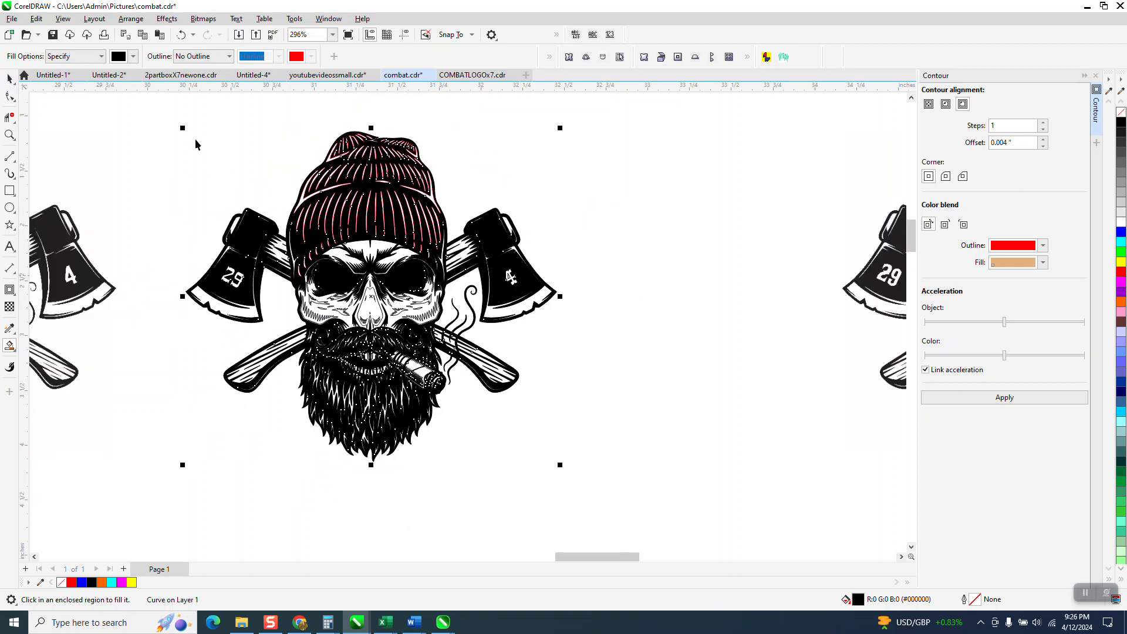
Try removing the outlines from all objects of the filled logo, inspect the face and cap, and undo it
{"action": "left_click_drag", "start_coordinate": [156, 121], "coordinate": [614, 518]}
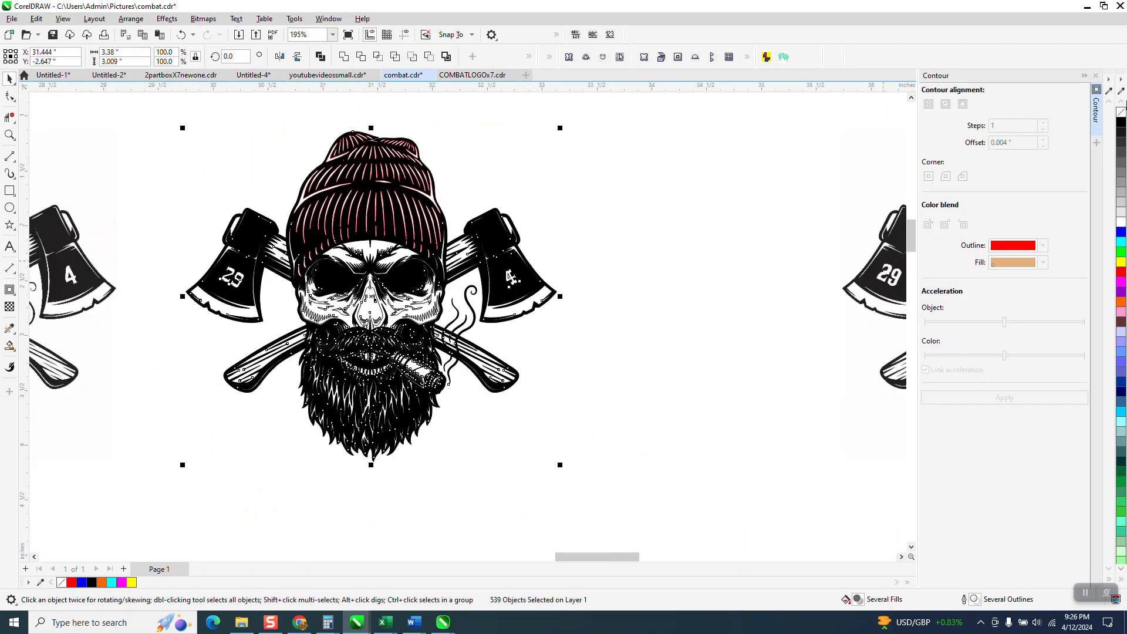
{"action": "right_click", "coordinate": [1123, 115]}
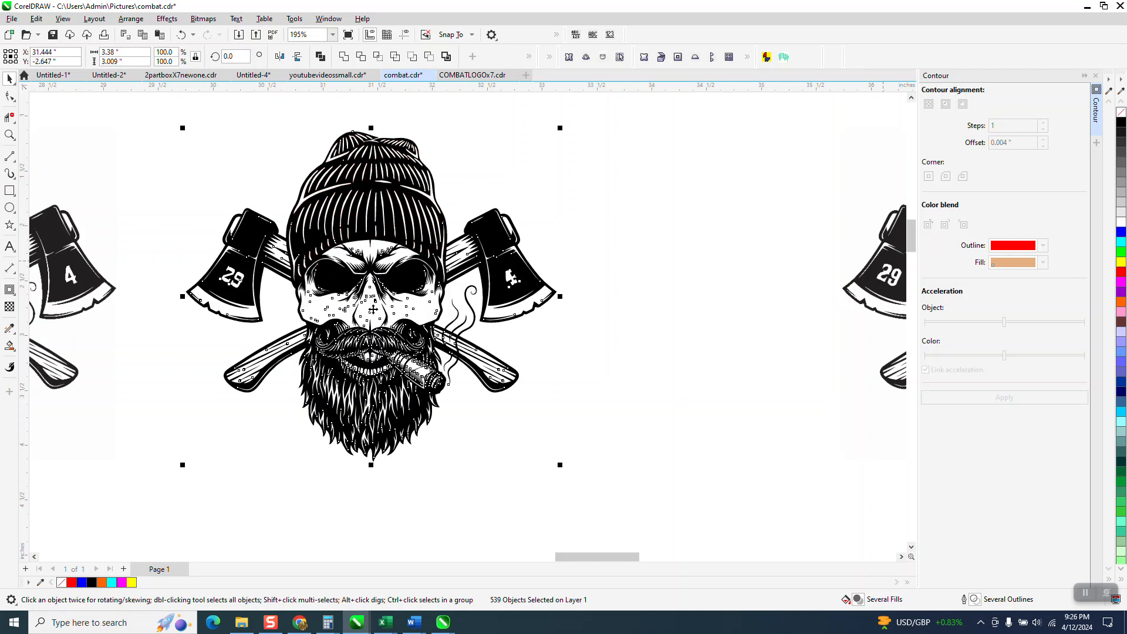
{"action": "left_click", "coordinate": [9, 135]}
{"action": "left_click_drag", "start_coordinate": [296, 252], "coordinate": [502, 357]}
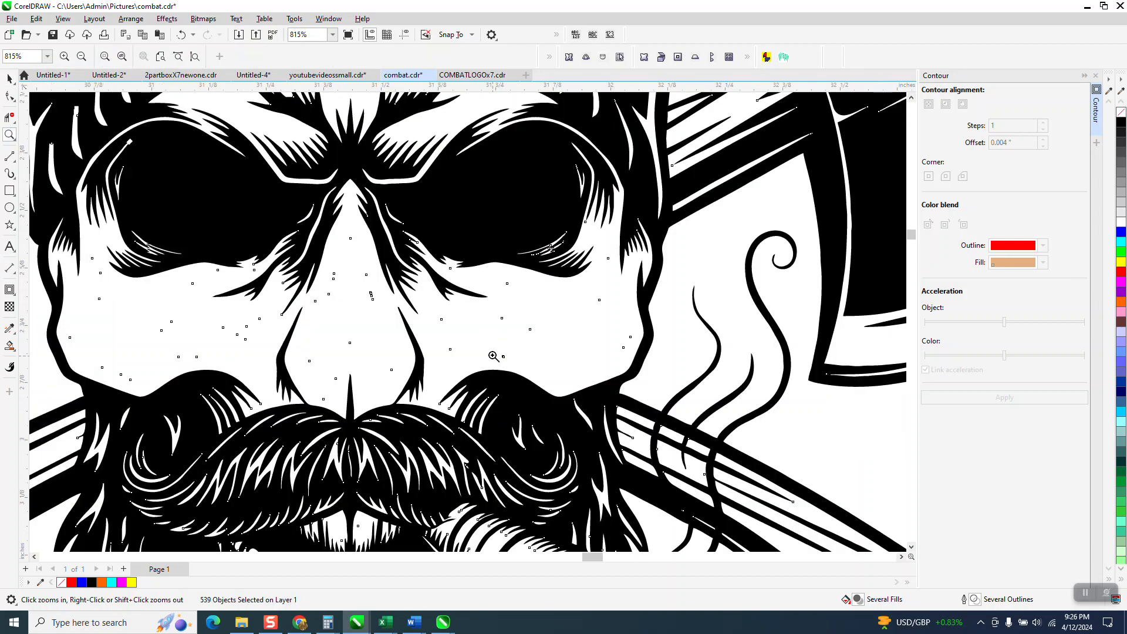
{"action": "scroll", "coordinate": [517, 326], "scroll_direction": "down", "scroll_amount": 5}
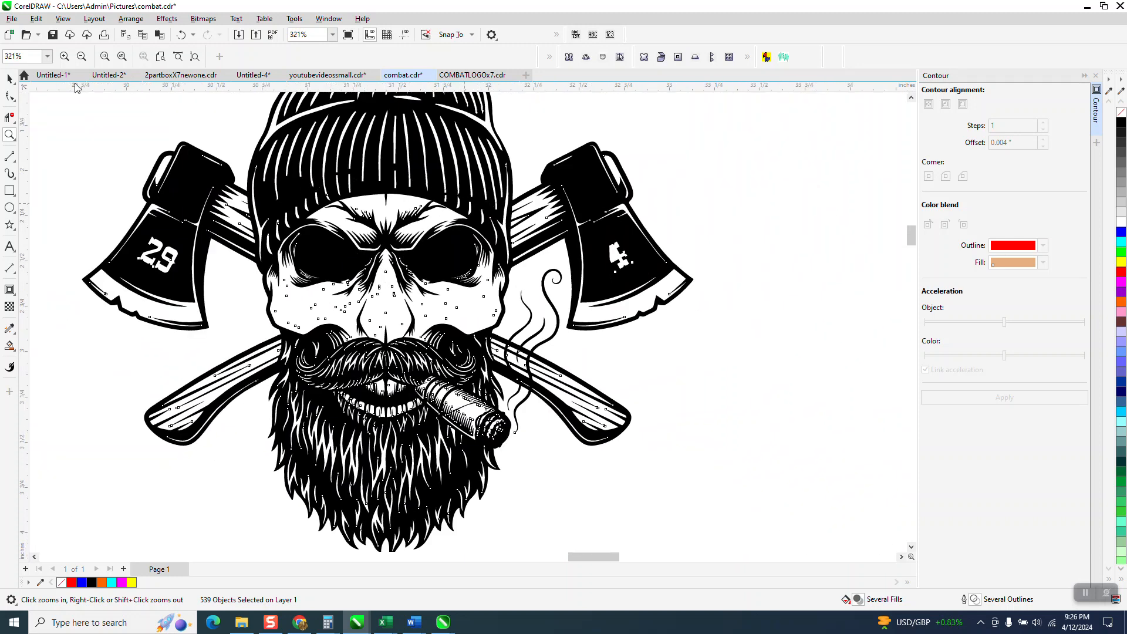
{"action": "left_click", "coordinate": [10, 137]}
{"action": "left_click_drag", "start_coordinate": [347, 156], "coordinate": [393, 191]}
{"action": "scroll", "coordinate": [326, 237], "scroll_direction": "down", "scroll_amount": 4}
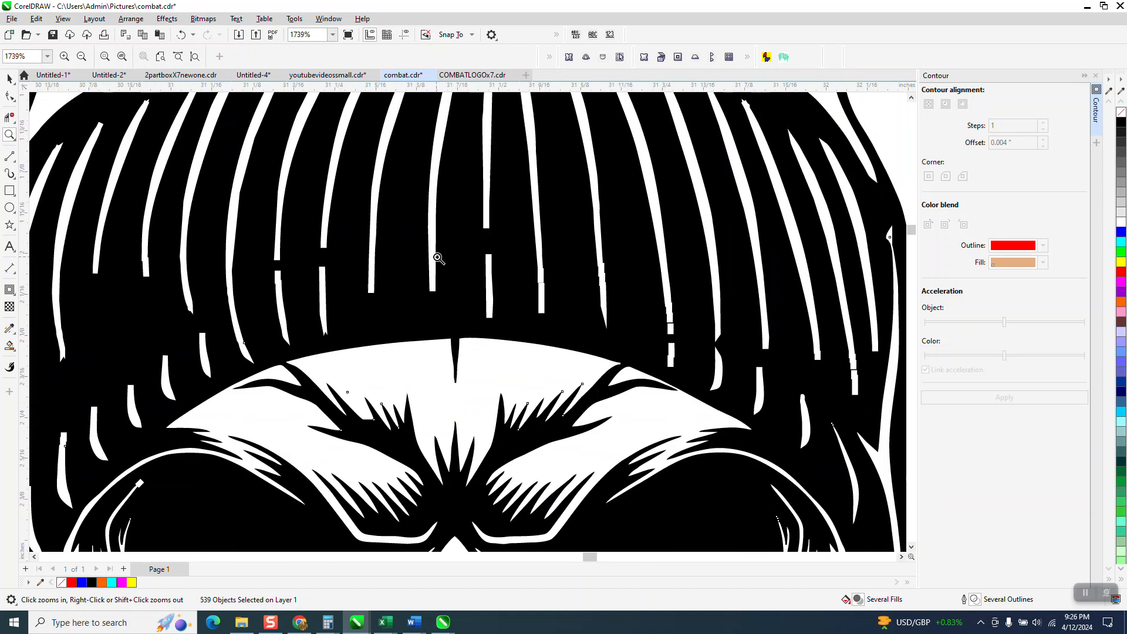
{"action": "scroll", "coordinate": [438, 259], "scroll_direction": "down", "scroll_amount": 3}
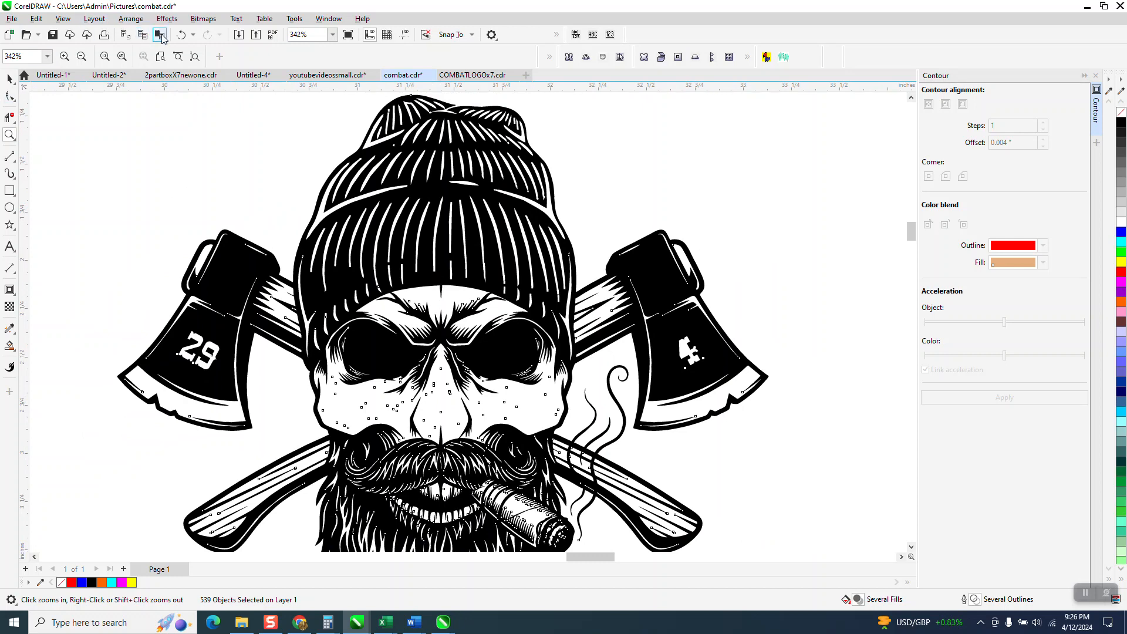
{"action": "left_click", "coordinate": [180, 35]}
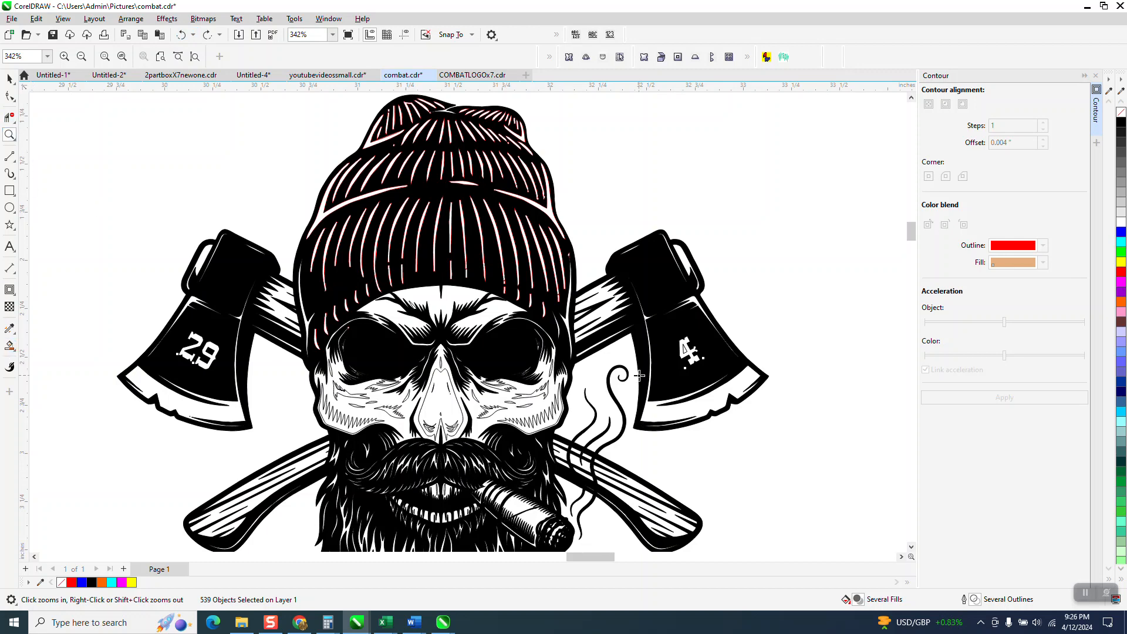
{"action": "left_click", "coordinate": [685, 351]}
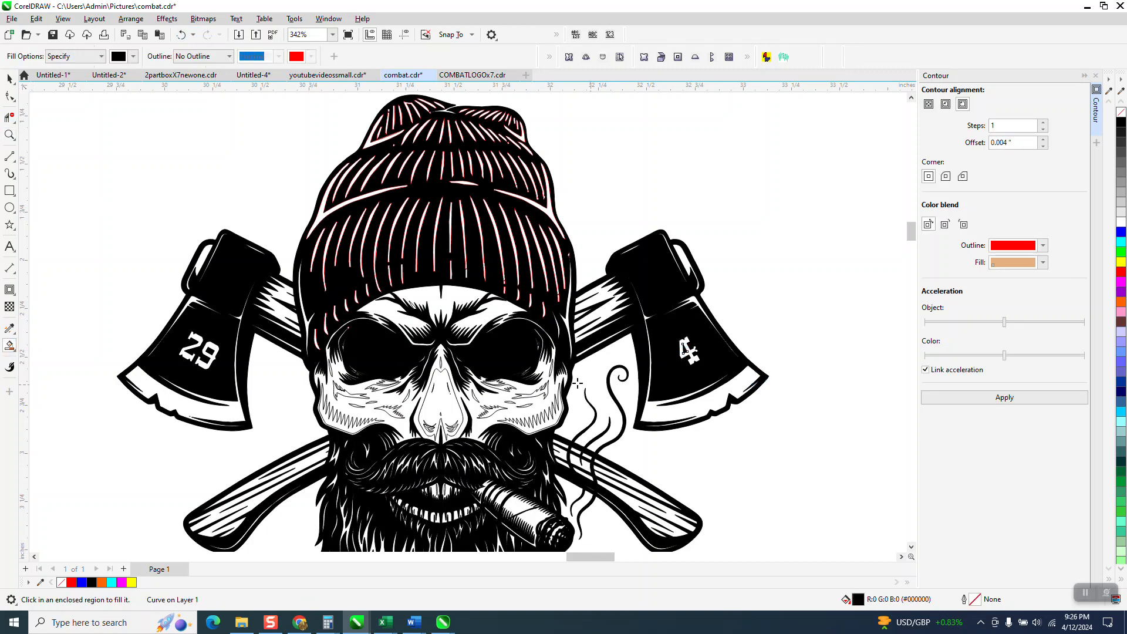
Draw a rectangle enclosing the whole filled skull-and-axes logo
{"action": "double_click", "coordinate": [10, 134]}
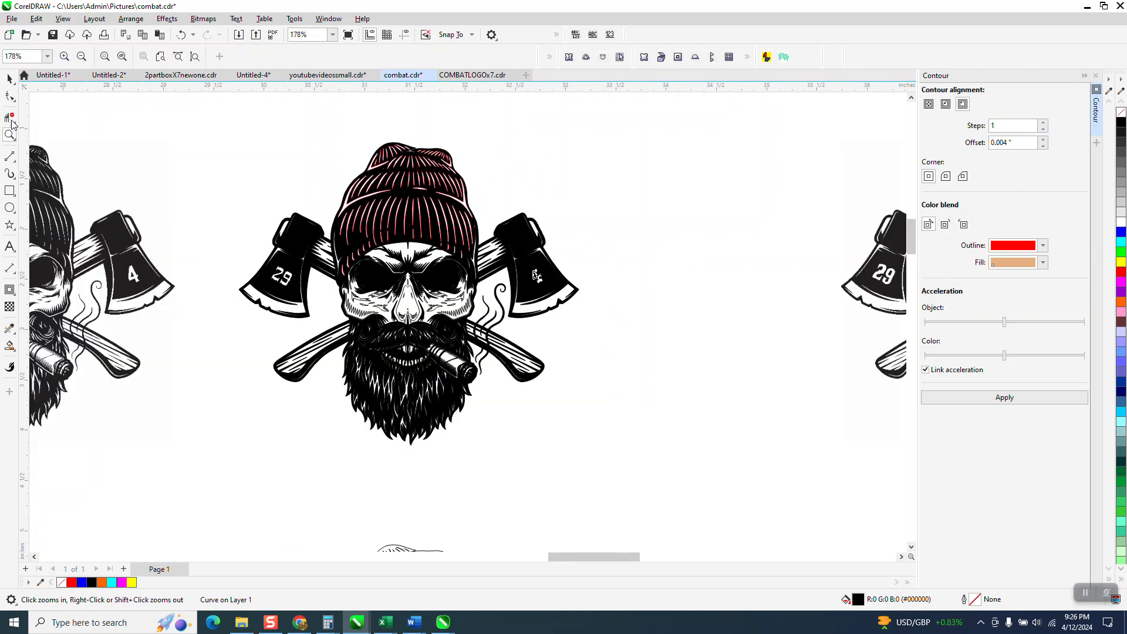
{"action": "left_click", "coordinate": [12, 78]}
{"action": "left_click", "coordinate": [211, 135]}
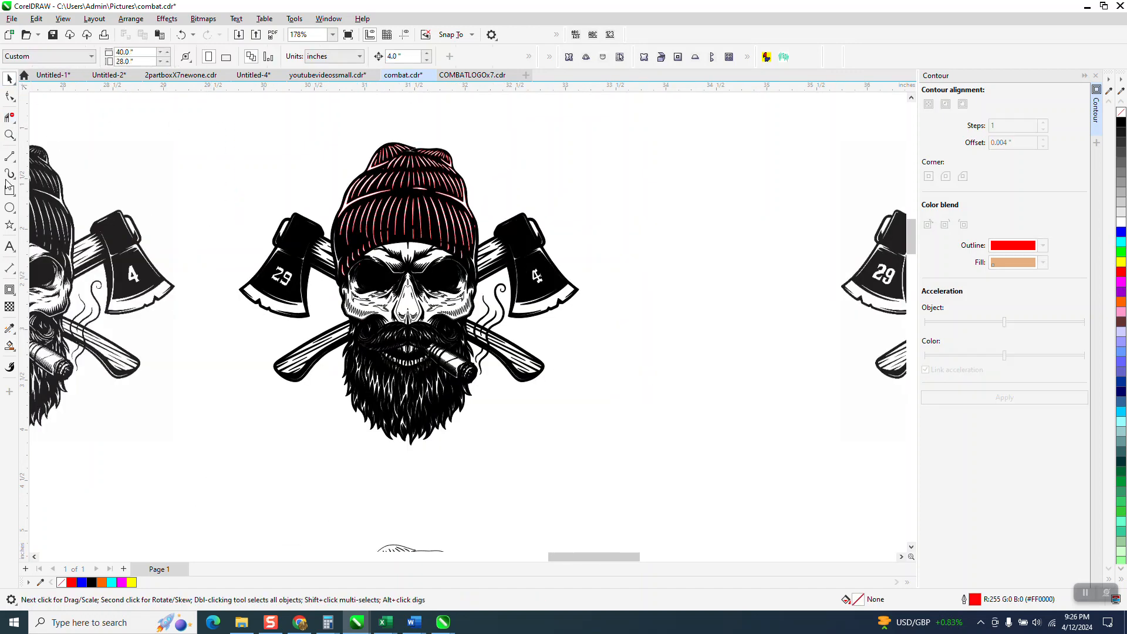
{"action": "left_click", "coordinate": [10, 189]}
{"action": "left_click_drag", "start_coordinate": [216, 119], "coordinate": [693, 472]}
Fill the skull's nose cavity and the shading shapes on its left cheek with black using Smart Fill
{"action": "key", "text": "z"}
{"action": "left_click_drag", "start_coordinate": [350, 251], "coordinate": [536, 364]}
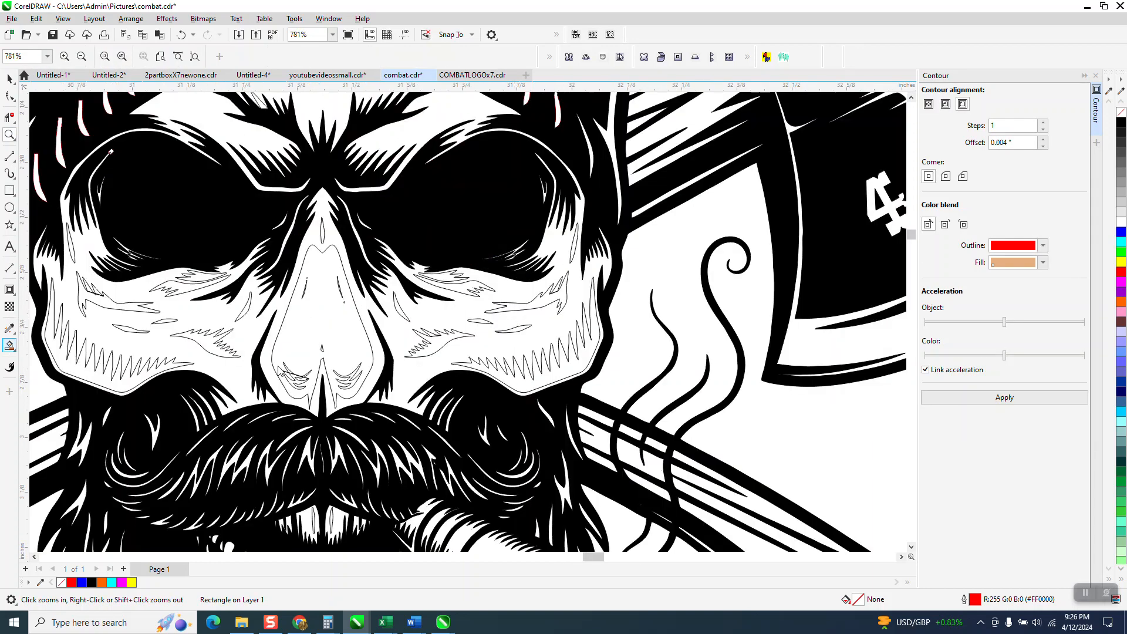
{"action": "left_click", "coordinate": [9, 346]}
{"action": "left_click", "coordinate": [336, 339]}
{"action": "left_click", "coordinate": [212, 344]}
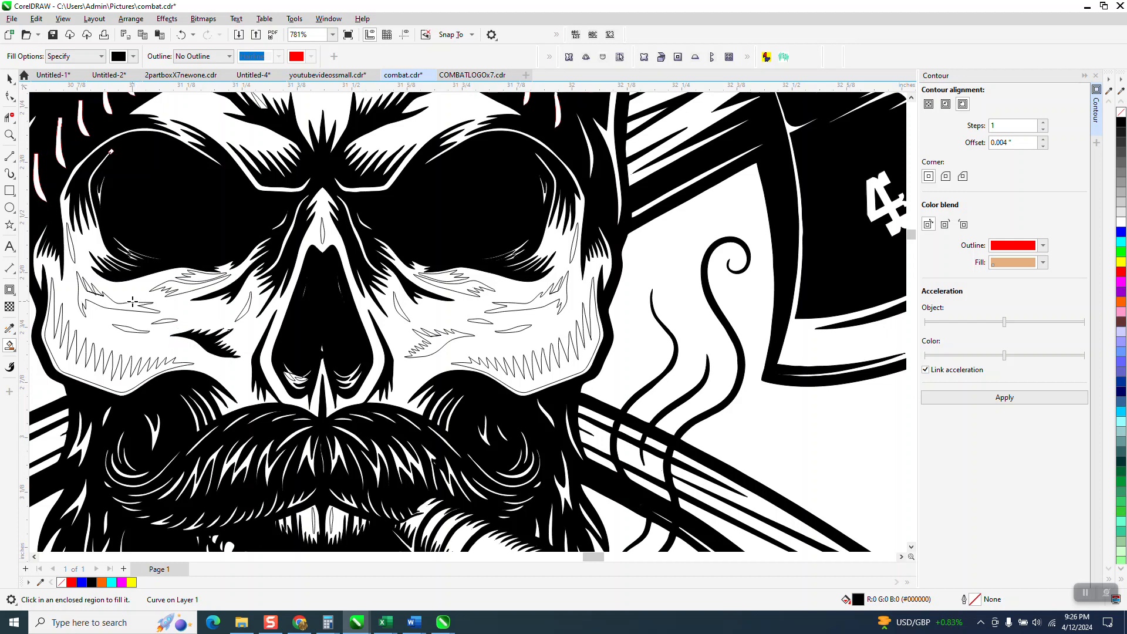
{"action": "left_click", "coordinate": [128, 304]}
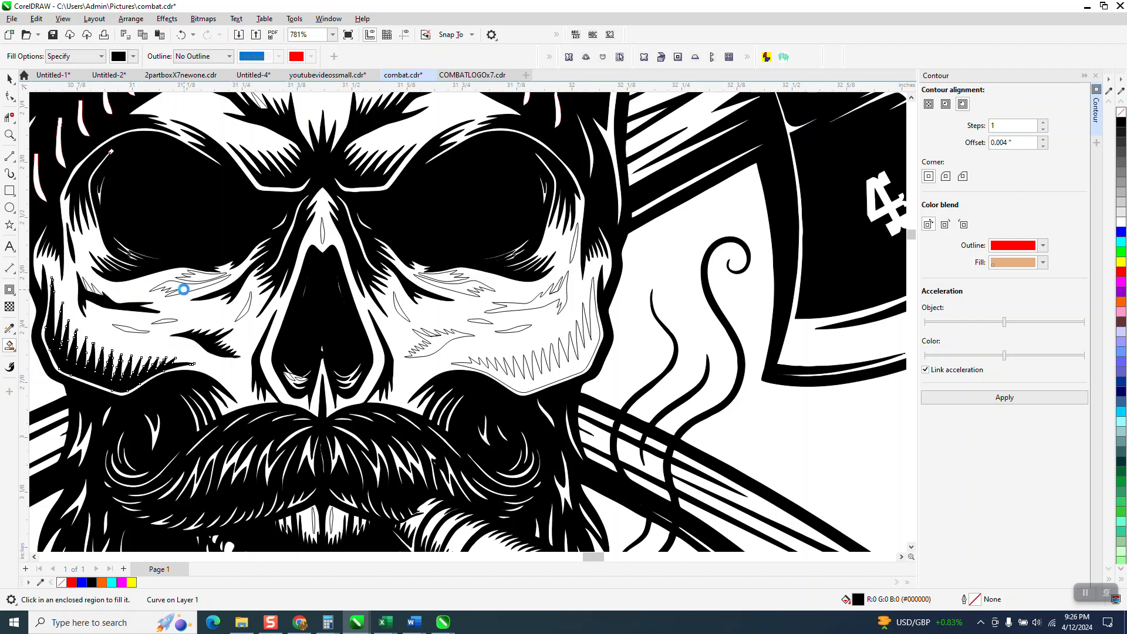
{"action": "left_click", "coordinate": [167, 321]}
{"action": "left_click", "coordinate": [244, 311]}
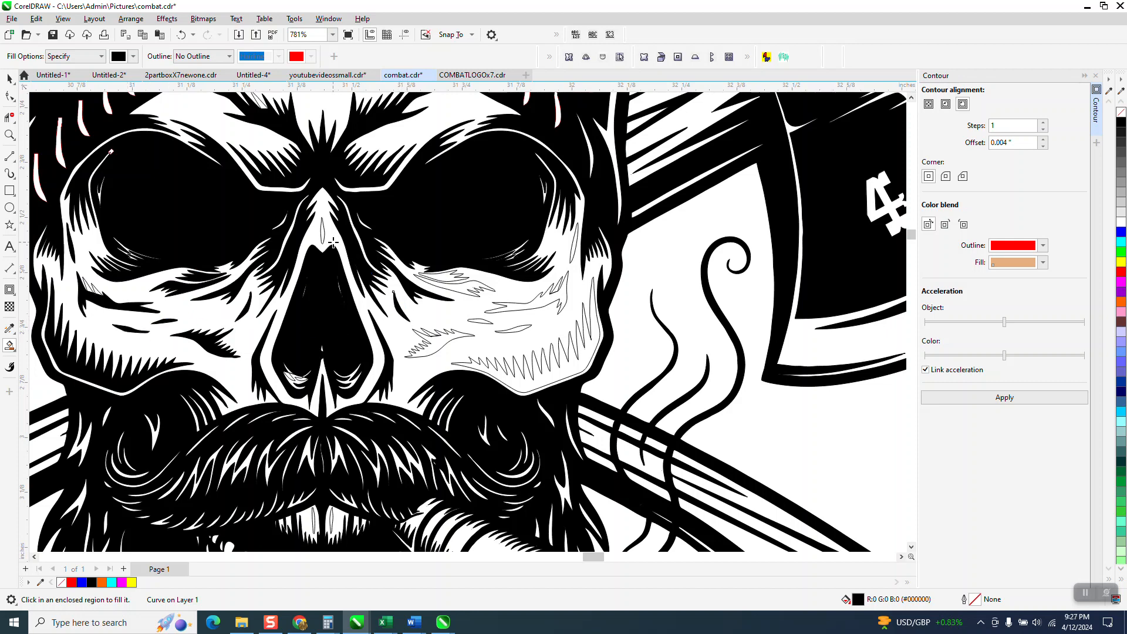
Break apart the jagged shading curve on the skull's right cheek beside the nose
{"action": "left_click", "coordinate": [440, 346]}
{"action": "left_click", "coordinate": [181, 35]}
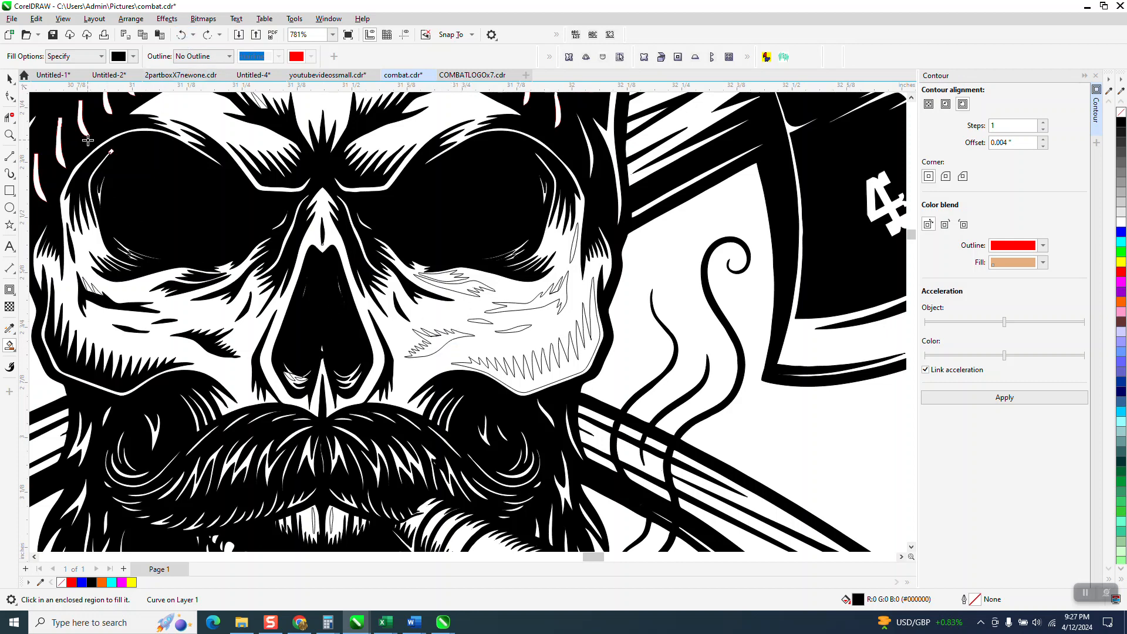
{"action": "left_click", "coordinate": [9, 136]}
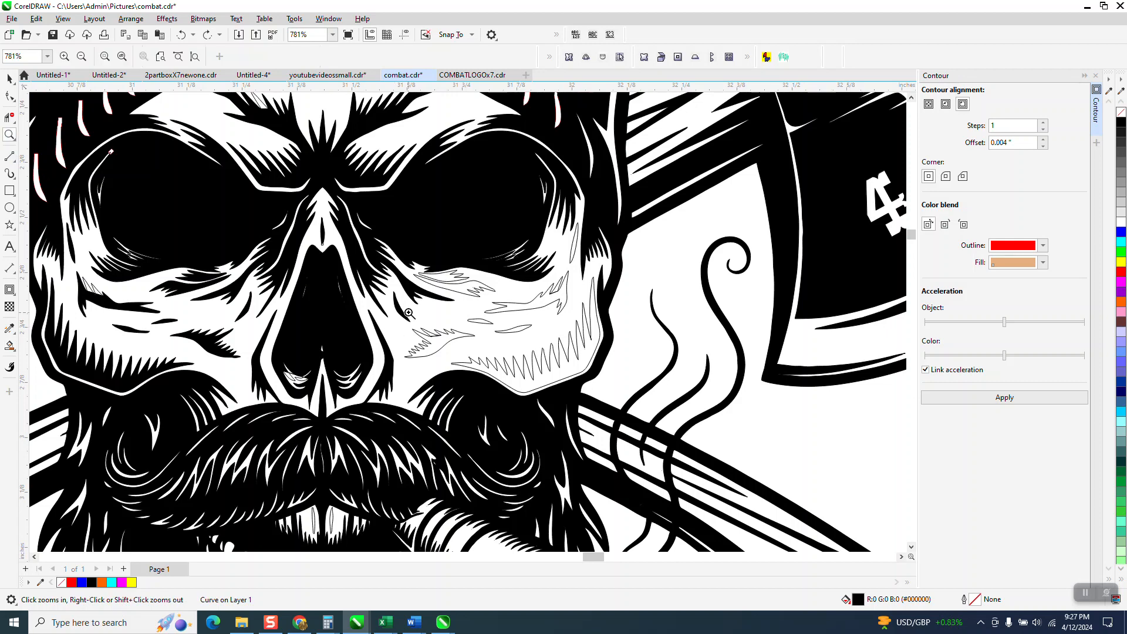
{"action": "left_click_drag", "start_coordinate": [409, 314], "coordinate": [471, 350]}
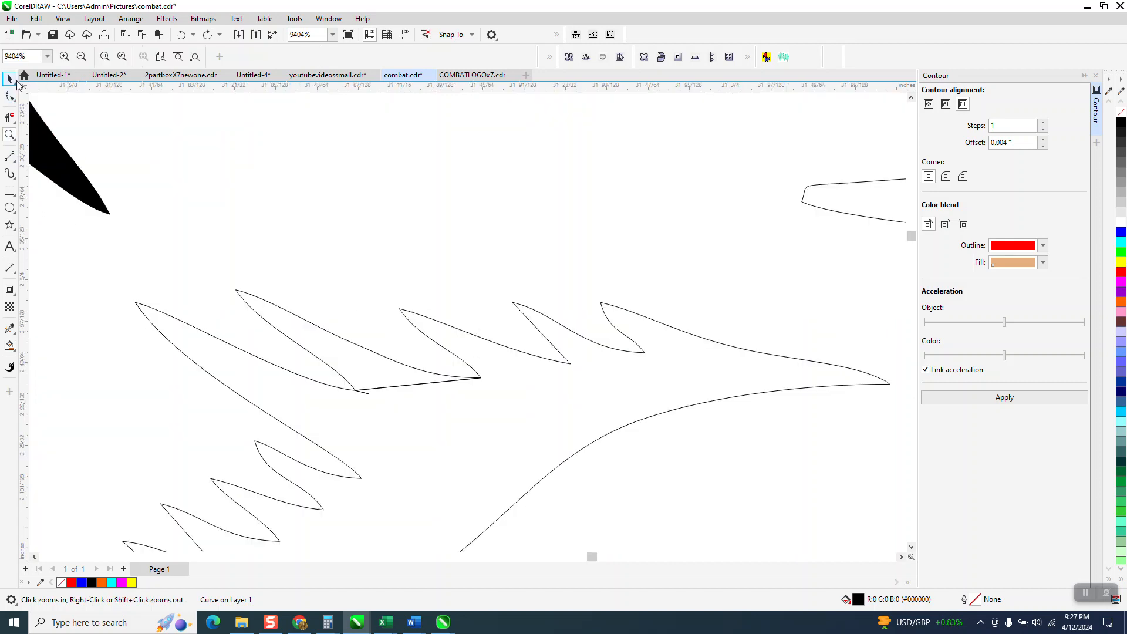
{"action": "left_click", "coordinate": [10, 79]}
{"action": "left_click", "coordinate": [402, 384]}
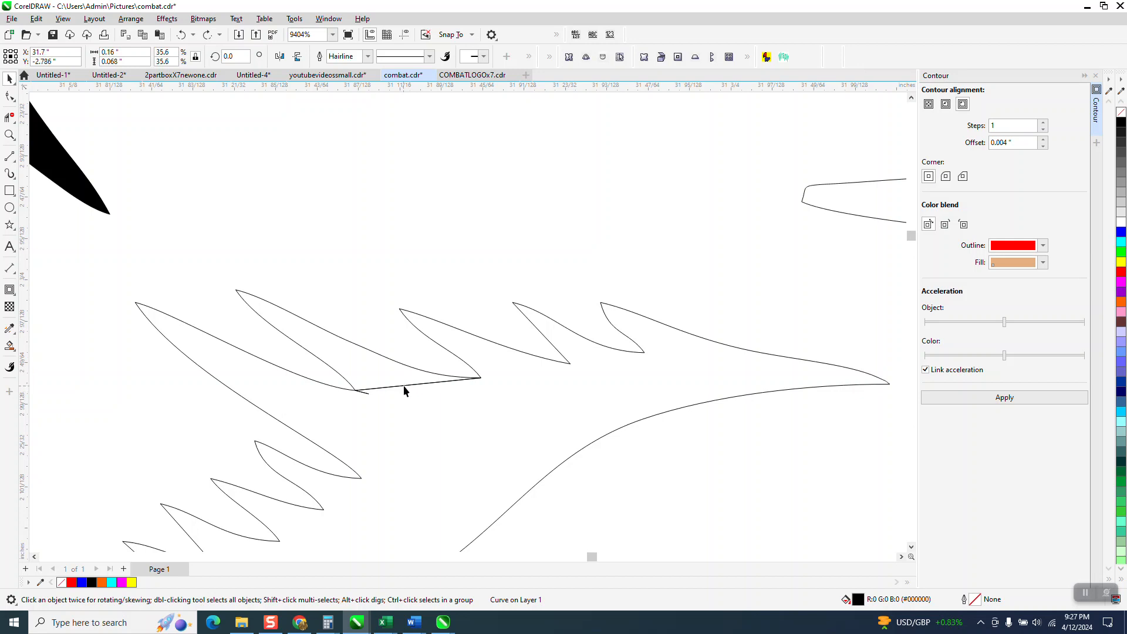
{"action": "left_click", "coordinate": [403, 388]}
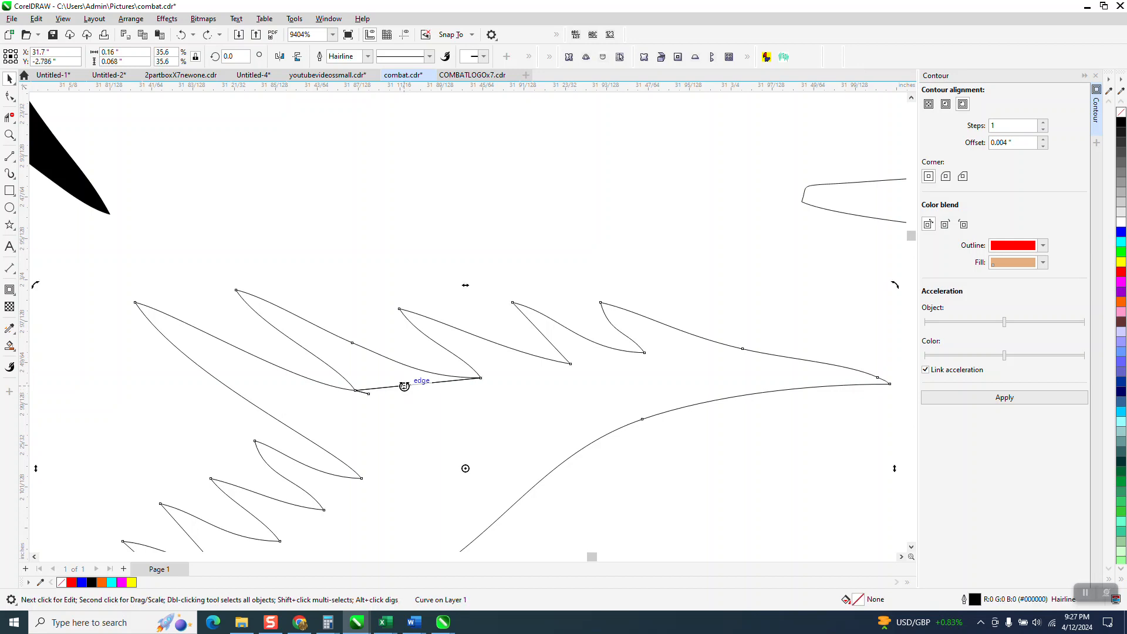
{"action": "left_click", "coordinate": [130, 18]}
{"action": "left_click", "coordinate": [170, 290]}
Delete the stray connecting line and the short overshooting stub from the jagged cheek shape
{"action": "left_click", "coordinate": [409, 391]}
{"action": "left_click", "coordinate": [408, 385]}
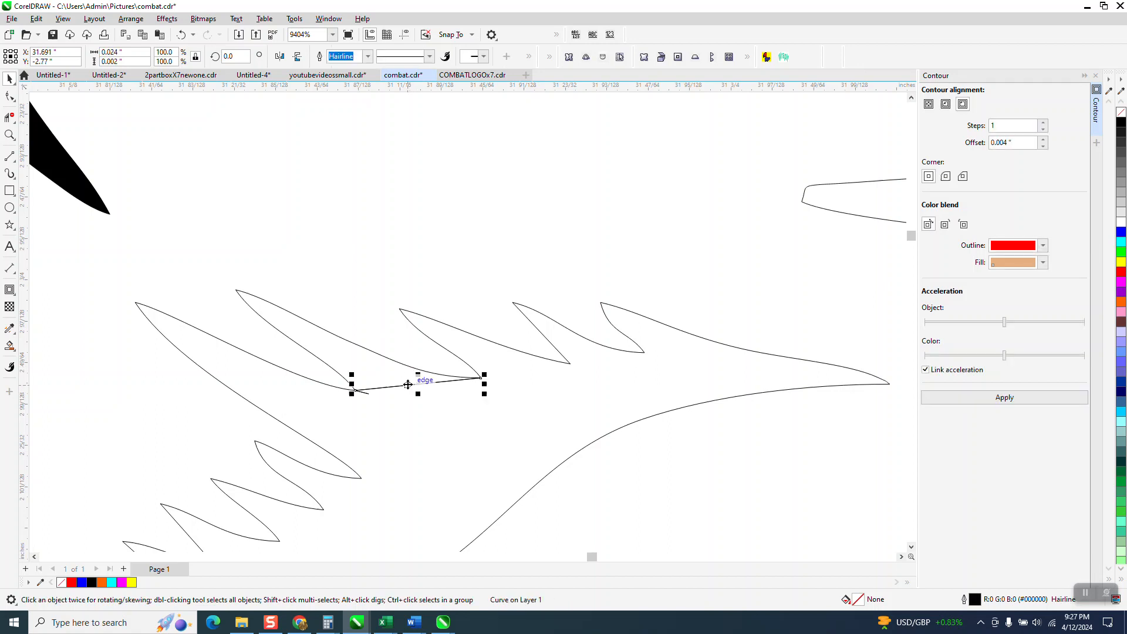
{"action": "key", "text": "Delete"}
{"action": "left_click", "coordinate": [365, 394]}
{"action": "key", "text": "Delete"}
Fill the shading shapes on the skull's right cheek and under the right eye with outline-free black using Smart Fill
{"action": "scroll", "coordinate": [353, 385], "scroll_direction": "down", "scroll_amount": 6}
{"action": "left_click", "coordinate": [10, 346]}
{"action": "left_click", "coordinate": [377, 411]}
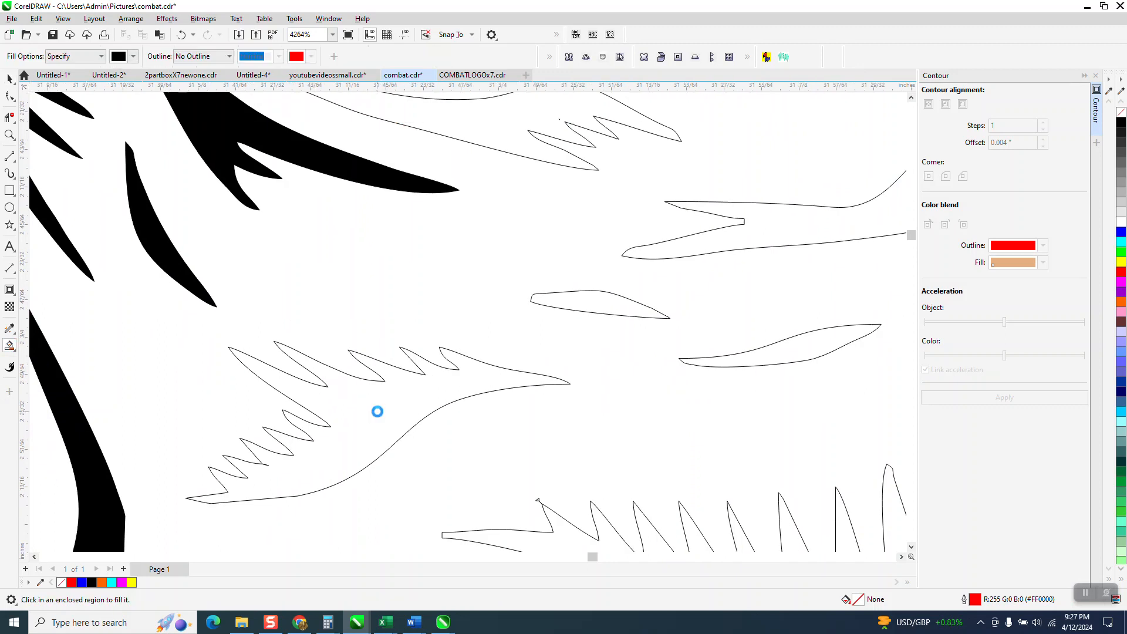
{"action": "left_click", "coordinate": [589, 306]}
{"action": "left_click", "coordinate": [546, 153]}
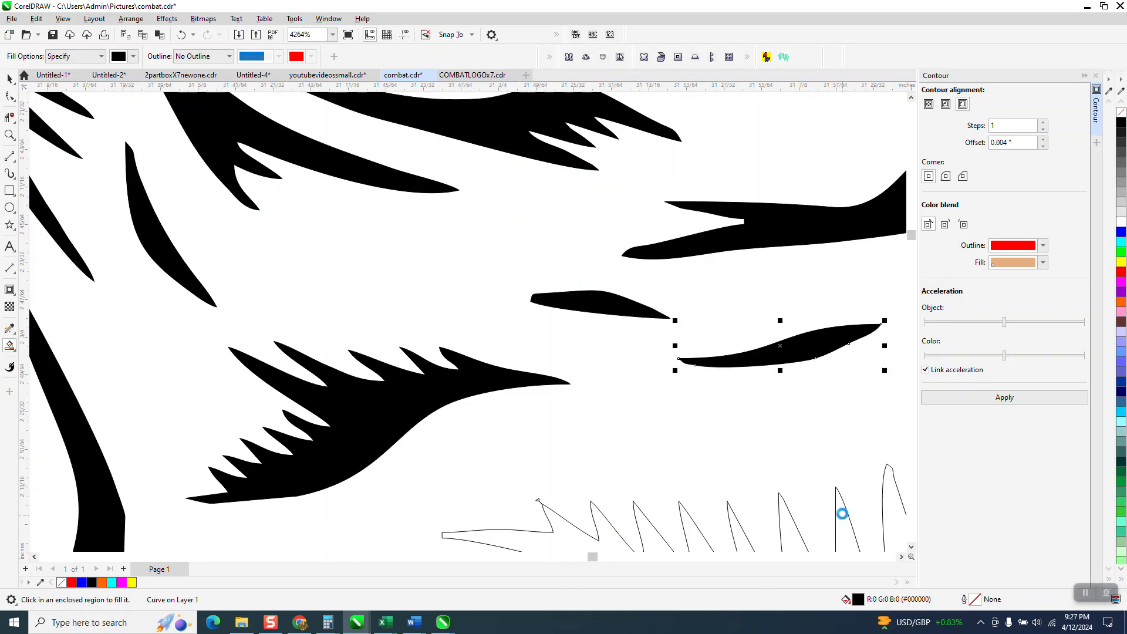
{"action": "scroll", "coordinate": [564, 395], "scroll_direction": "down", "scroll_amount": 5}
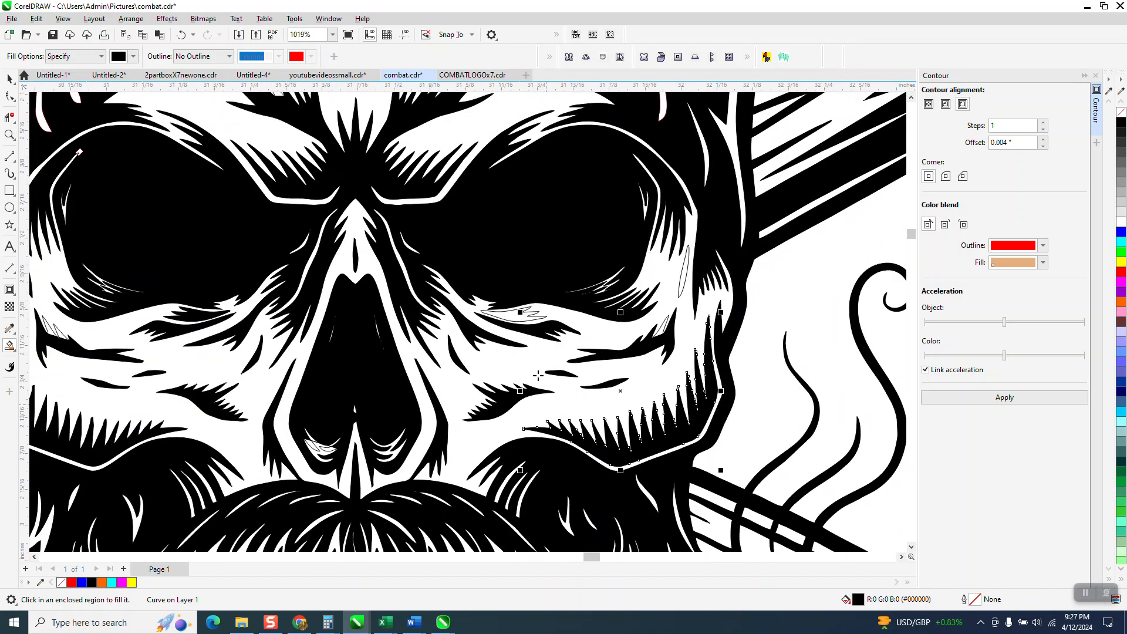
{"action": "scroll", "coordinate": [527, 362], "scroll_direction": "down", "scroll_amount": 4}
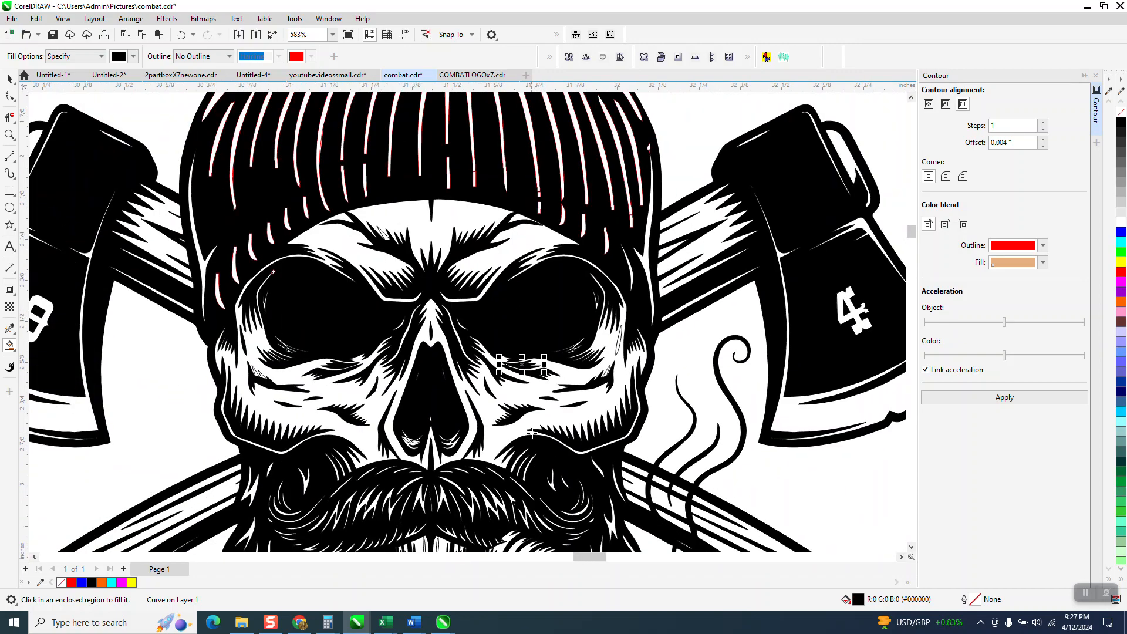
Delete the red rectangle around the filled logo and remove the outlines from all the logo's objects
{"action": "scroll", "coordinate": [527, 398], "scroll_direction": "down", "scroll_amount": 2}
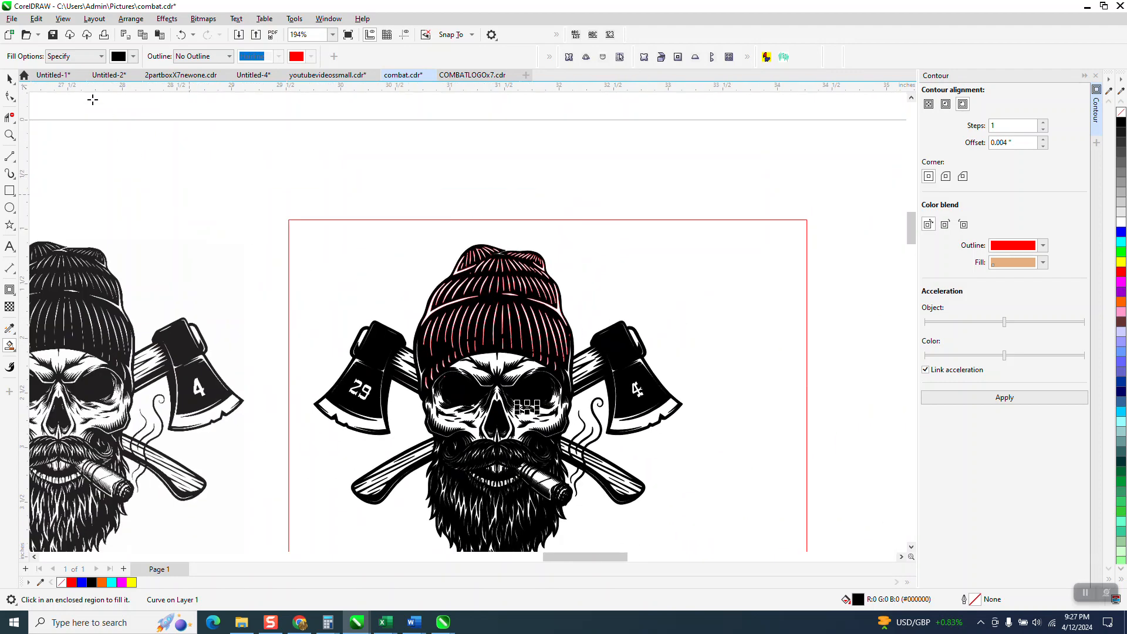
{"action": "left_click", "coordinate": [5, 82]}
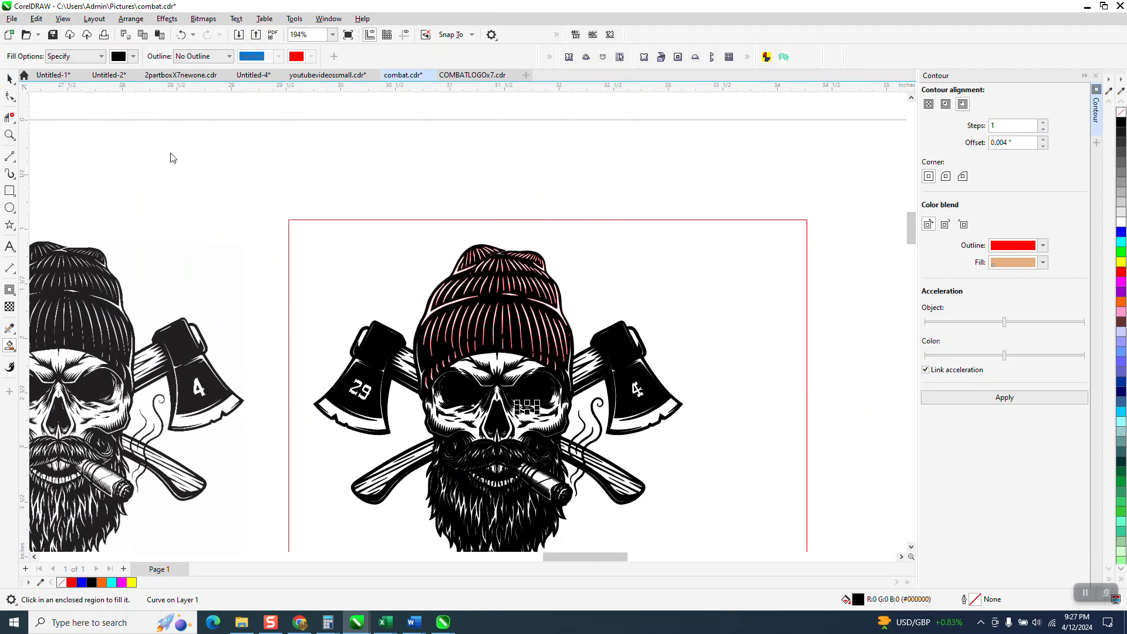
{"action": "left_click", "coordinate": [330, 223]}
{"action": "left_click", "coordinate": [324, 240]}
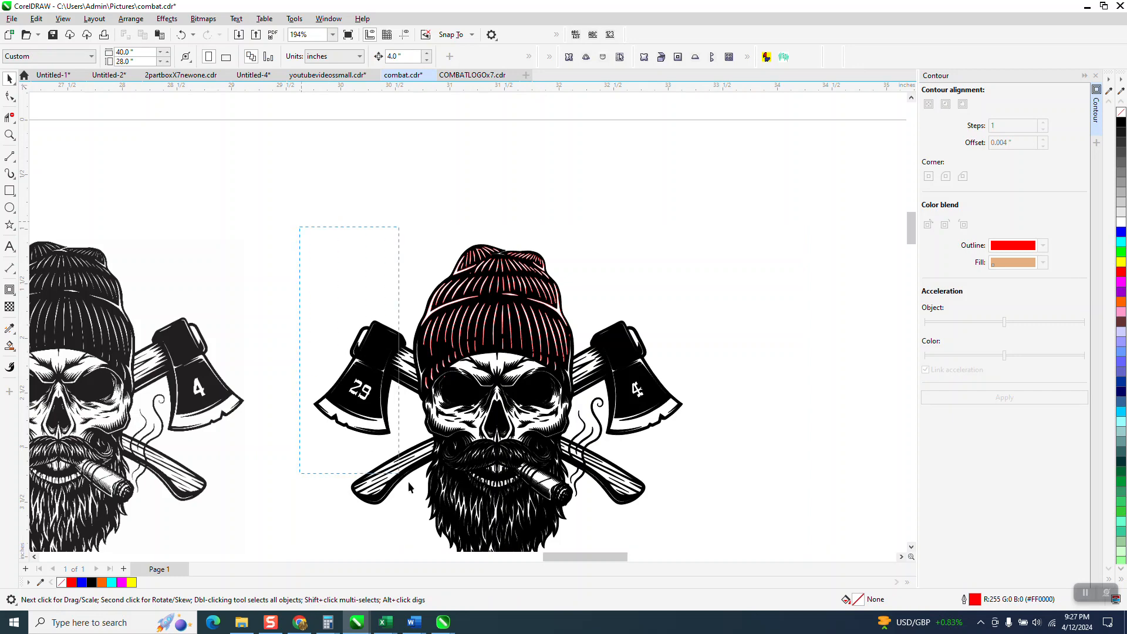
{"action": "scroll", "coordinate": [409, 486], "scroll_direction": "down", "scroll_amount": 1}
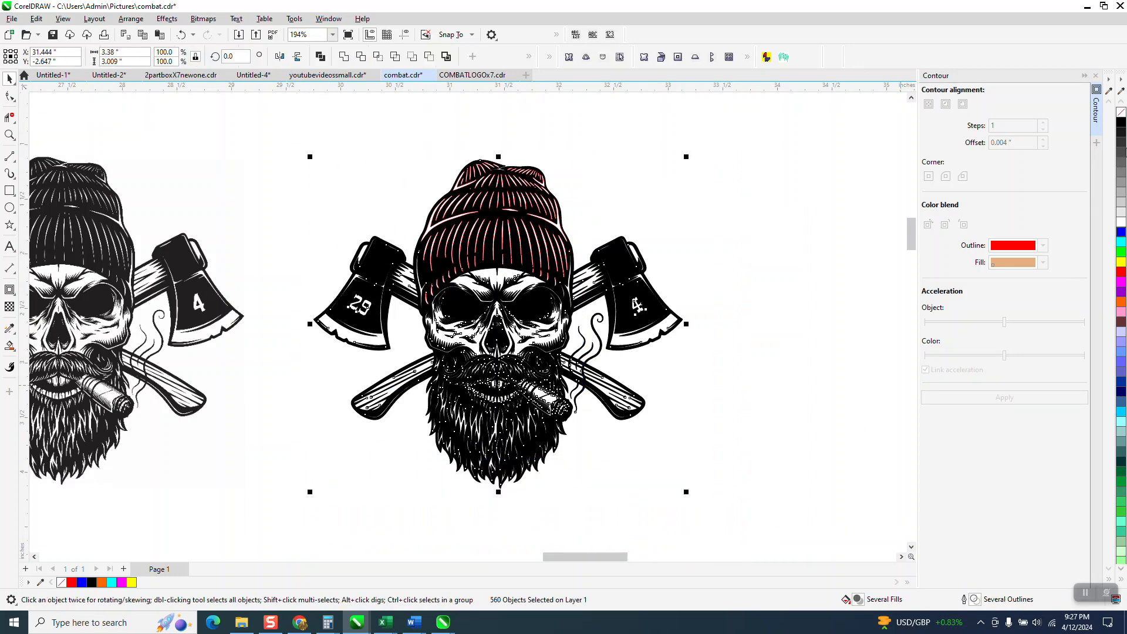
{"action": "left_click", "coordinate": [1121, 114]}
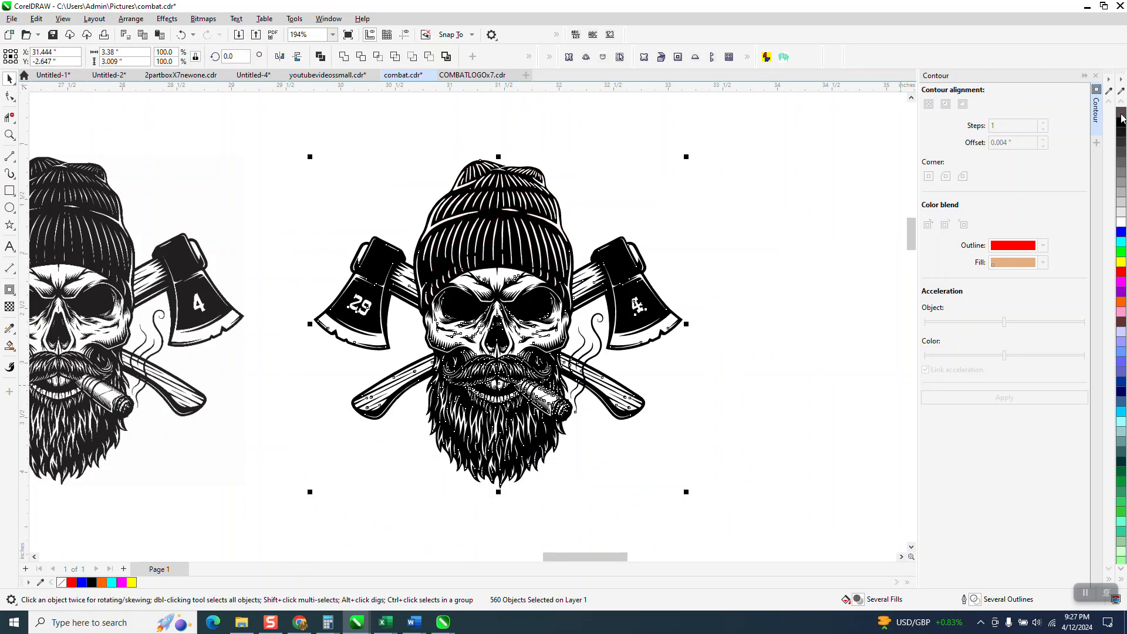
Examine the logo's cigar, beard and cap lines up close and compare them with the original image beside it
{"action": "left_click", "coordinate": [9, 134]}
{"action": "left_click_drag", "start_coordinate": [403, 207], "coordinate": [681, 482]}
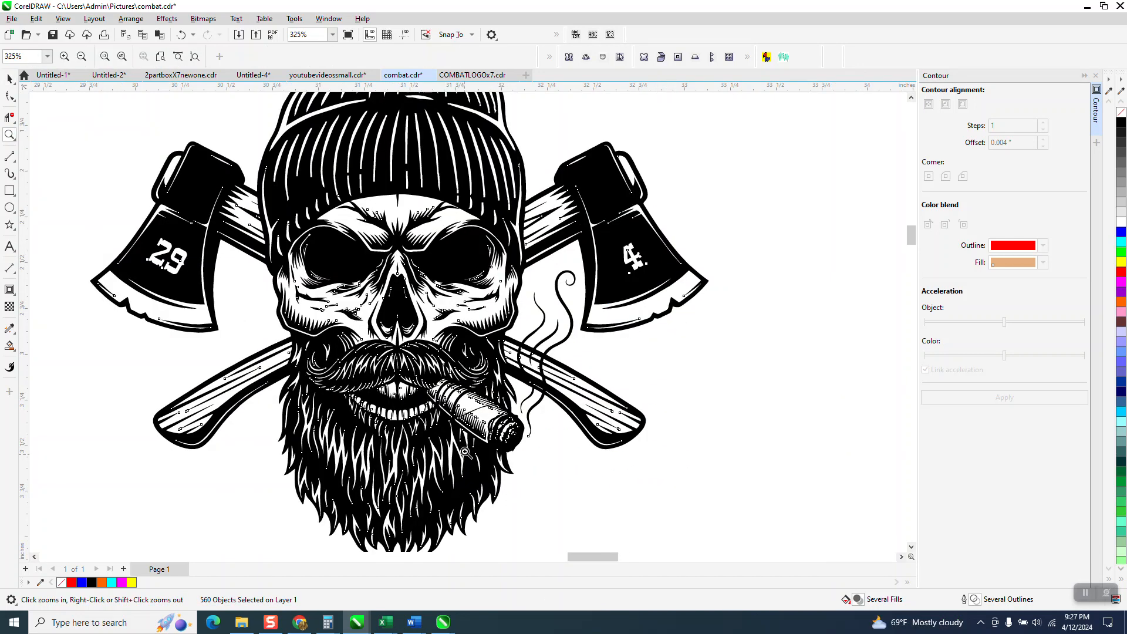
{"action": "left_click_drag", "start_coordinate": [434, 381], "coordinate": [625, 469]}
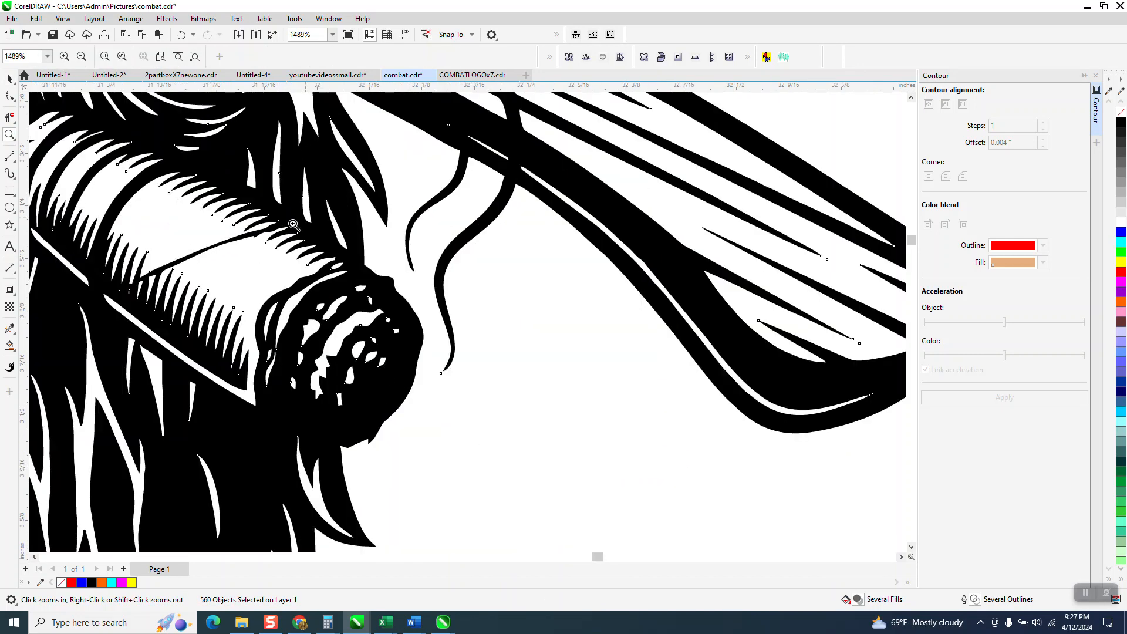
{"action": "scroll", "coordinate": [238, 243], "scroll_direction": "down", "scroll_amount": 6}
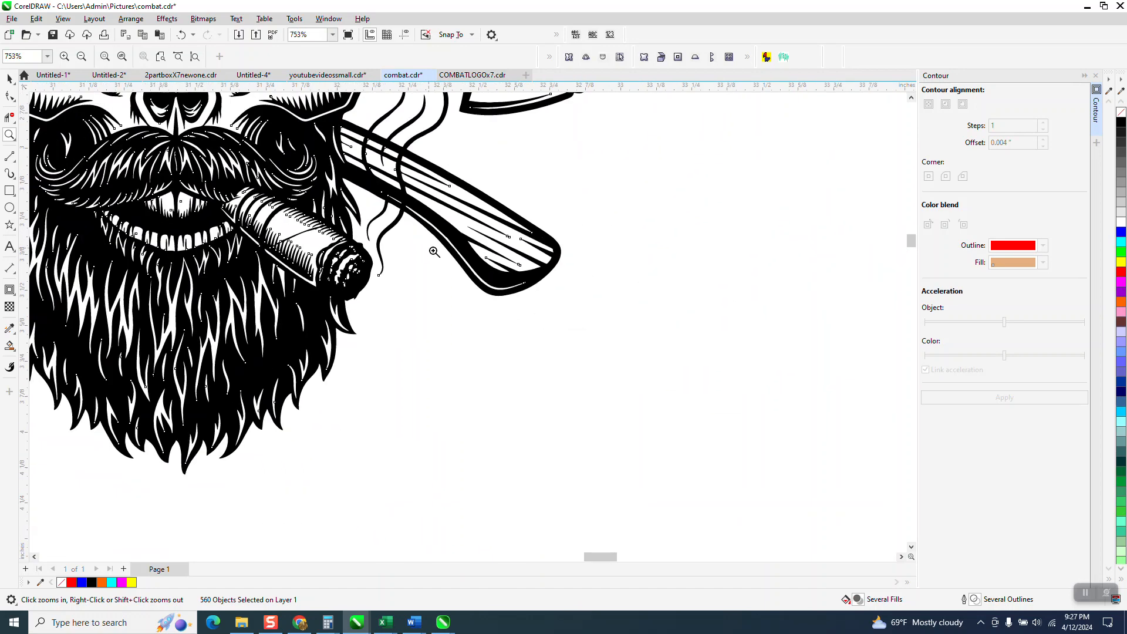
{"action": "scroll", "coordinate": [328, 323], "scroll_direction": "down", "scroll_amount": 4}
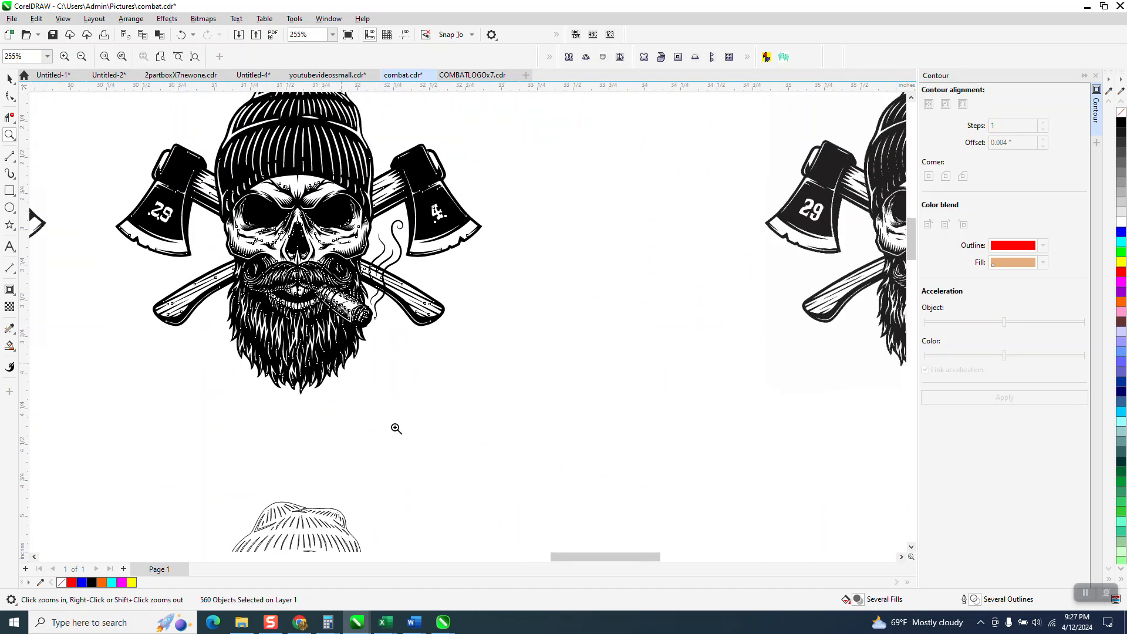
{"action": "scroll", "coordinate": [830, 188], "scroll_direction": "up", "scroll_amount": 8}
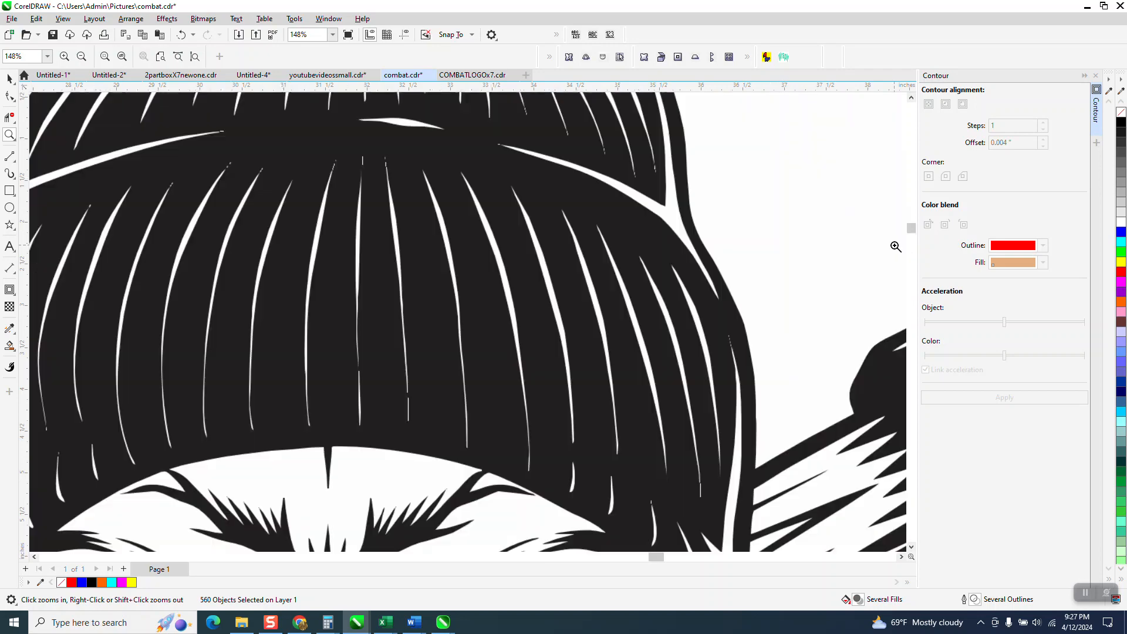
{"action": "scroll", "coordinate": [492, 289], "scroll_direction": "down", "scroll_amount": 9}
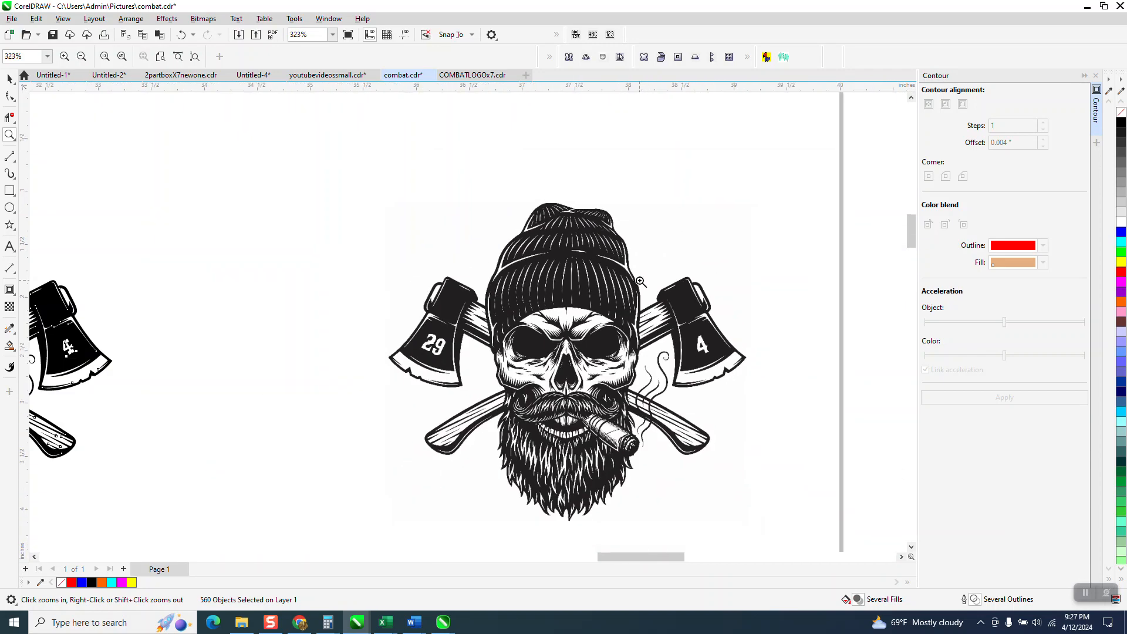
{"action": "scroll", "coordinate": [322, 301], "scroll_direction": "up", "scroll_amount": 9}
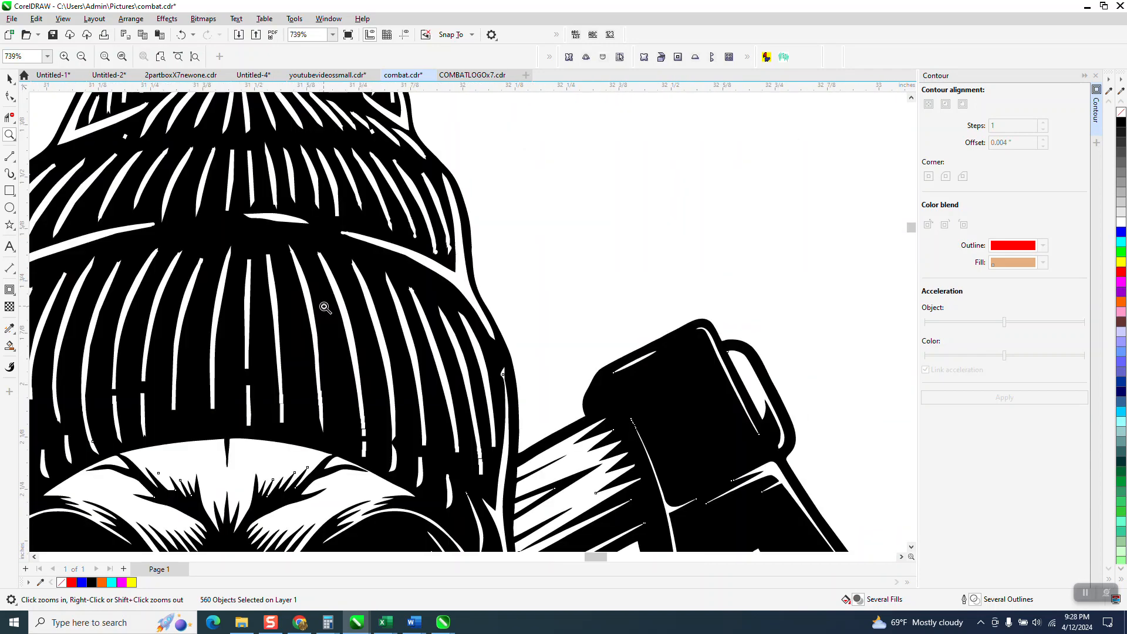
{"action": "scroll", "coordinate": [322, 301], "scroll_direction": "down", "scroll_amount": 5}
{"action": "scroll", "coordinate": [328, 303], "scroll_direction": "down", "scroll_amount": 1}
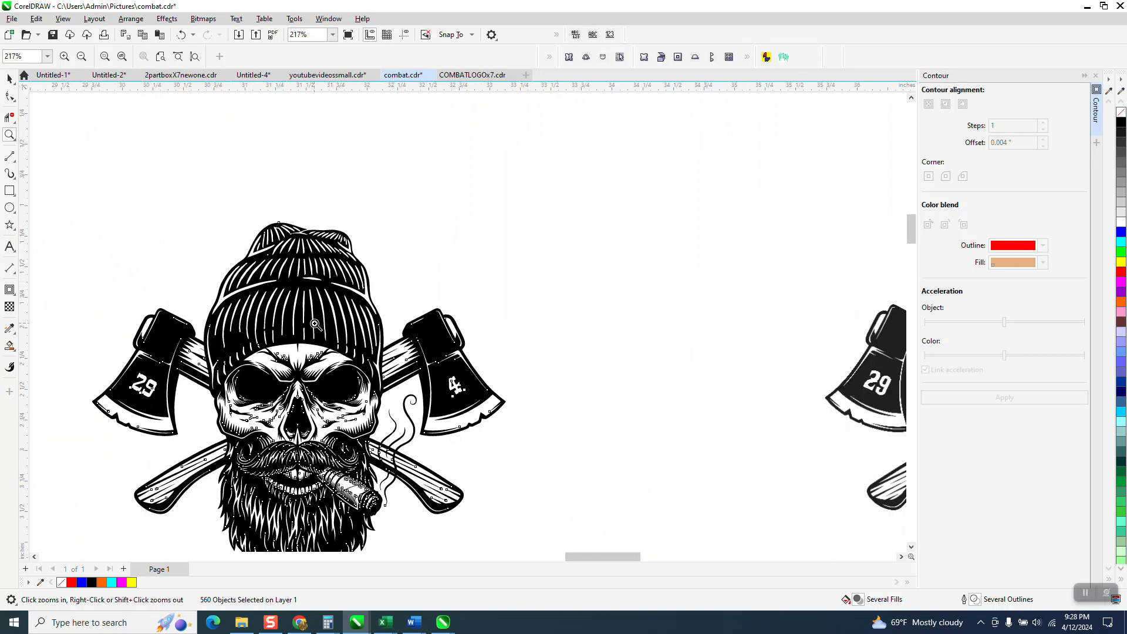
{"action": "scroll", "coordinate": [317, 326], "scroll_direction": "down", "scroll_amount": 1}
Group all objects of the filled skull-and-axes logo
{"action": "left_click", "coordinate": [9, 80]}
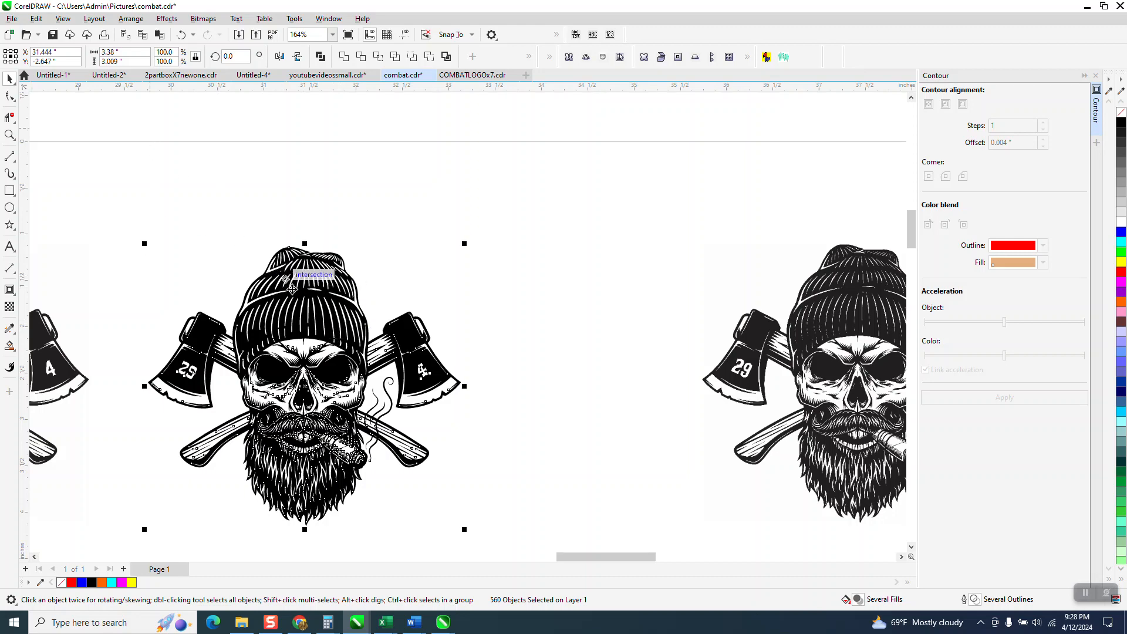
{"action": "scroll", "coordinate": [317, 299], "scroll_direction": "down", "scroll_amount": 1}
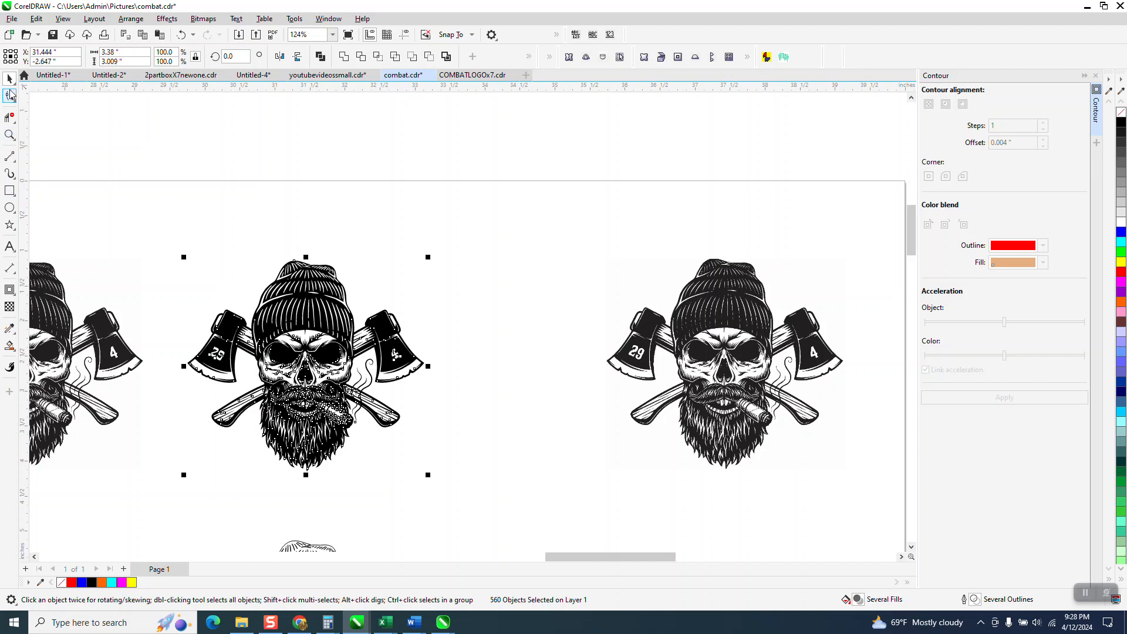
{"action": "left_click_drag", "start_coordinate": [153, 215], "coordinate": [571, 509]}
{"action": "key", "text": "ctrl+g"}
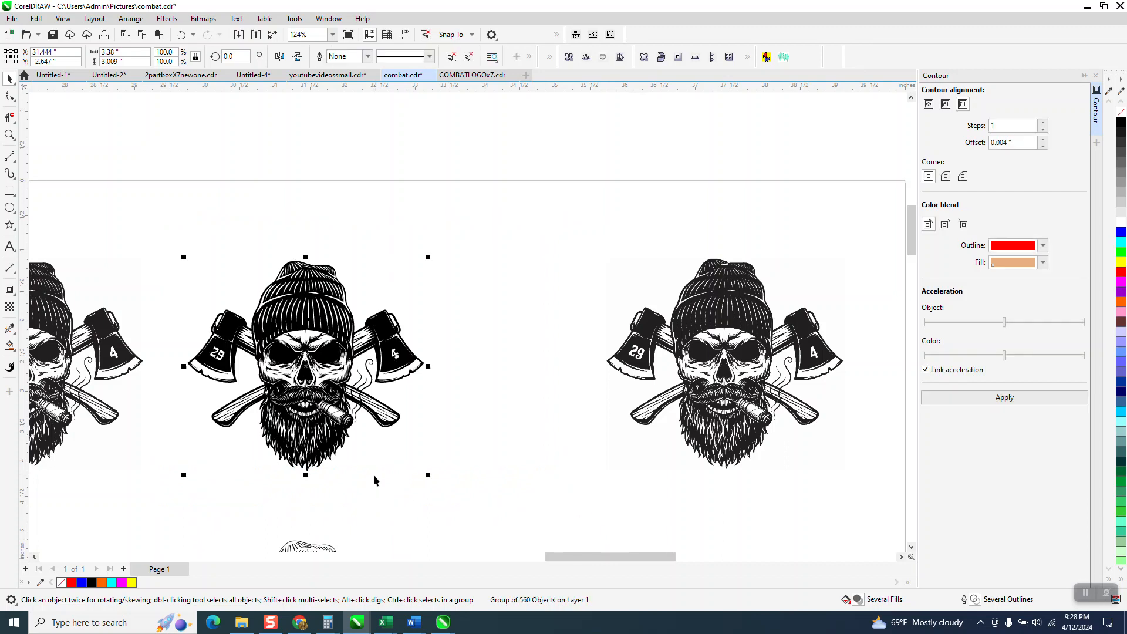